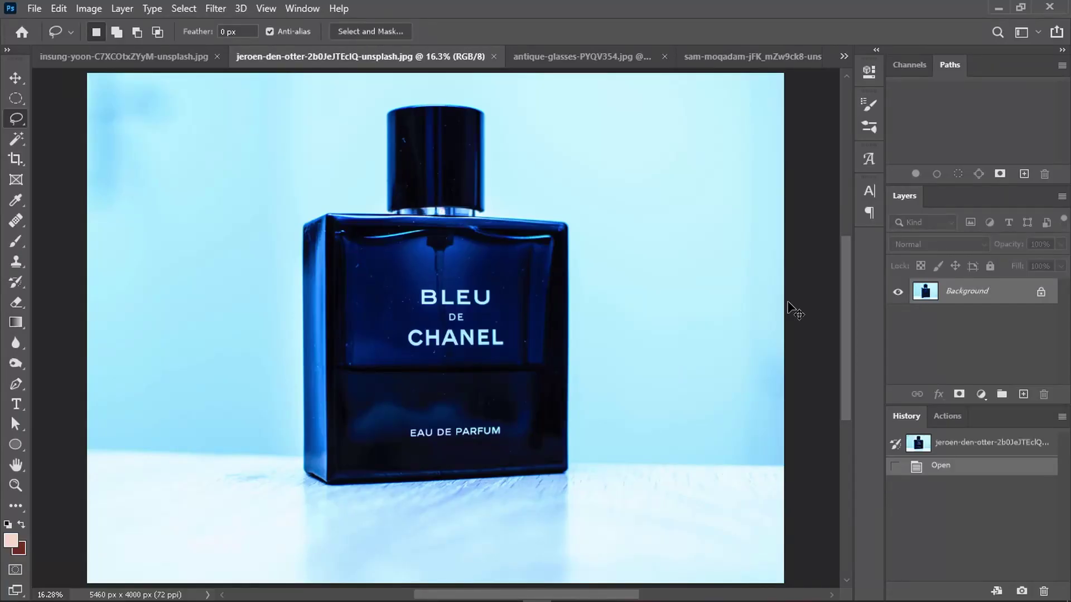
Step: Duplicate the bottle photo's Background layer and add an empty layer above it
{"action": "key", "text": "ctrl+j"}
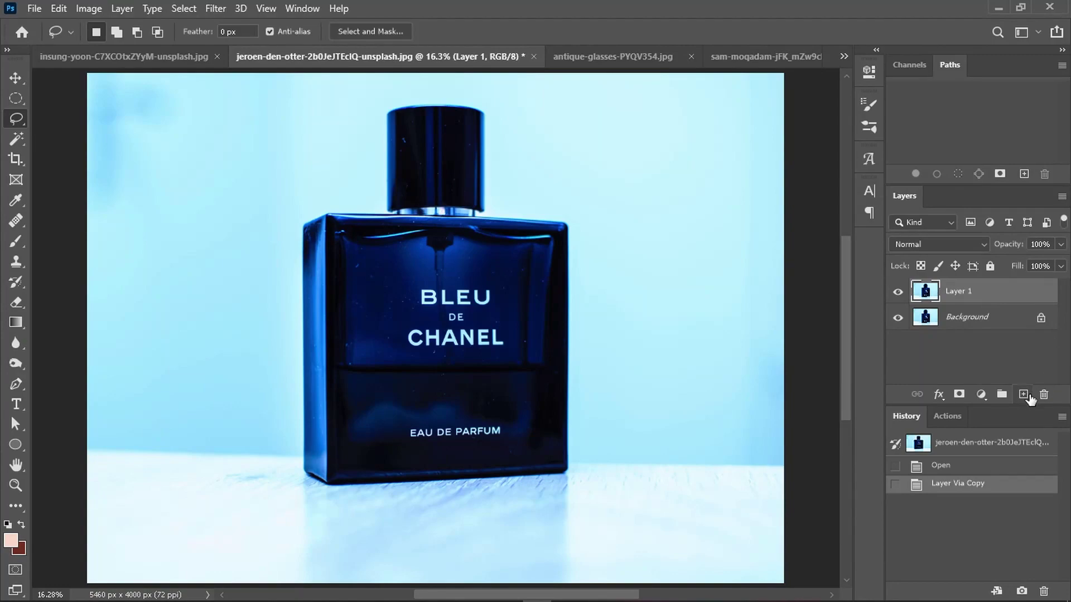
{"action": "left_click", "coordinate": [1026, 395]}
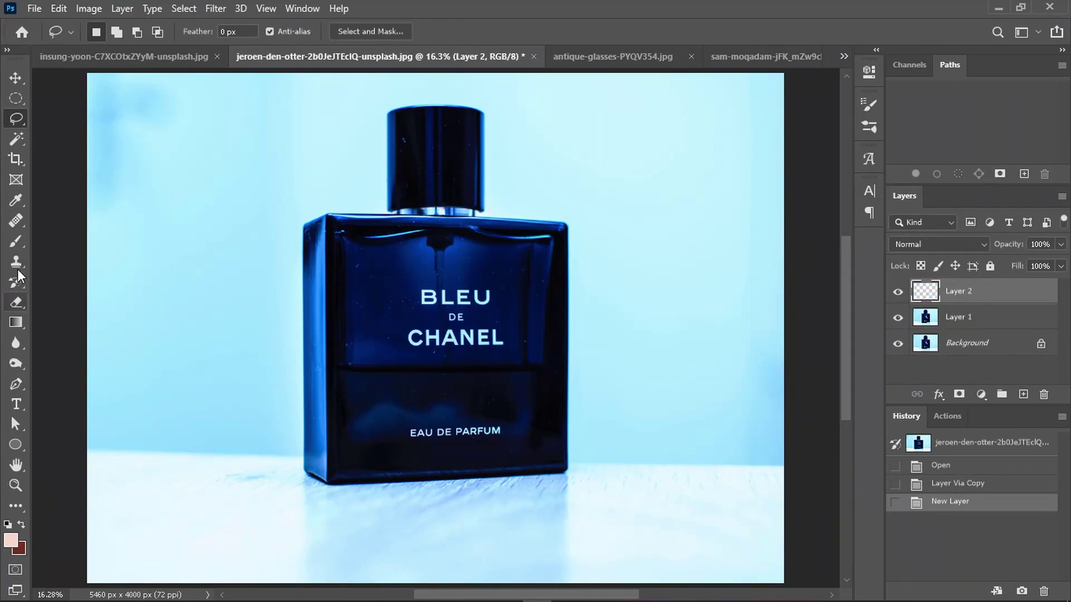
{"action": "left_click", "coordinate": [16, 221]}
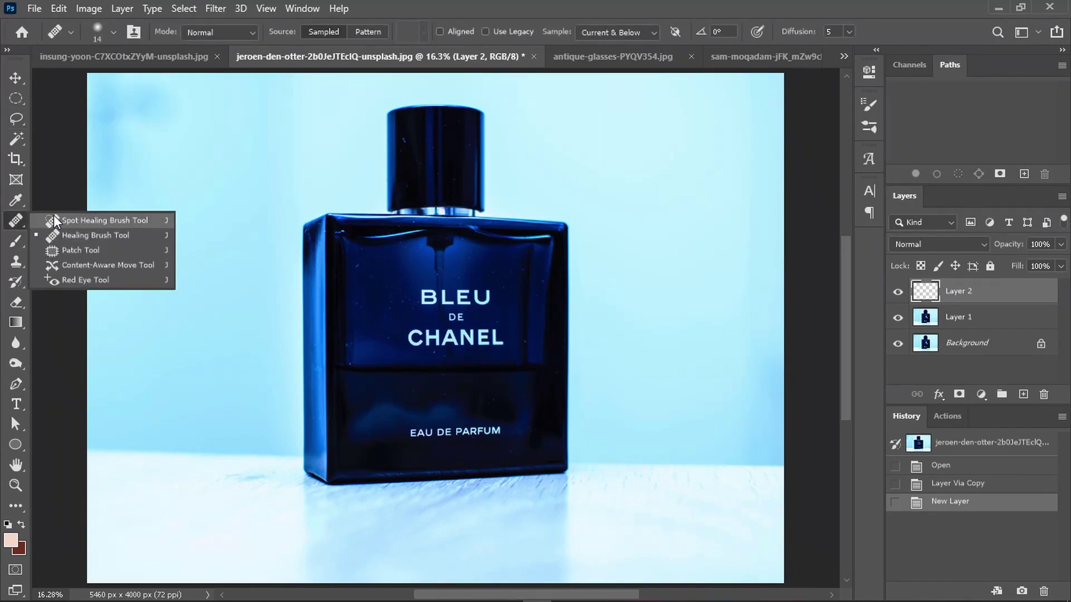
Step: Set the Healing Brush to sample Current & Below and size it for the specks
{"action": "left_click", "coordinate": [77, 237]}
{"action": "scroll", "coordinate": [428, 282], "scroll_direction": "up", "scroll_amount": 3}
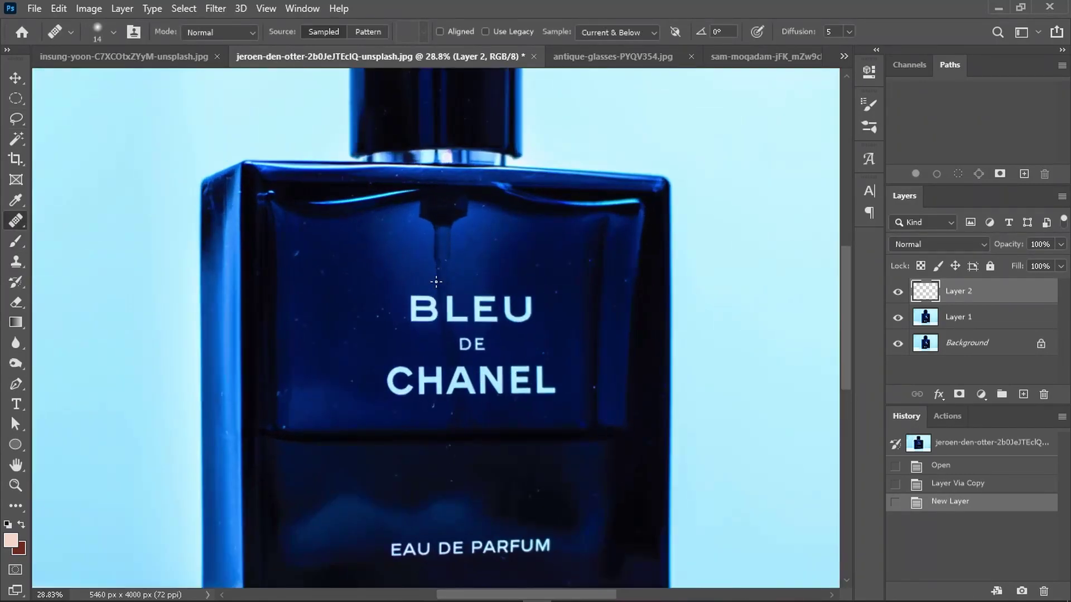
{"action": "scroll", "coordinate": [427, 282], "scroll_direction": "up", "scroll_amount": 2}
{"action": "left_click", "coordinate": [629, 32]}
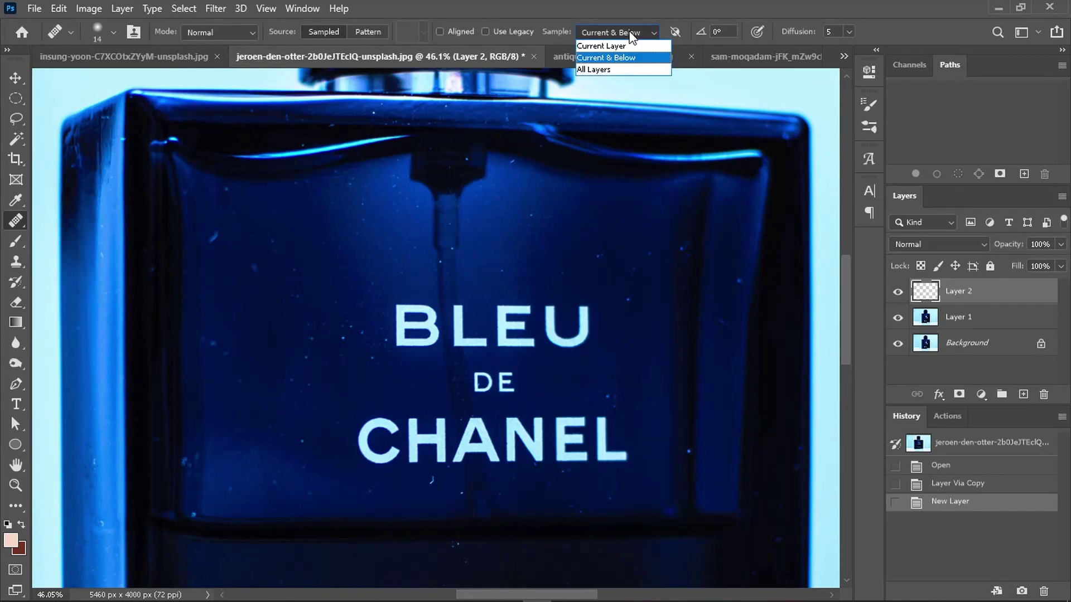
{"action": "left_click", "coordinate": [630, 54]}
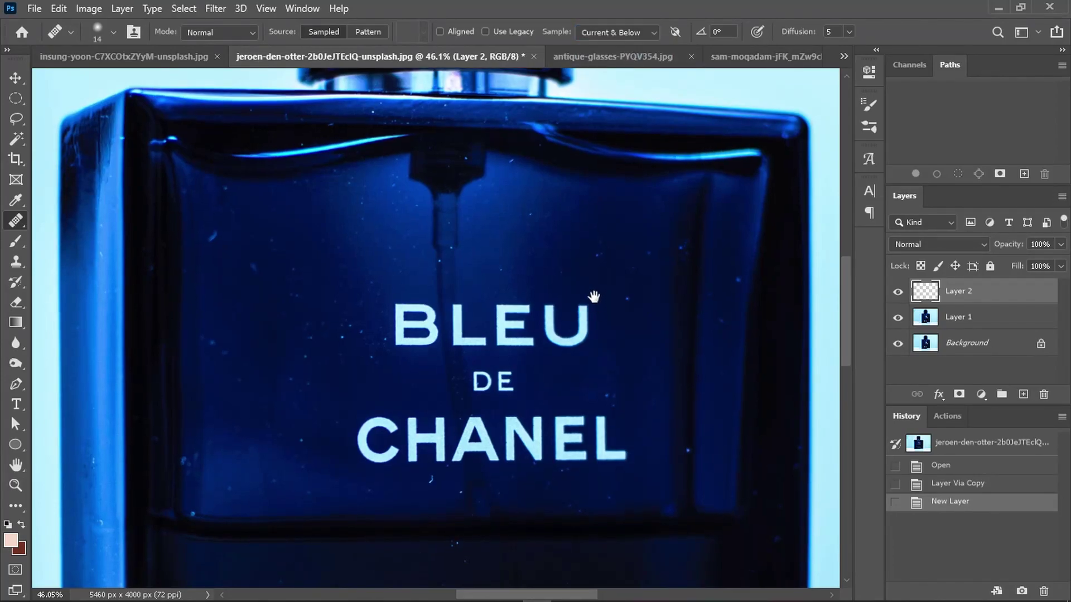
{"action": "mouse_move", "coordinate": [591, 296]}
{"action": "left_mouse_down"}
{"action": "mouse_move", "coordinate": [586, 261]}
{"action": "mouse_move", "coordinate": [564, 251]}
{"action": "left_mouse_up"}
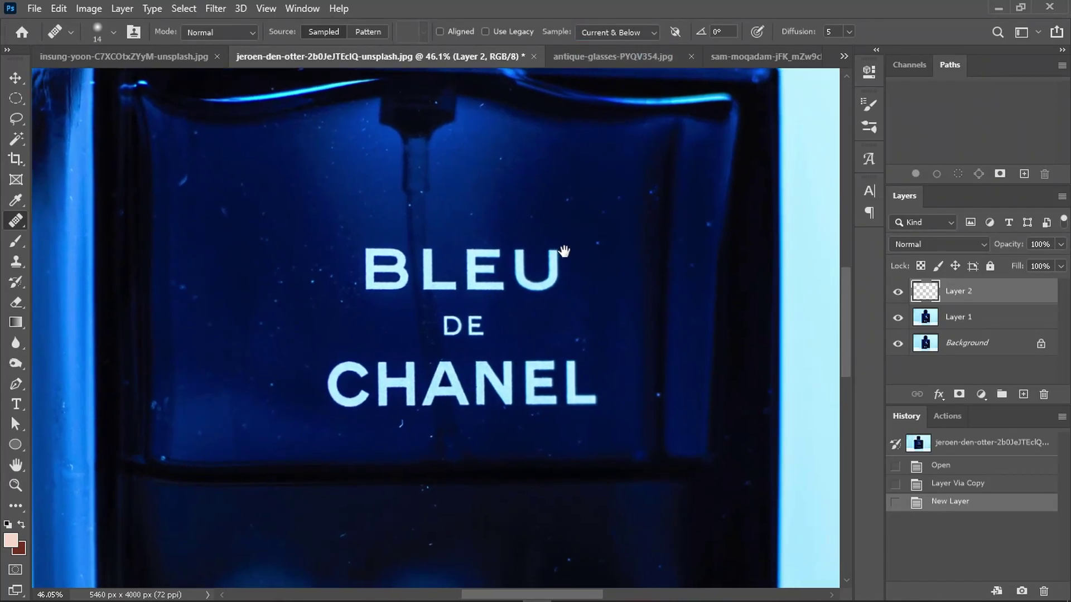
{"action": "scroll", "coordinate": [565, 242], "scroll_direction": "up", "scroll_amount": 5}
{"action": "left_click_drag", "start_coordinate": [567, 195], "coordinate": [568, 198]}
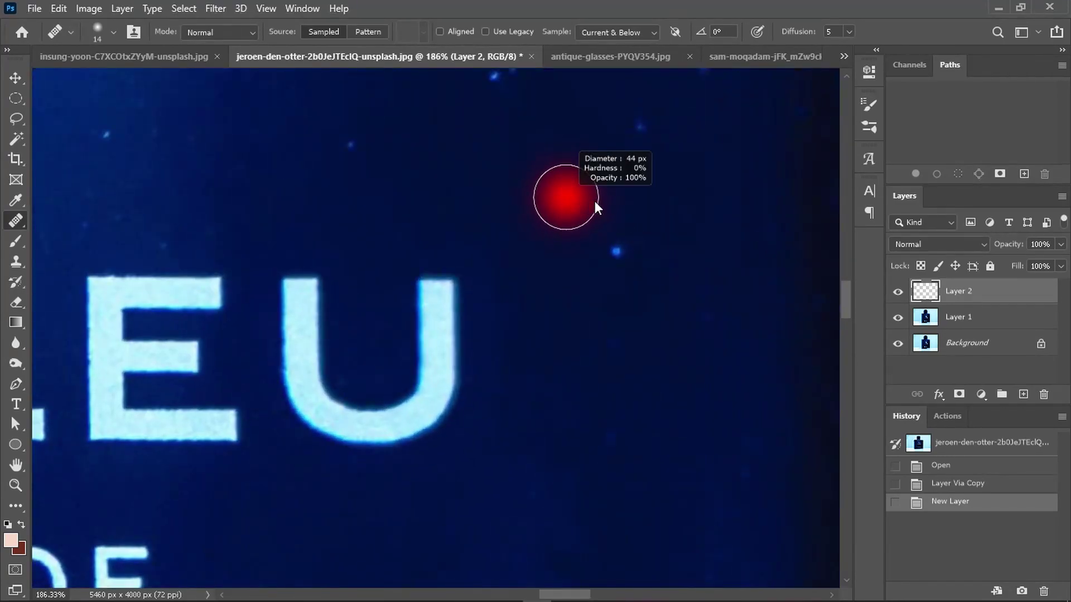
{"action": "scroll", "coordinate": [569, 198], "scroll_direction": "down", "scroll_amount": 3}
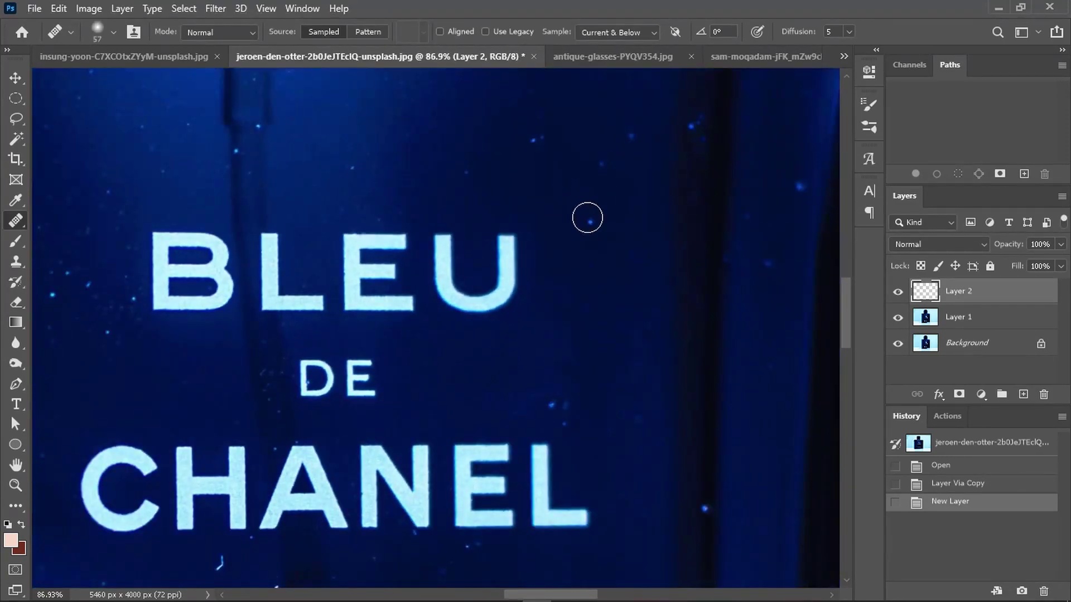
Step: Heal seven dust specks on the dark glass, around the label and dip tube
{"action": "left_click", "coordinate": [590, 212]}
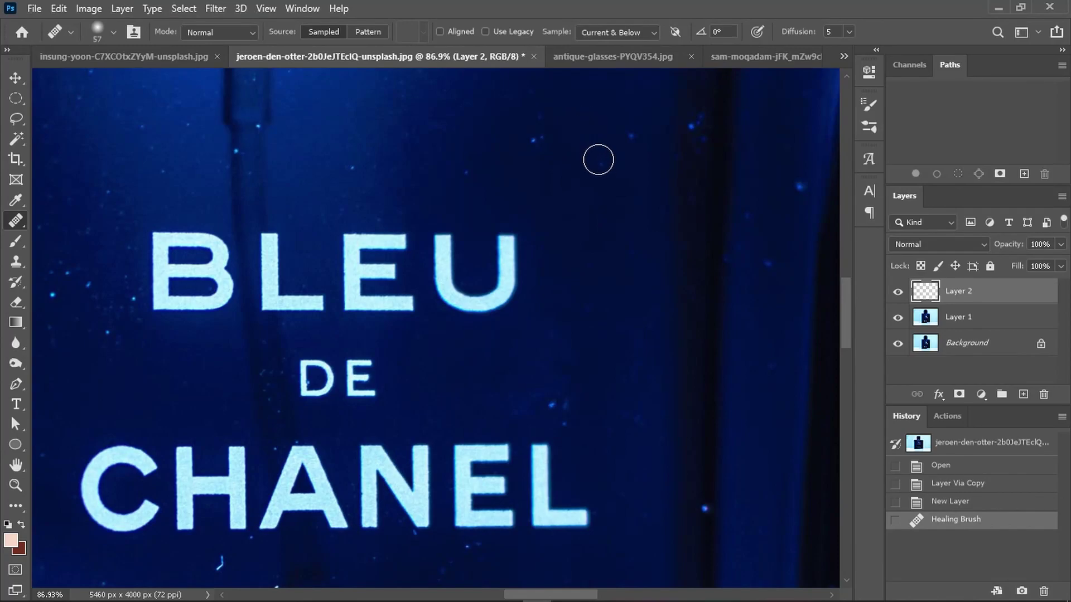
{"action": "left_click", "coordinate": [597, 151]}
{"action": "left_click", "coordinate": [533, 128]}
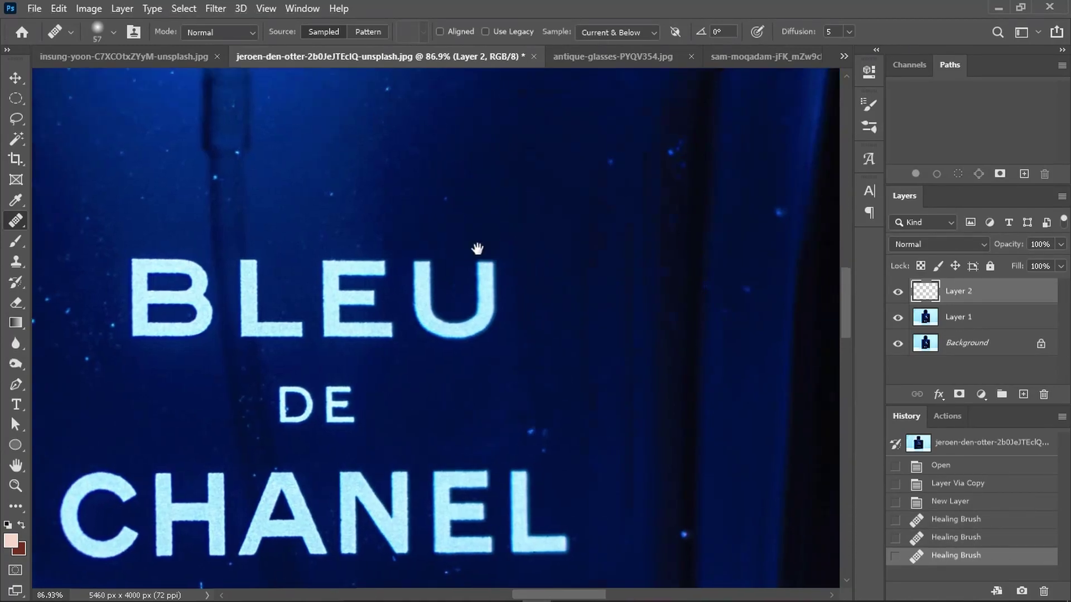
{"action": "scroll", "coordinate": [482, 245], "scroll_direction": "up", "scroll_amount": 2}
{"action": "scroll", "coordinate": [483, 246], "scroll_direction": "right", "scroll_amount": 2}
{"action": "left_click", "coordinate": [535, 242]}
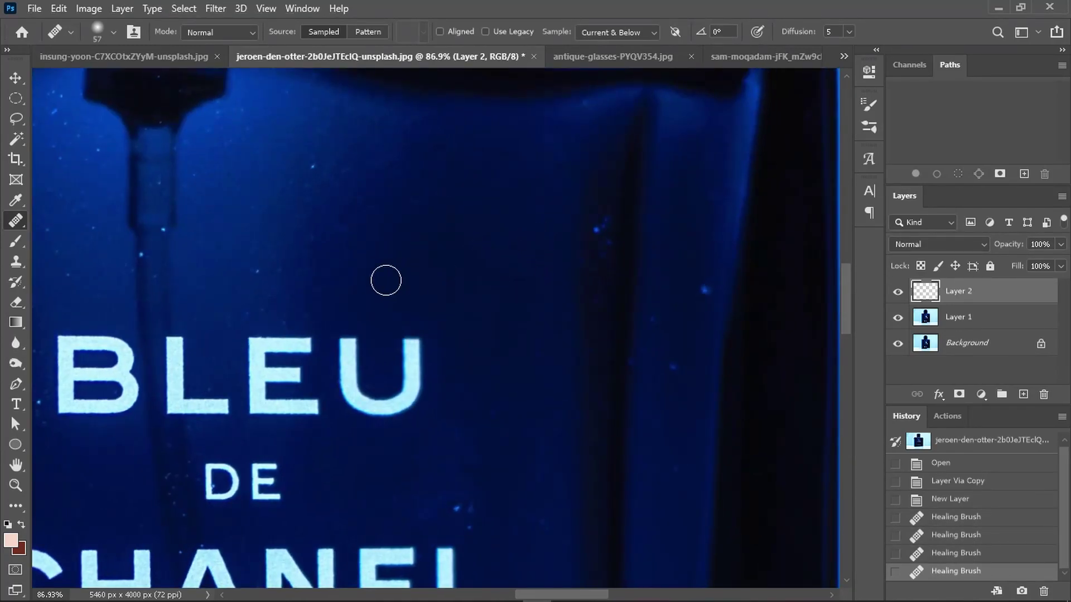
{"action": "left_click", "coordinate": [360, 276]}
{"action": "scroll", "coordinate": [534, 312], "scroll_direction": "up", "scroll_amount": 3}
{"action": "scroll", "coordinate": [535, 311], "scroll_direction": "left", "scroll_amount": 2}
{"action": "left_click", "coordinate": [479, 305]}
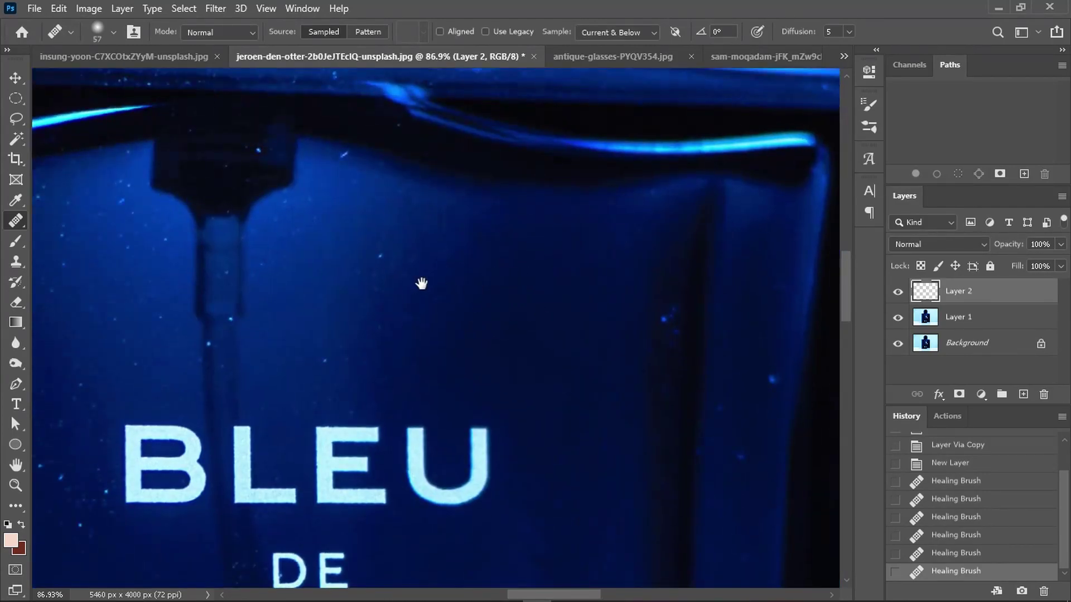
{"action": "scroll", "coordinate": [550, 221], "scroll_direction": "left", "scroll_amount": 5}
{"action": "left_click", "coordinate": [564, 255]}
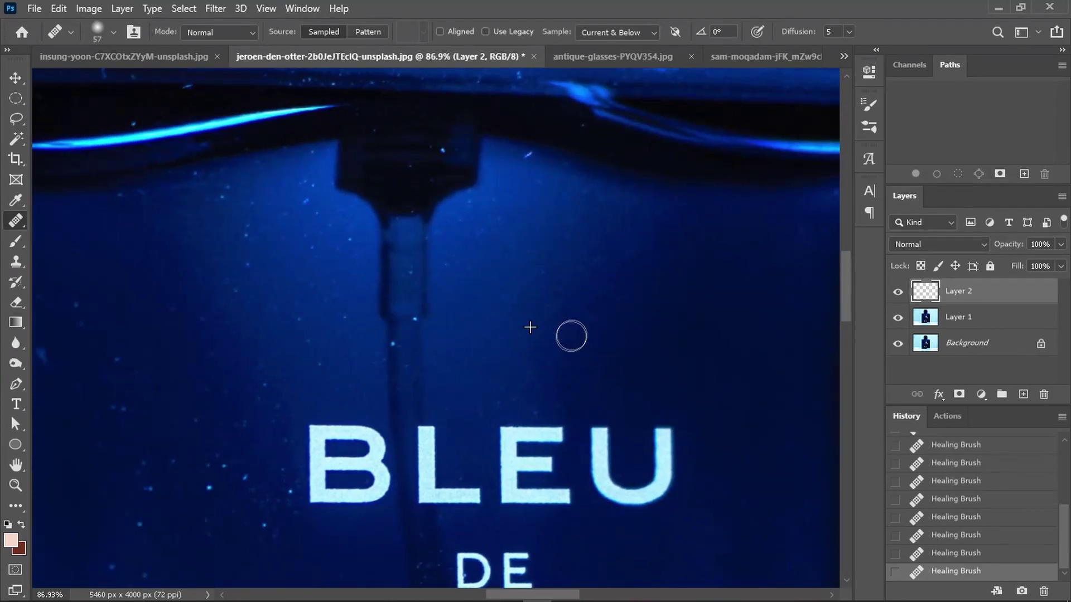
{"action": "scroll", "coordinate": [564, 275], "scroll_direction": "up", "scroll_amount": 3}
{"action": "scroll", "coordinate": [564, 276], "scroll_direction": "left", "scroll_amount": 4}
Step: Resize the brush for finer specks and toggle the repair layer for a before/after comparison
{"action": "key", "text": "bracketleft"}
{"action": "key", "text": "bracketleft"}
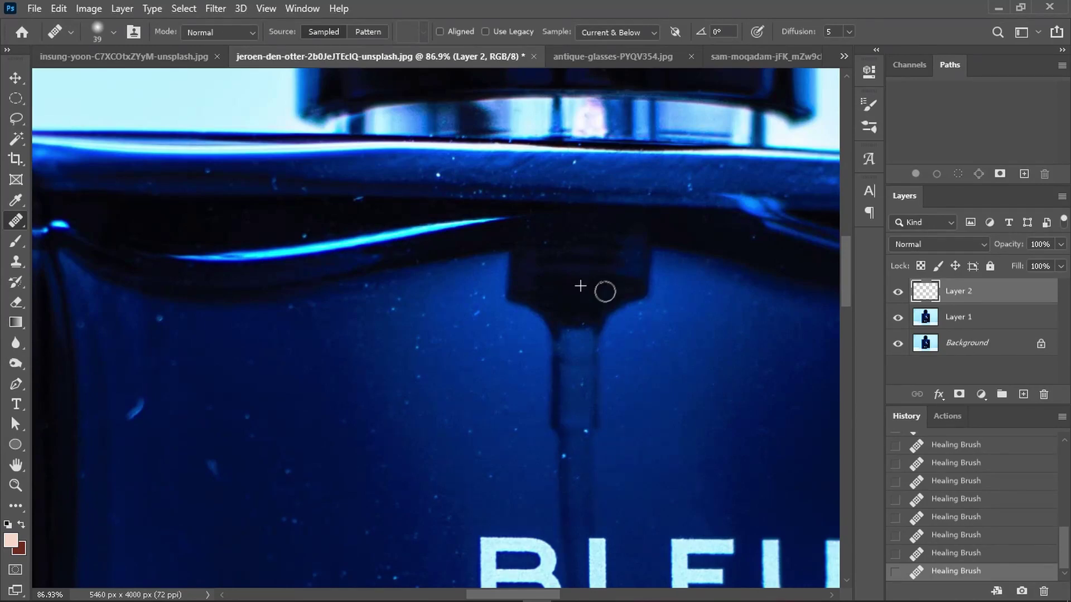
{"action": "scroll", "coordinate": [618, 352], "scroll_direction": "down", "scroll_amount": 5}
{"action": "scroll", "coordinate": [623, 251], "scroll_direction": "left", "scroll_amount": 2}
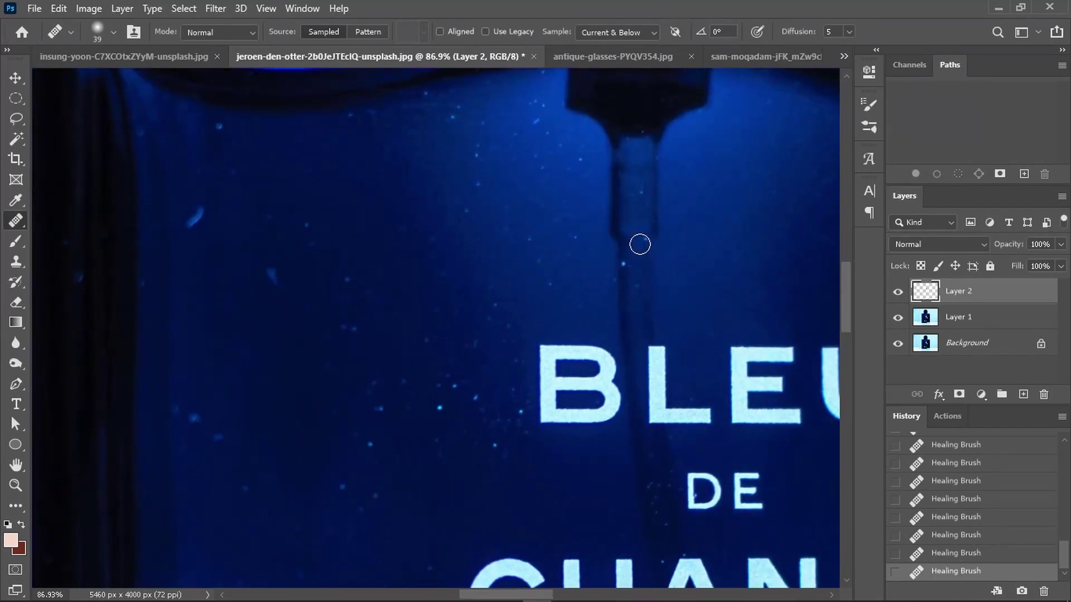
{"action": "key", "text": "bracketleft"}
{"action": "key", "text": "bracketleft"}
{"action": "scroll", "coordinate": [640, 244], "scroll_direction": "down", "scroll_amount": 2}
{"action": "scroll", "coordinate": [622, 288], "scroll_direction": "up", "scroll_amount": 4}
{"action": "key", "text": "bracketright"}
{"action": "key", "text": "bracketright"}
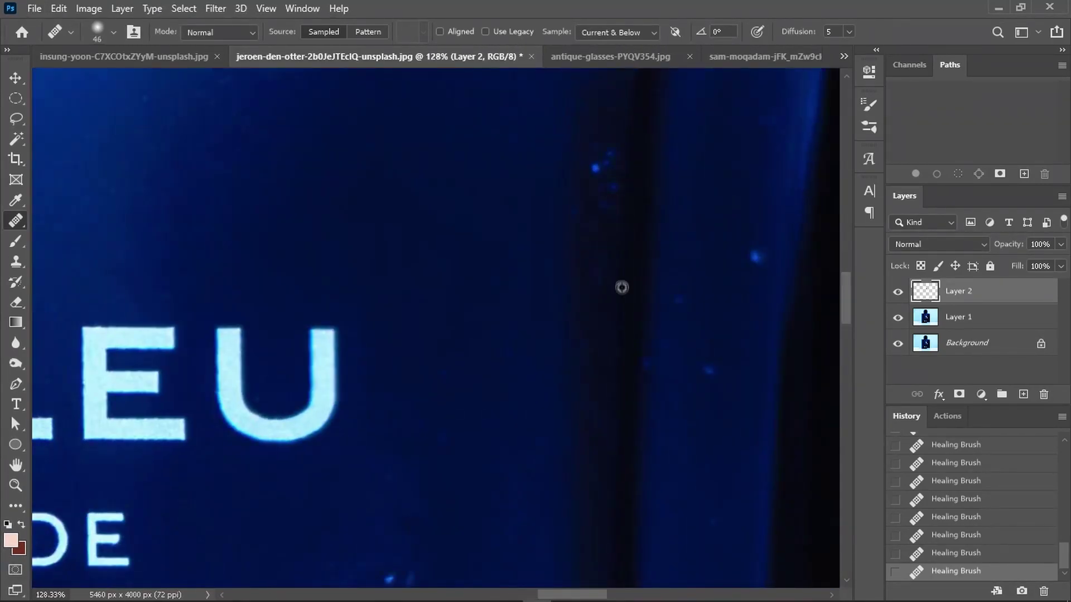
{"action": "scroll", "coordinate": [597, 309], "scroll_direction": "down", "scroll_amount": 3}
{"action": "scroll", "coordinate": [616, 263], "scroll_direction": "down", "scroll_amount": 5}
{"action": "scroll", "coordinate": [602, 234], "scroll_direction": "left", "scroll_amount": 3}
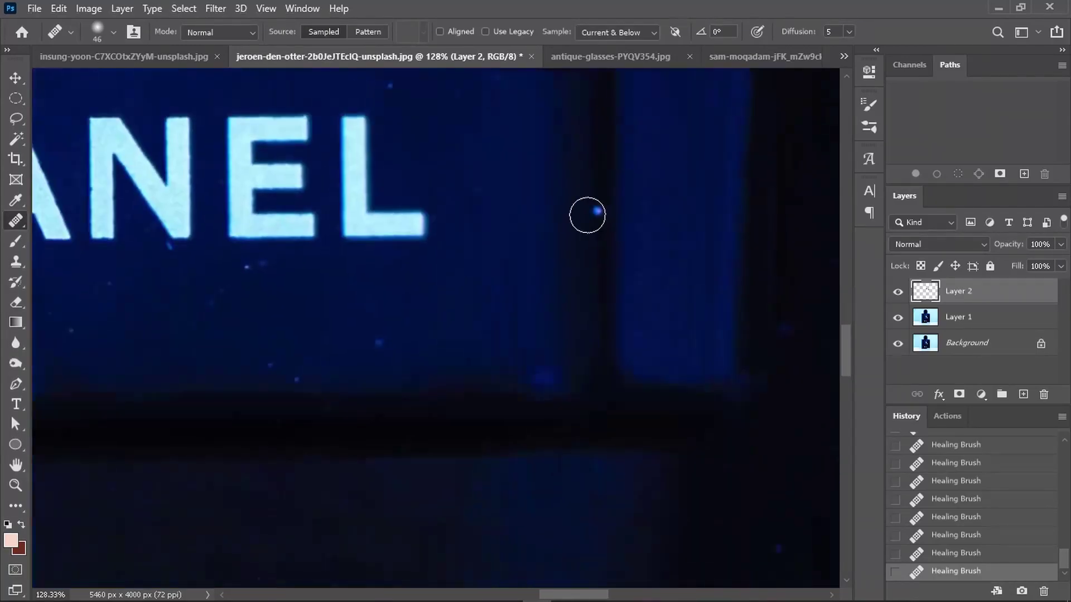
{"action": "scroll", "coordinate": [597, 336], "scroll_direction": "down", "scroll_amount": 3}
{"action": "scroll", "coordinate": [557, 304], "scroll_direction": "up", "scroll_amount": 3}
{"action": "scroll", "coordinate": [638, 296], "scroll_direction": "up", "scroll_amount": 2}
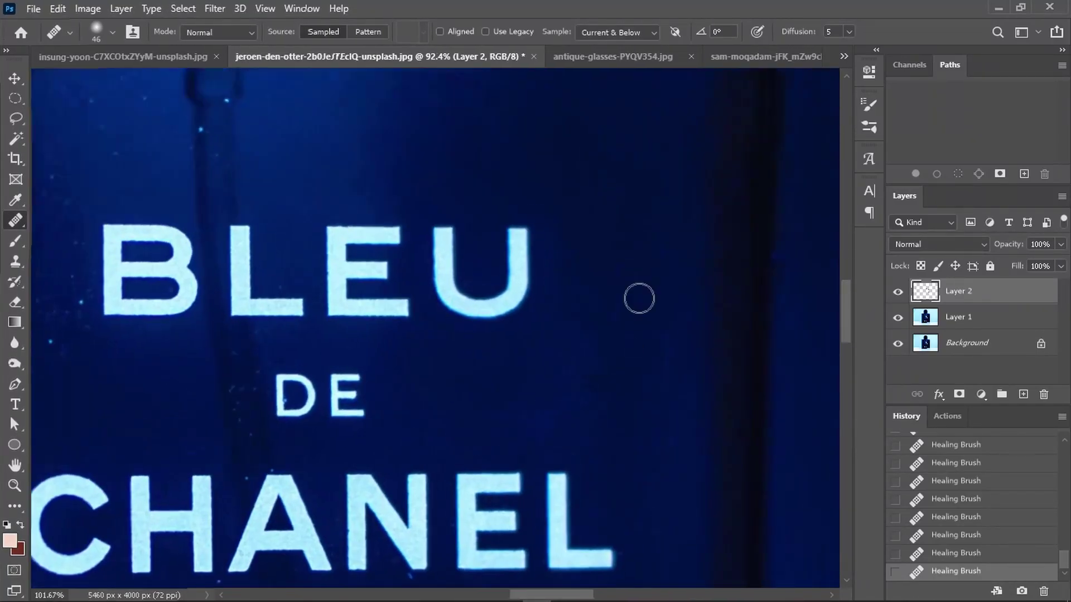
{"action": "scroll", "coordinate": [451, 350], "scroll_direction": "up", "scroll_amount": 1}
{"action": "scroll", "coordinate": [451, 350], "scroll_direction": "down", "scroll_amount": 2}
{"action": "scroll", "coordinate": [622, 342], "scroll_direction": "down", "scroll_amount": 2}
{"action": "scroll", "coordinate": [614, 387], "scroll_direction": "up", "scroll_amount": 3}
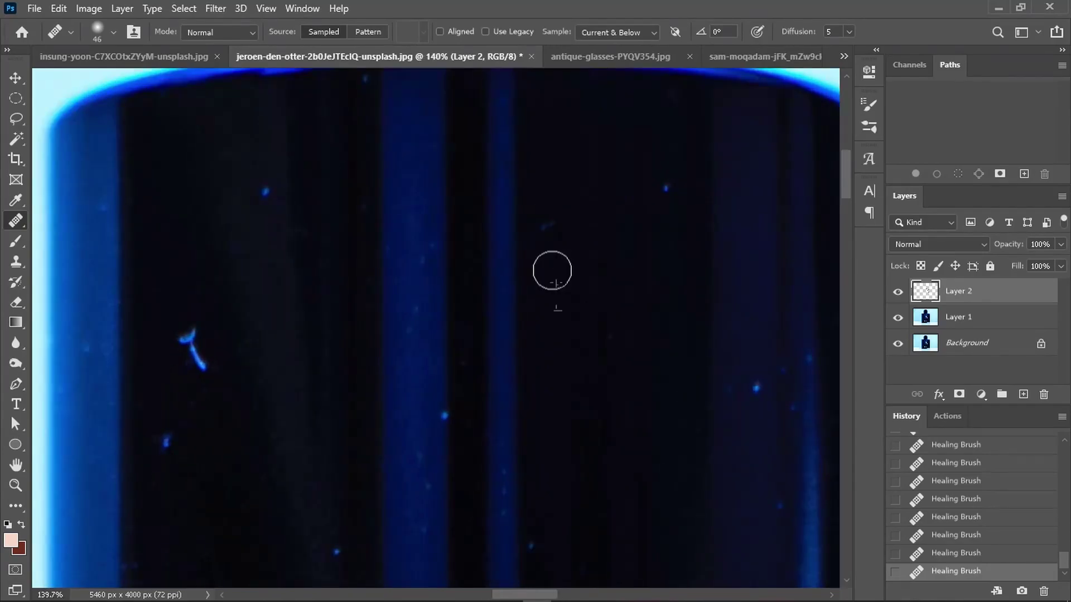
{"action": "scroll", "coordinate": [550, 271], "scroll_direction": "up", "scroll_amount": 1}
{"action": "scroll", "coordinate": [540, 201], "scroll_direction": "left", "scroll_amount": 5}
{"action": "scroll", "coordinate": [505, 285], "scroll_direction": "down", "scroll_amount": 3}
{"action": "key", "text": "bracketleft"}
{"action": "key", "text": "bracketleft"}
{"action": "scroll", "coordinate": [482, 288], "scroll_direction": "left", "scroll_amount": 3}
{"action": "scroll", "coordinate": [482, 288], "scroll_direction": "down", "scroll_amount": 2}
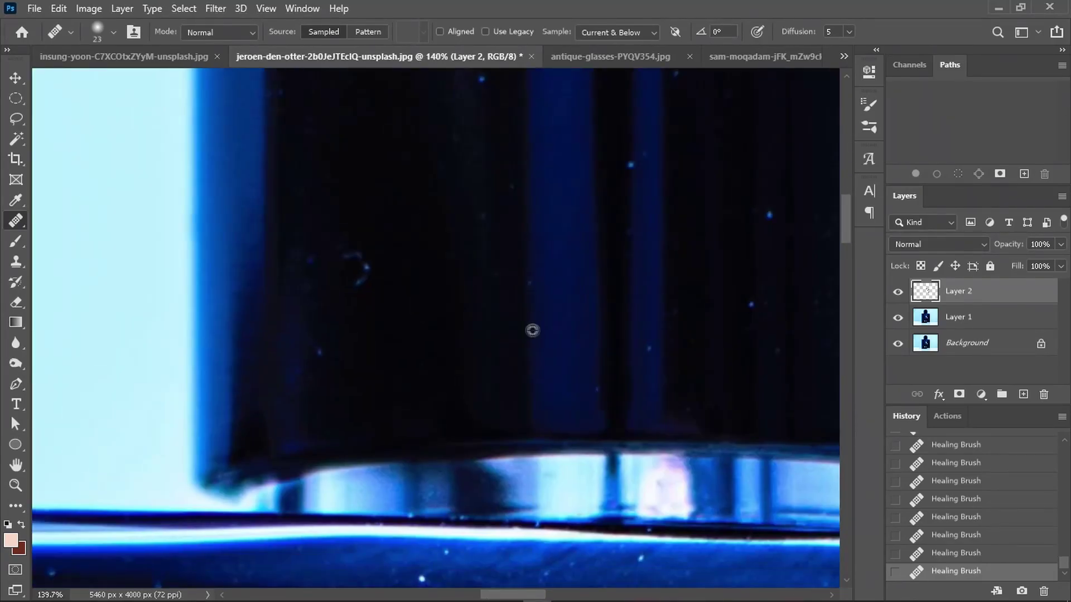
{"action": "scroll", "coordinate": [530, 330], "scroll_direction": "up", "scroll_amount": 2}
{"action": "scroll", "coordinate": [548, 242], "scroll_direction": "left", "scroll_amount": 2}
{"action": "scroll", "coordinate": [564, 206], "scroll_direction": "left", "scroll_amount": 2}
{"action": "scroll", "coordinate": [514, 326], "scroll_direction": "down", "scroll_amount": 1}
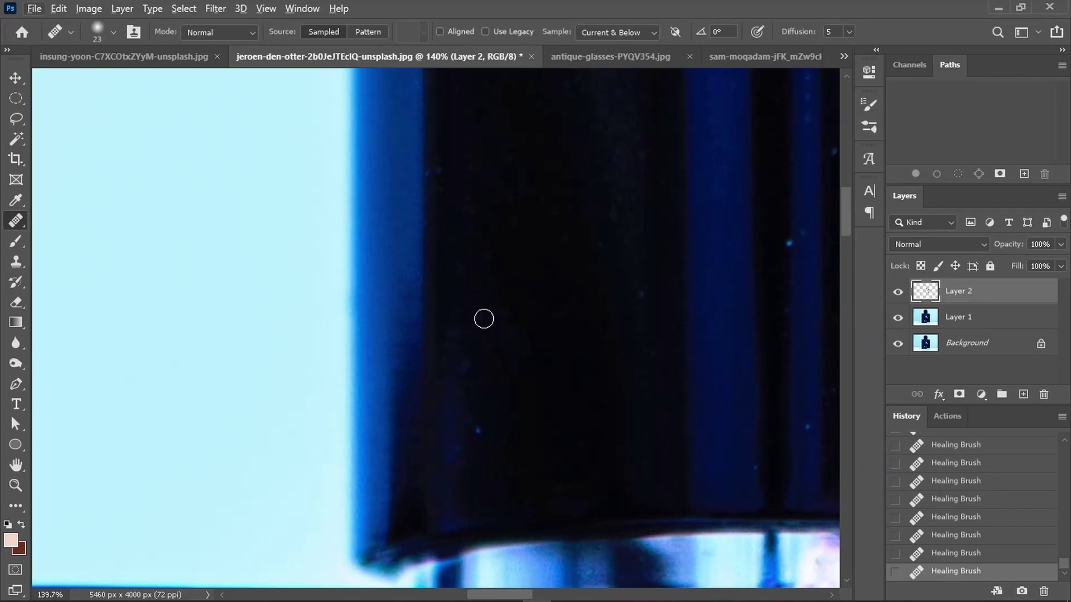
{"action": "scroll", "coordinate": [483, 319], "scroll_direction": "down", "scroll_amount": 3}
{"action": "scroll", "coordinate": [468, 368], "scroll_direction": "up", "scroll_amount": 3}
{"action": "scroll", "coordinate": [528, 323], "scroll_direction": "right", "scroll_amount": 2}
{"action": "scroll", "coordinate": [481, 374], "scroll_direction": "right", "scroll_amount": 2}
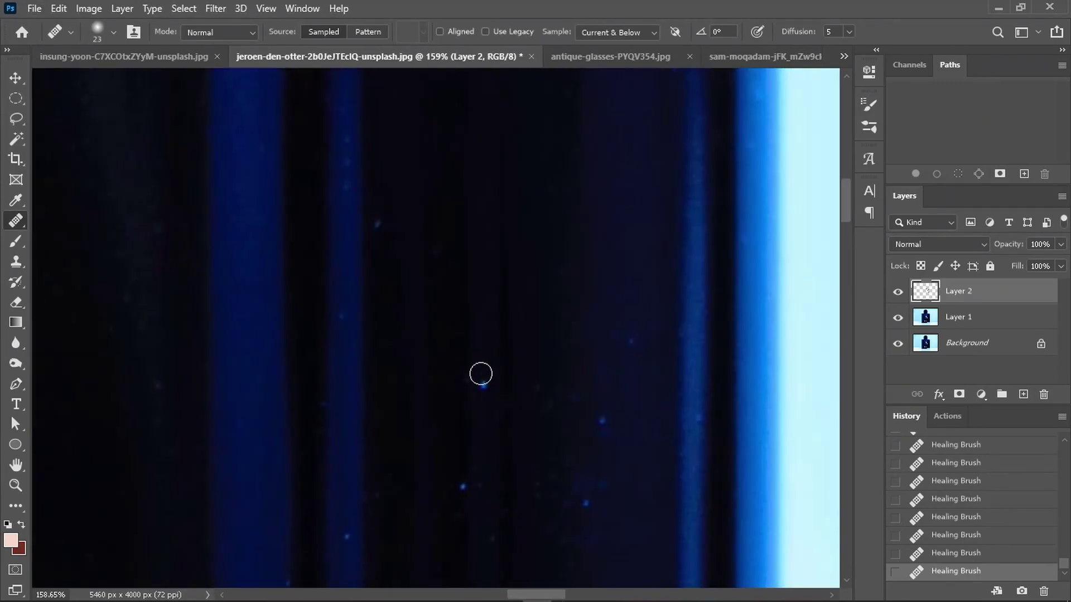
{"action": "scroll", "coordinate": [631, 267], "scroll_direction": "down", "scroll_amount": 2}
{"action": "scroll", "coordinate": [552, 339], "scroll_direction": "up", "scroll_amount": 1}
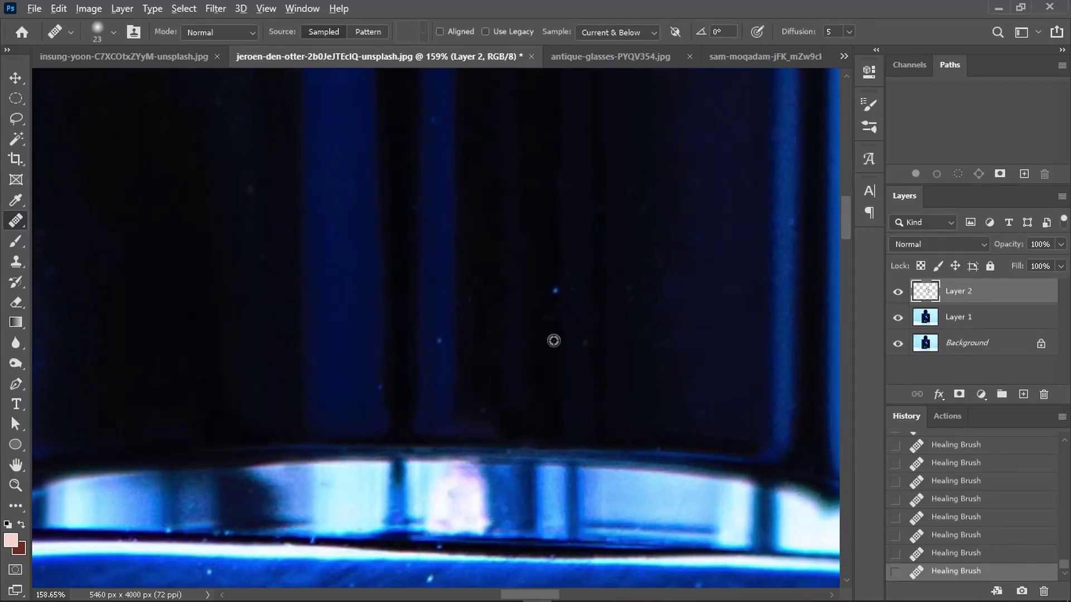
{"action": "scroll", "coordinate": [569, 384], "scroll_direction": "up", "scroll_amount": 1}
{"action": "scroll", "coordinate": [520, 335], "scroll_direction": "up", "scroll_amount": 1}
{"action": "scroll", "coordinate": [468, 276], "scroll_direction": "left", "scroll_amount": 3}
{"action": "scroll", "coordinate": [468, 277], "scroll_direction": "down", "scroll_amount": 1}
{"action": "scroll", "coordinate": [471, 266], "scroll_direction": "down", "scroll_amount": 1}
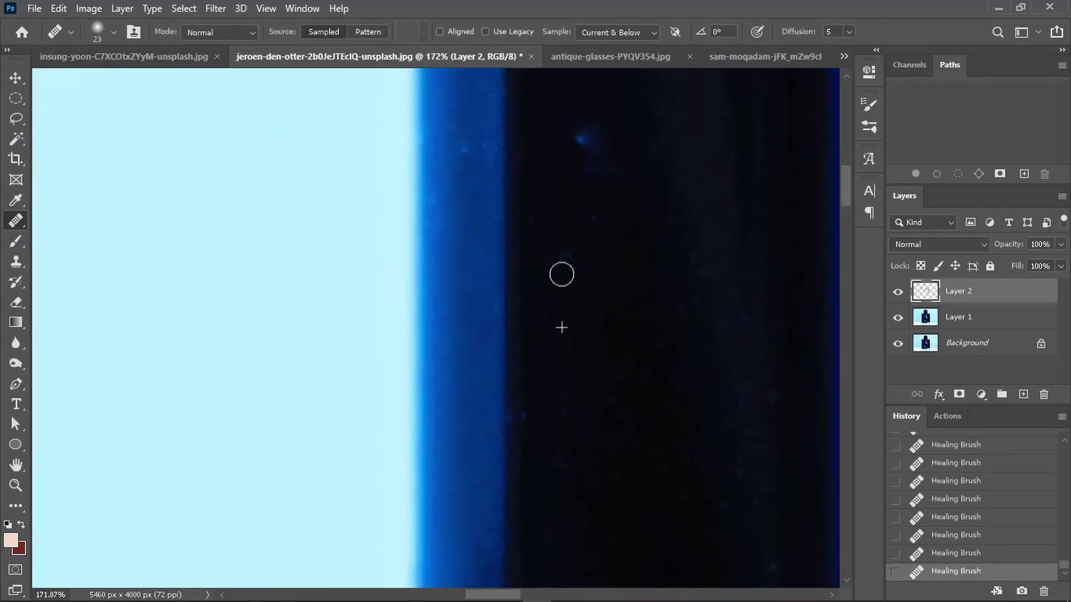
{"action": "scroll", "coordinate": [561, 273], "scroll_direction": "down", "scroll_amount": 1}
{"action": "scroll", "coordinate": [619, 234], "scroll_direction": "down", "scroll_amount": 2}
{"action": "scroll", "coordinate": [632, 213], "scroll_direction": "up", "scroll_amount": 3}
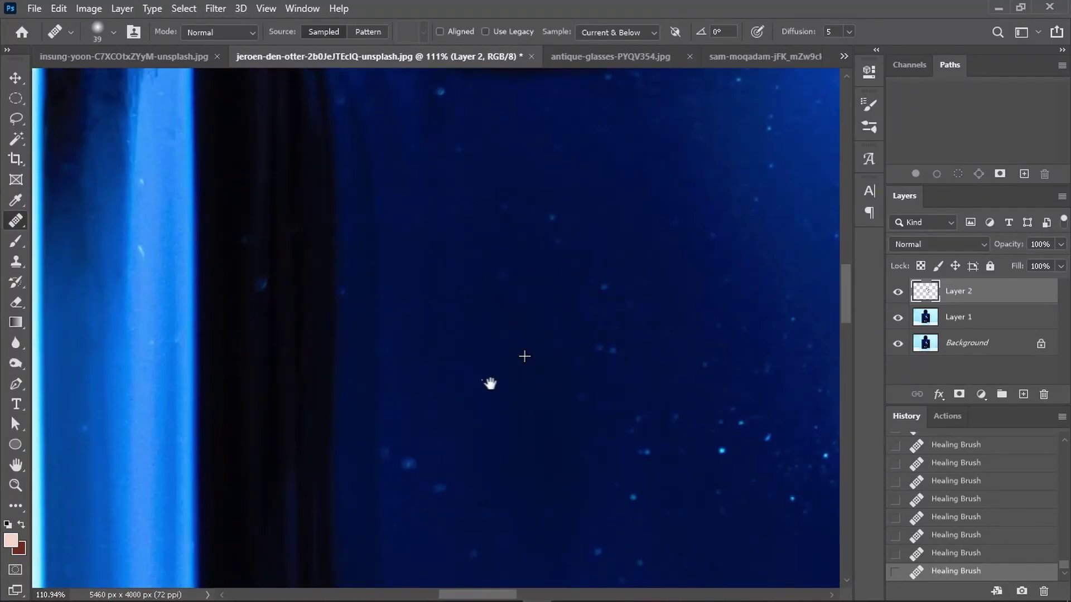
{"action": "scroll", "coordinate": [490, 383], "scroll_direction": "left", "scroll_amount": 2}
{"action": "scroll", "coordinate": [483, 194], "scroll_direction": "right", "scroll_amount": 1}
{"action": "scroll", "coordinate": [507, 293], "scroll_direction": "down", "scroll_amount": 2}
{"action": "scroll", "coordinate": [507, 291], "scroll_direction": "left", "scroll_amount": 2}
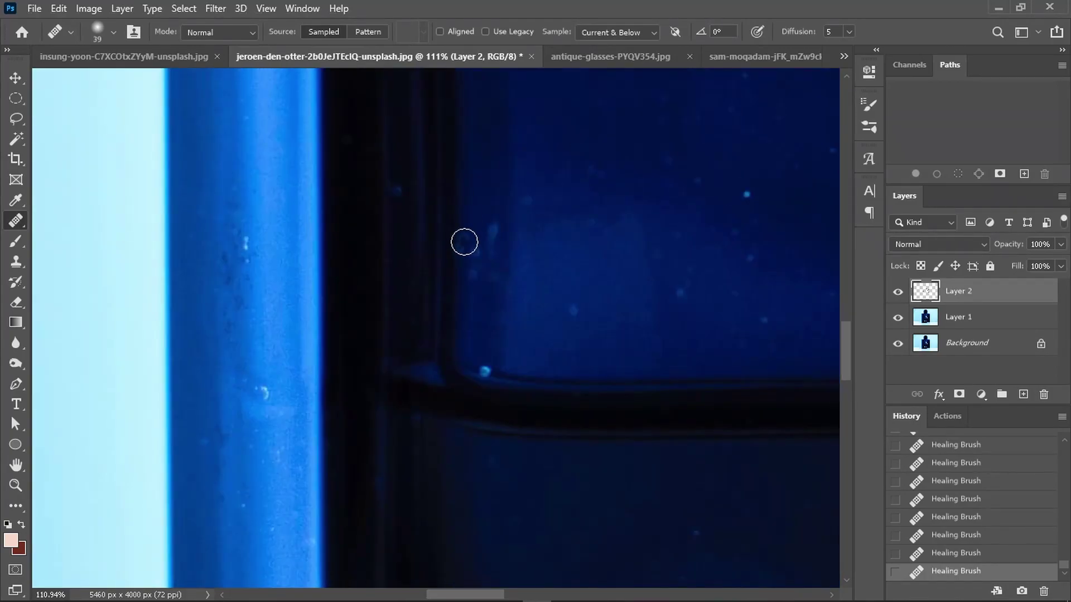
{"action": "scroll", "coordinate": [489, 201], "scroll_direction": "down", "scroll_amount": 3}
{"action": "scroll", "coordinate": [526, 259], "scroll_direction": "down", "scroll_amount": 2}
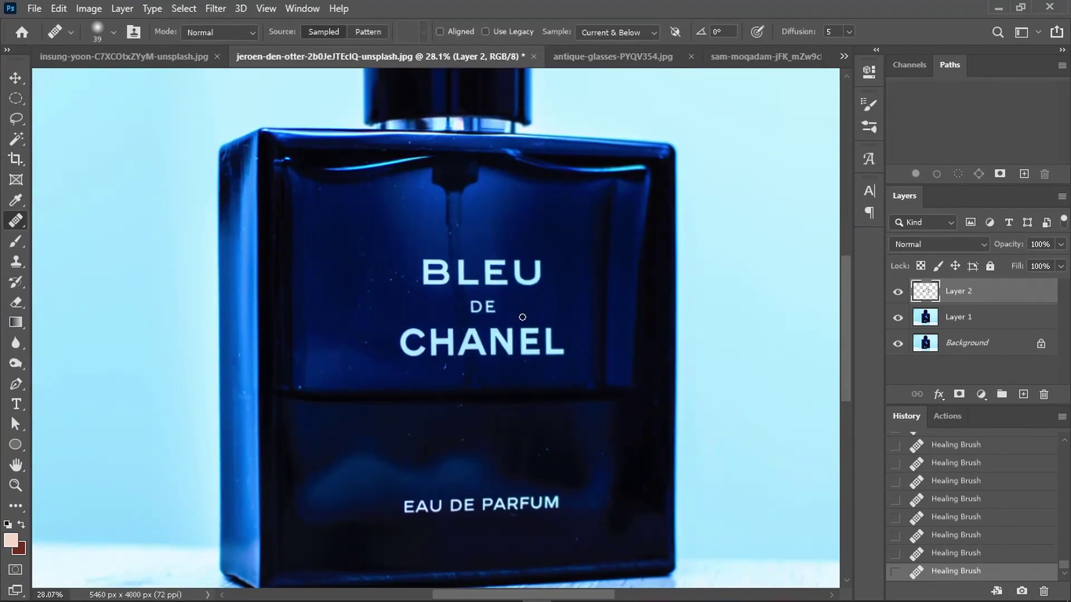
{"action": "scroll", "coordinate": [527, 258], "scroll_direction": "down", "scroll_amount": 2}
{"action": "left_click", "coordinate": [899, 291]}
{"action": "left_click", "coordinate": [899, 291]}
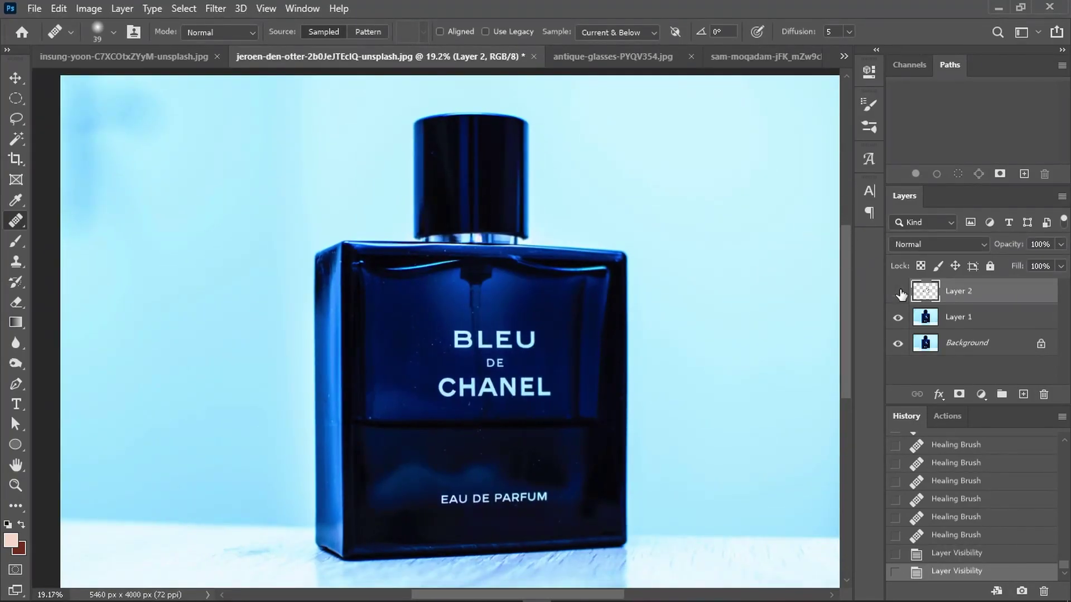
Step: Switch from the Healing Brush to the Spot Healing Brush Tool
{"action": "right_click", "coordinate": [10, 223]}
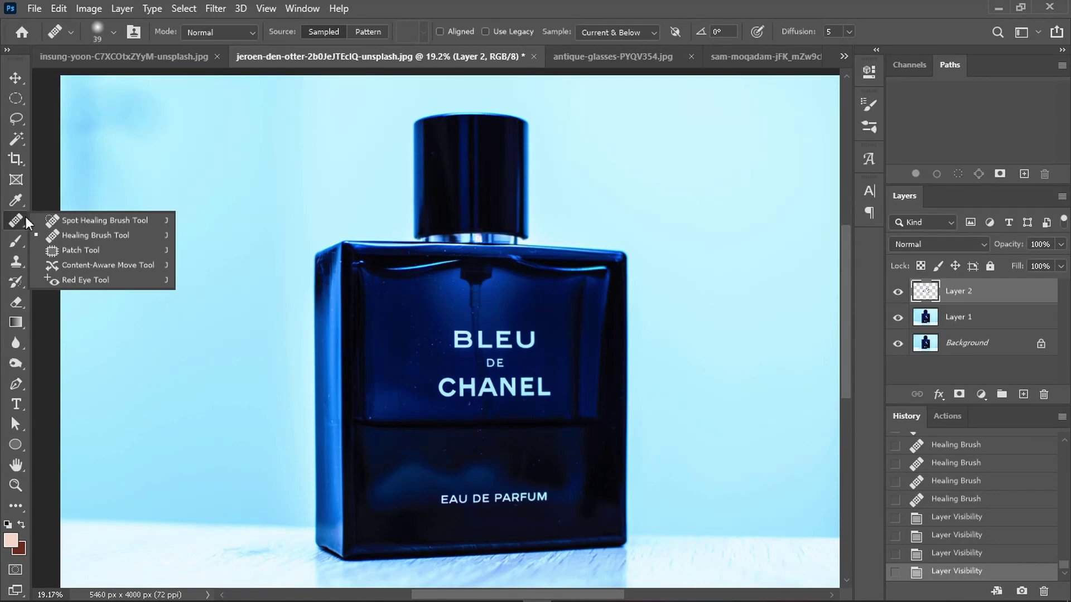
{"action": "left_click", "coordinate": [101, 221]}
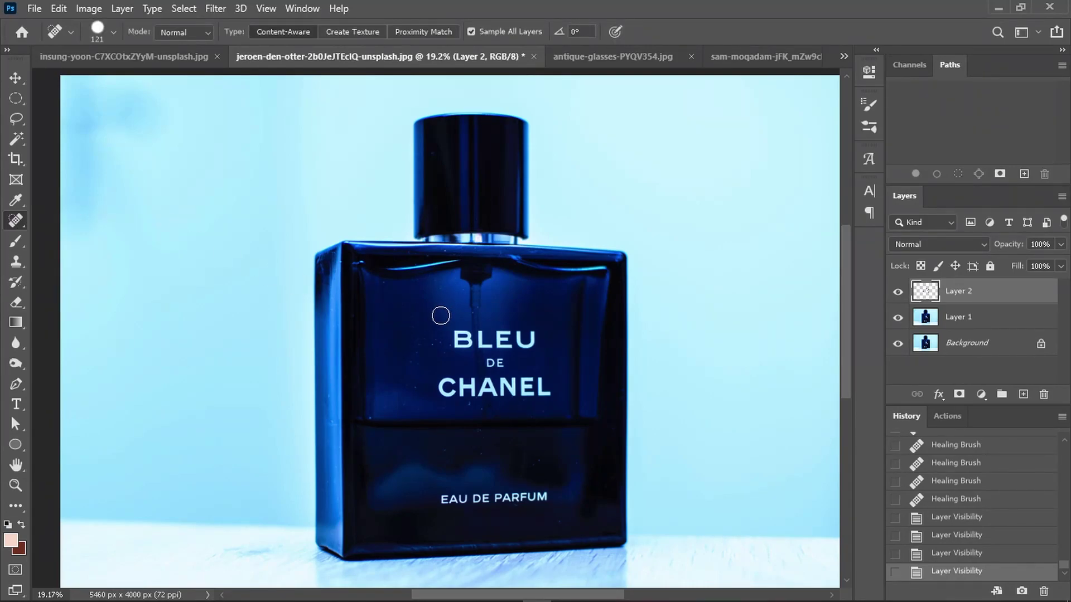
{"action": "right_click", "coordinate": [15, 227]}
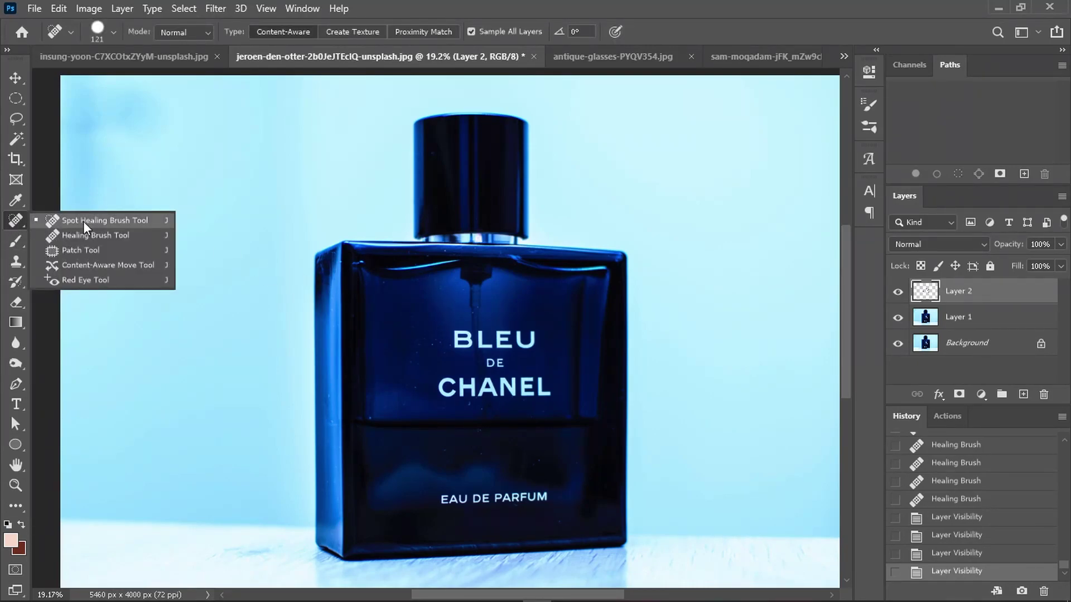
Step: Enable Sample All Layers and spot-heal the dust specks around the word BLEU
{"action": "left_click", "coordinate": [85, 222]}
{"action": "scroll", "coordinate": [394, 325], "scroll_direction": "up", "scroll_amount": 3}
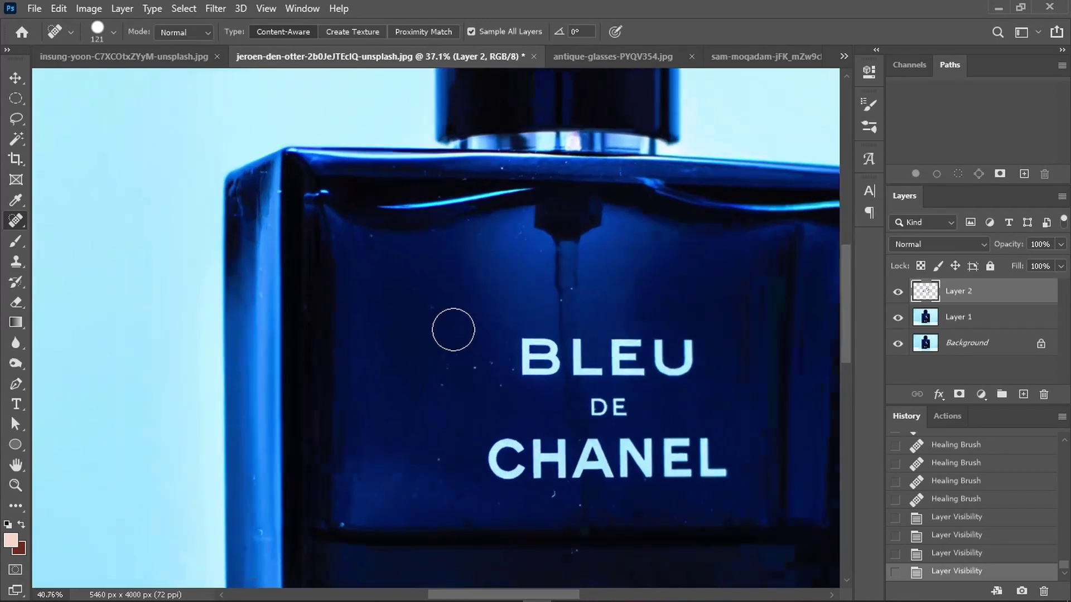
{"action": "scroll", "coordinate": [453, 331], "scroll_direction": "up", "scroll_amount": 3}
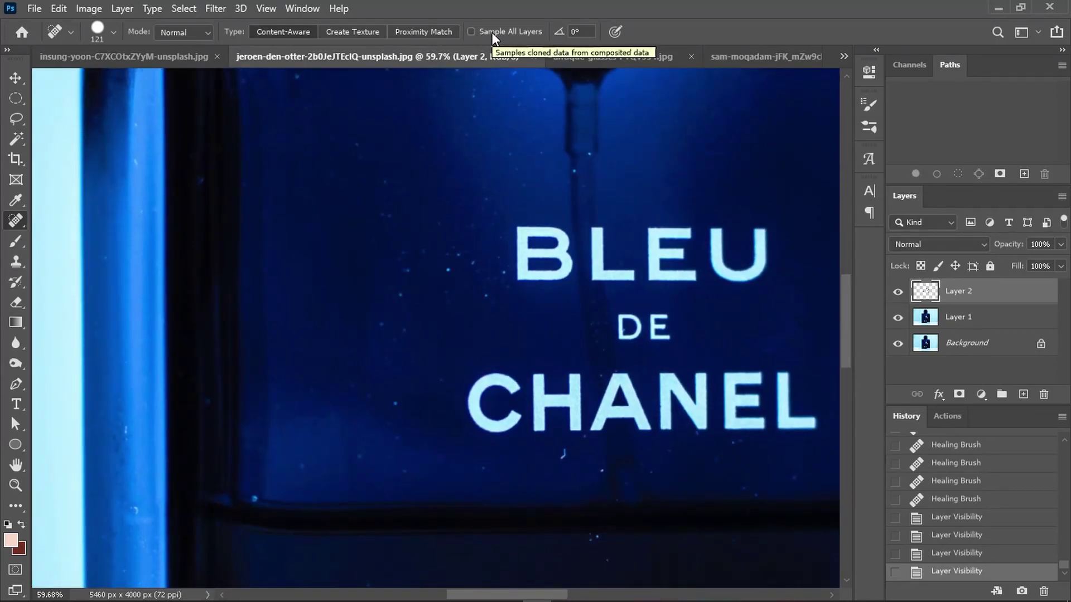
{"action": "left_click", "coordinate": [492, 33]}
{"action": "mouse_move", "coordinate": [419, 261]}
{"action": "left_mouse_down"}
{"action": "mouse_move", "coordinate": [429, 241]}
{"action": "mouse_move", "coordinate": [455, 235]}
{"action": "left_mouse_up"}
{"action": "scroll", "coordinate": [430, 242], "scroll_direction": "up", "scroll_amount": 2}
{"action": "left_click", "coordinate": [458, 234]}
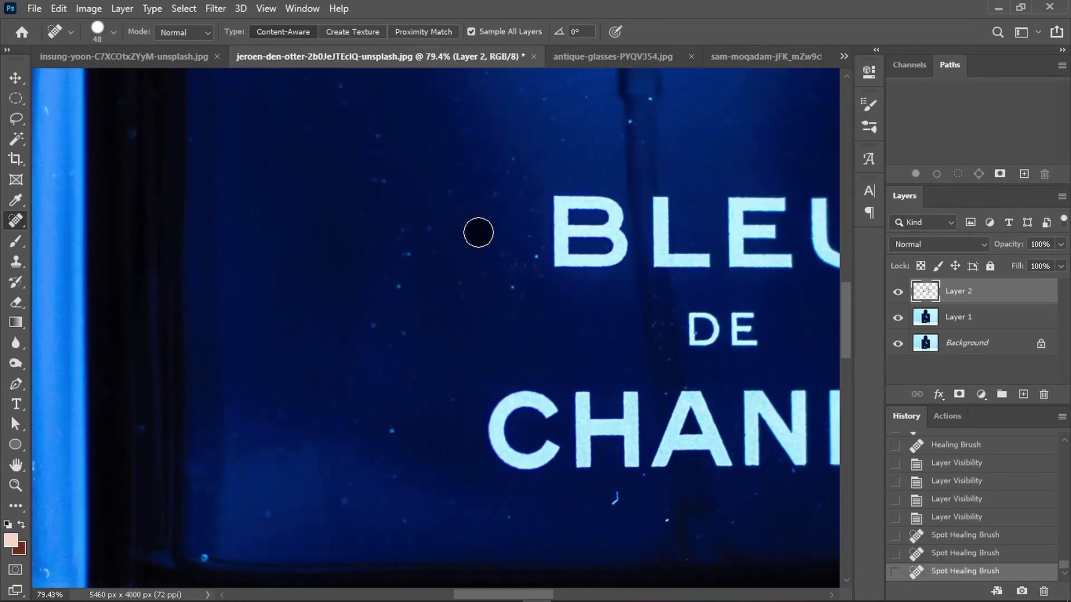
{"action": "left_click", "coordinate": [517, 277]}
{"action": "left_click", "coordinate": [435, 276]}
{"action": "left_click", "coordinate": [380, 328]}
{"action": "scroll", "coordinate": [450, 391], "scroll_direction": "down", "scroll_amount": 2}
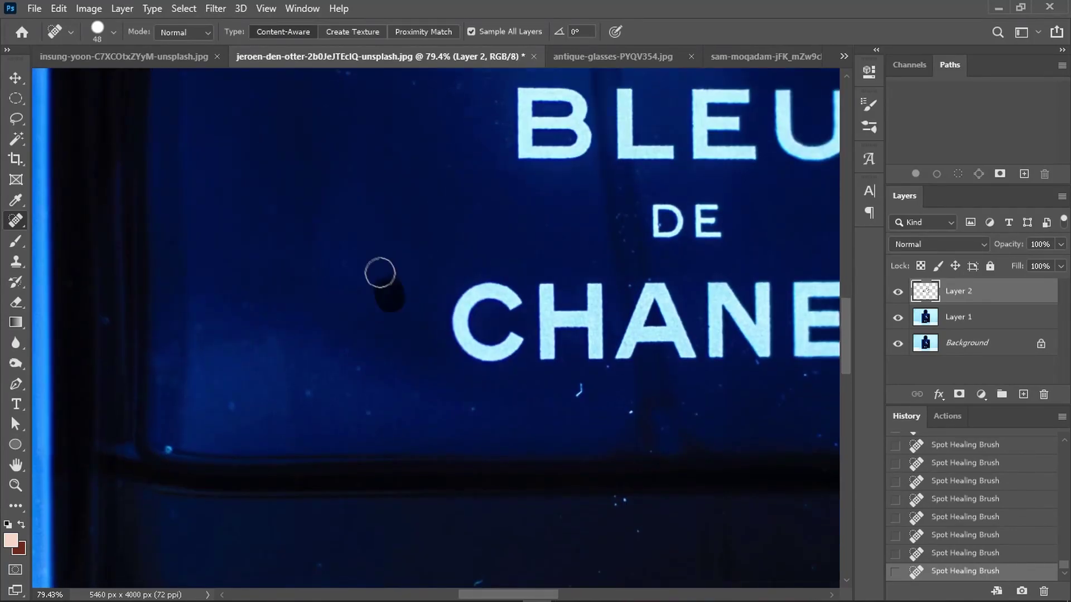
{"action": "scroll", "coordinate": [407, 377], "scroll_direction": "up", "scroll_amount": 2}
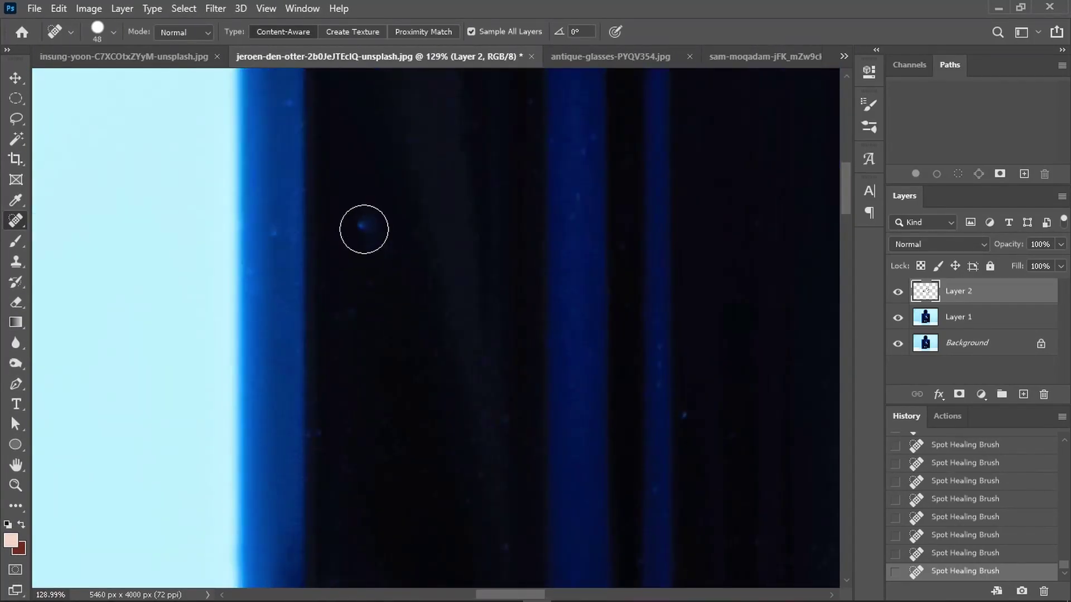
{"action": "scroll", "coordinate": [345, 321], "scroll_direction": "left", "scroll_amount": 2}
{"action": "scroll", "coordinate": [416, 194], "scroll_direction": "down", "scroll_amount": 1}
{"action": "scroll", "coordinate": [471, 266], "scroll_direction": "down", "scroll_amount": 1}
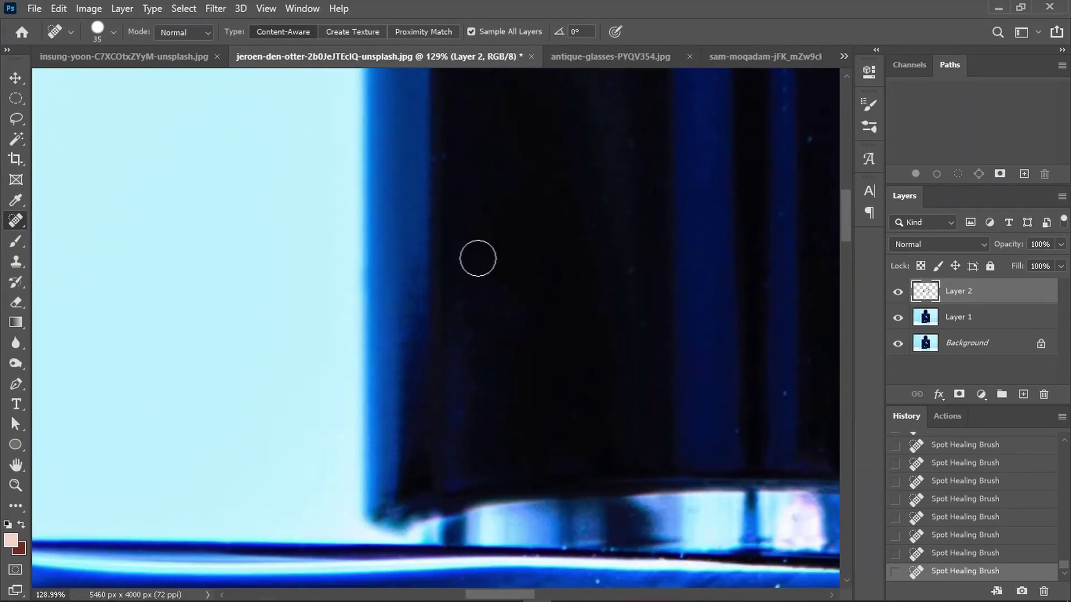
{"action": "scroll", "coordinate": [476, 256], "scroll_direction": "down", "scroll_amount": 1}
{"action": "scroll", "coordinate": [465, 269], "scroll_direction": "up", "scroll_amount": 1}
{"action": "scroll", "coordinate": [418, 418], "scroll_direction": "right", "scroll_amount": 2}
{"action": "scroll", "coordinate": [471, 400], "scroll_direction": "right", "scroll_amount": 2}
{"action": "scroll", "coordinate": [472, 399], "scroll_direction": "up", "scroll_amount": 1}
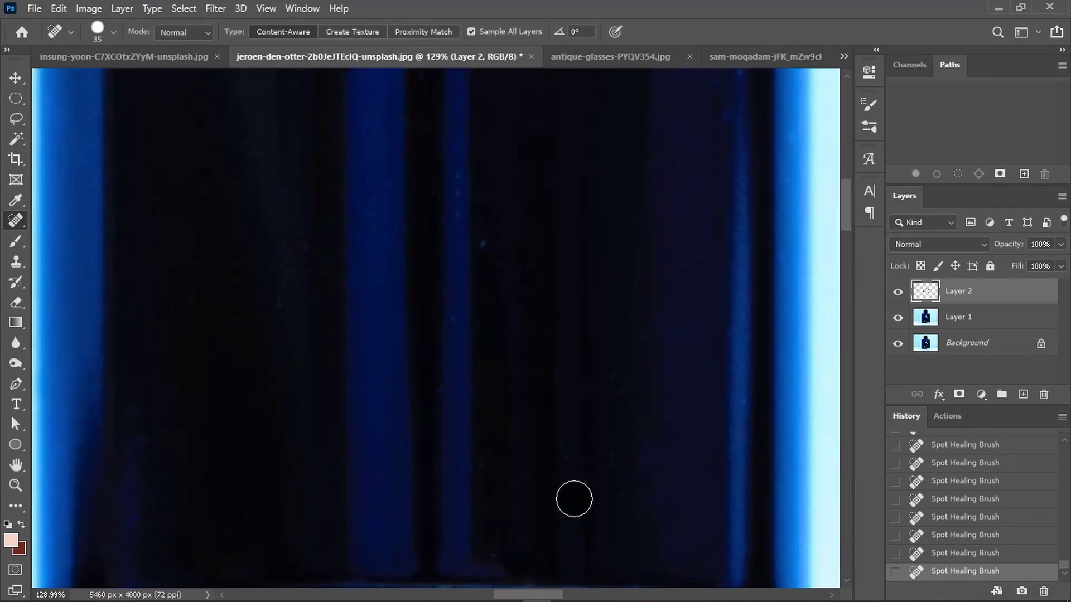
Step: Heal specks on the bottle's base, adjusting the brush up to about 41 px
{"action": "key", "text": "bracketleft"}
{"action": "key", "text": "bracketleft"}
{"action": "scroll", "coordinate": [455, 390], "scroll_direction": "up", "scroll_amount": 1}
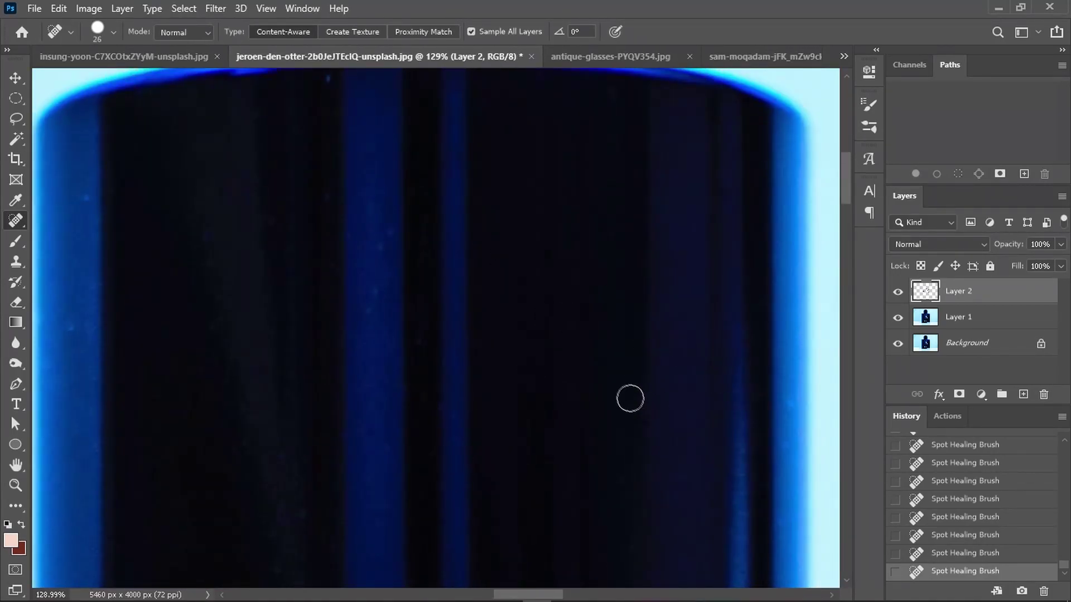
{"action": "scroll", "coordinate": [521, 337], "scroll_direction": "left", "scroll_amount": 2}
{"action": "scroll", "coordinate": [598, 431], "scroll_direction": "up", "scroll_amount": 1}
{"action": "scroll", "coordinate": [593, 383], "scroll_direction": "up", "scroll_amount": 1}
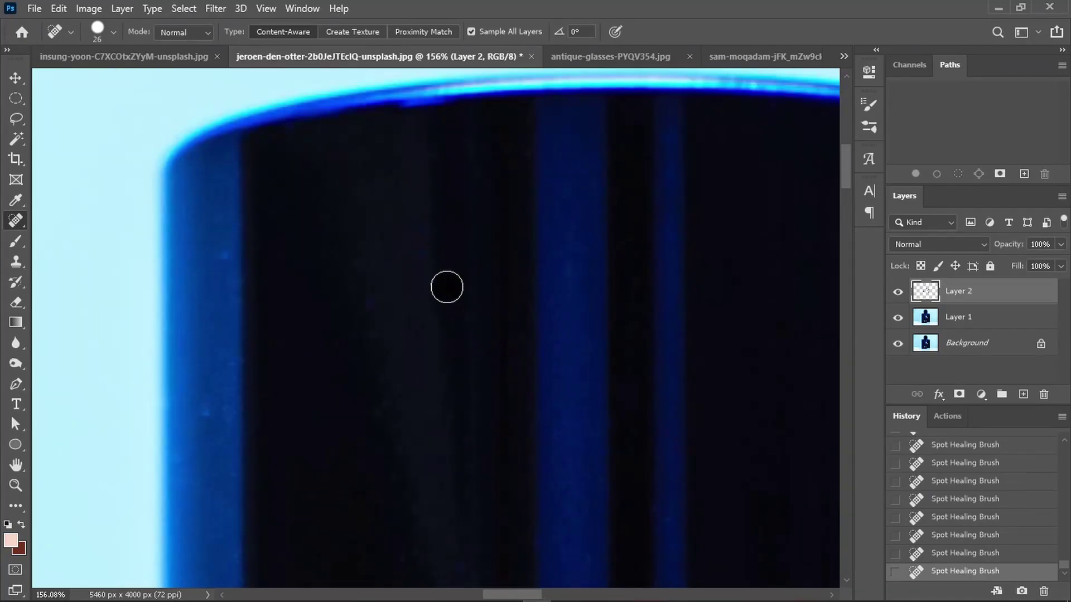
{"action": "scroll", "coordinate": [461, 334], "scroll_direction": "up", "scroll_amount": 1}
{"action": "scroll", "coordinate": [477, 380], "scroll_direction": "left", "scroll_amount": 2}
{"action": "scroll", "coordinate": [491, 311], "scroll_direction": "down", "scroll_amount": 1}
{"action": "scroll", "coordinate": [578, 201], "scroll_direction": "down", "scroll_amount": 1}
{"action": "scroll", "coordinate": [504, 315], "scroll_direction": "down", "scroll_amount": 1}
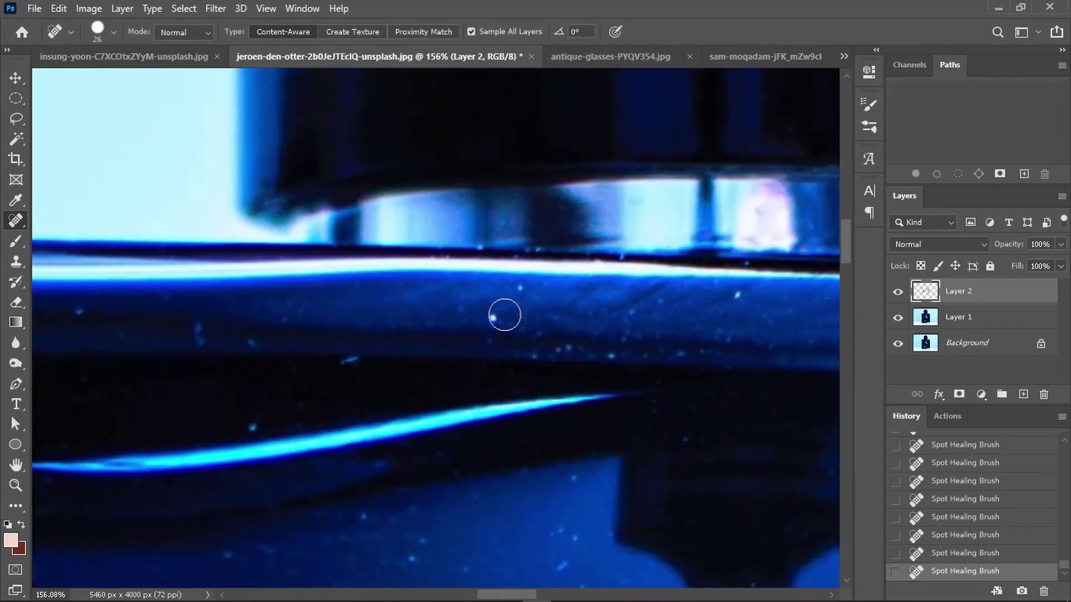
{"action": "scroll", "coordinate": [505, 316], "scroll_direction": "down", "scroll_amount": 1}
{"action": "scroll", "coordinate": [610, 286], "scroll_direction": "left", "scroll_amount": 2}
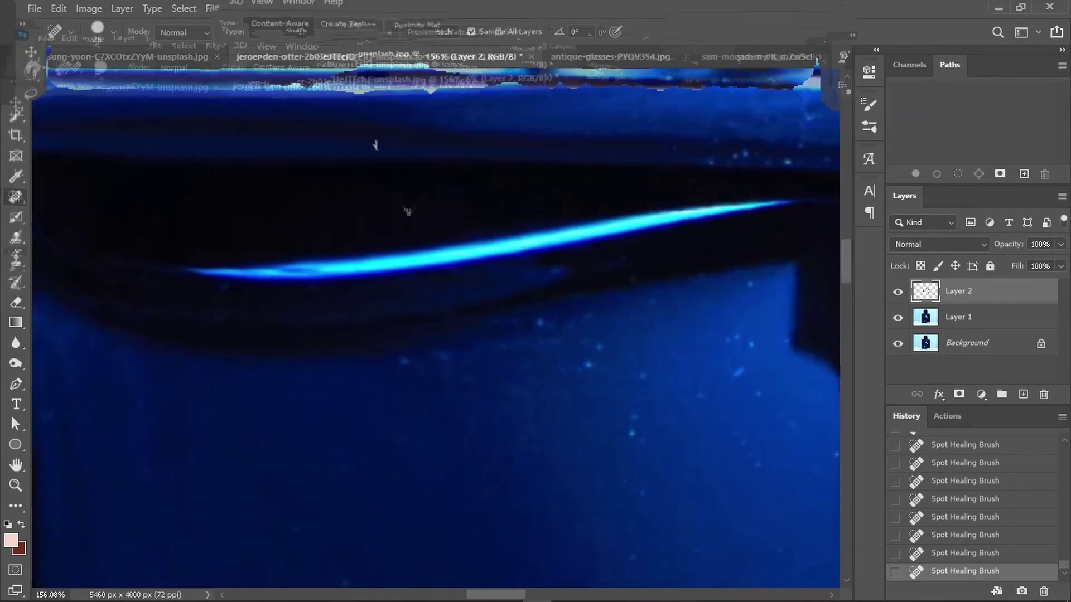
{"action": "scroll", "coordinate": [503, 273], "scroll_direction": "down", "scroll_amount": 2}
{"action": "scroll", "coordinate": [503, 272], "scroll_direction": "right", "scroll_amount": 1}
{"action": "left_click_drag", "start_coordinate": [598, 390], "coordinate": [599, 429]}
{"action": "scroll", "coordinate": [600, 430], "scroll_direction": "right", "scroll_amount": 2}
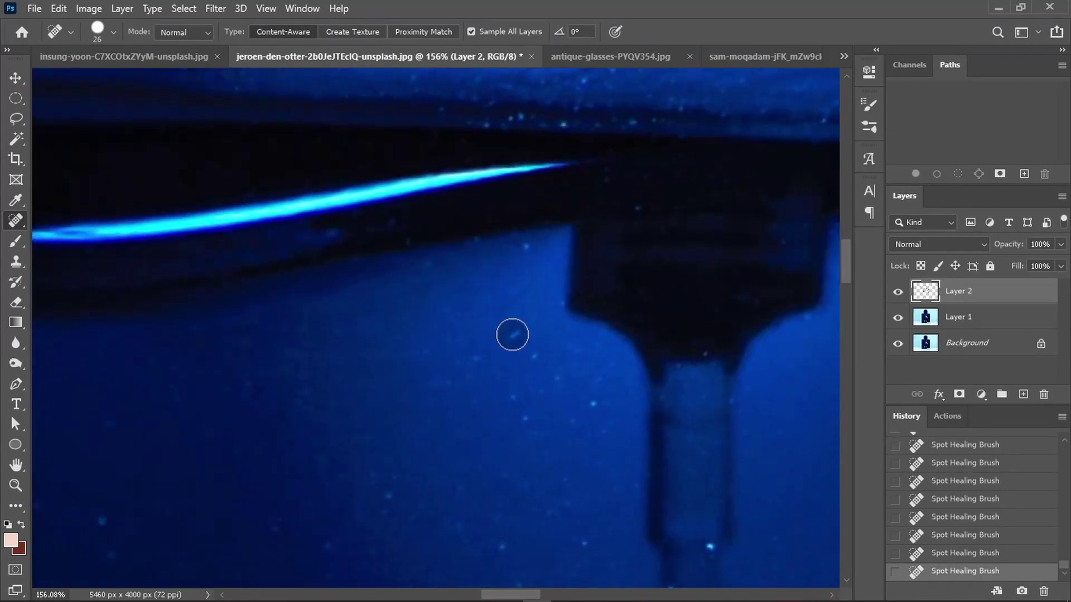
{"action": "scroll", "coordinate": [423, 268], "scroll_direction": "up", "scroll_amount": 2}
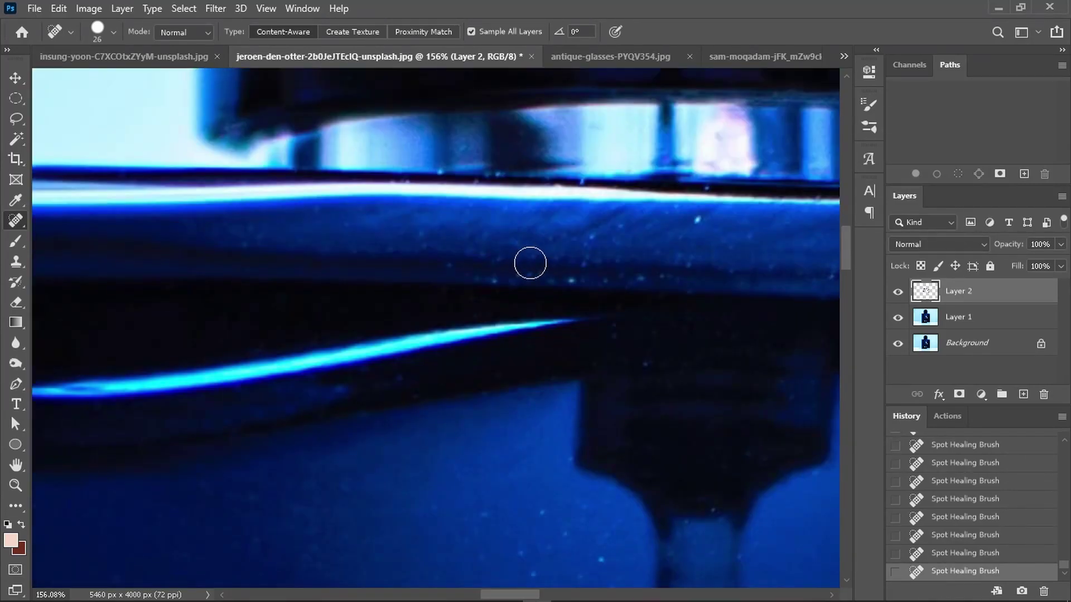
{"action": "scroll", "coordinate": [433, 254], "scroll_direction": "down", "scroll_amount": 2}
{"action": "scroll", "coordinate": [572, 184], "scroll_direction": "up", "scroll_amount": 2}
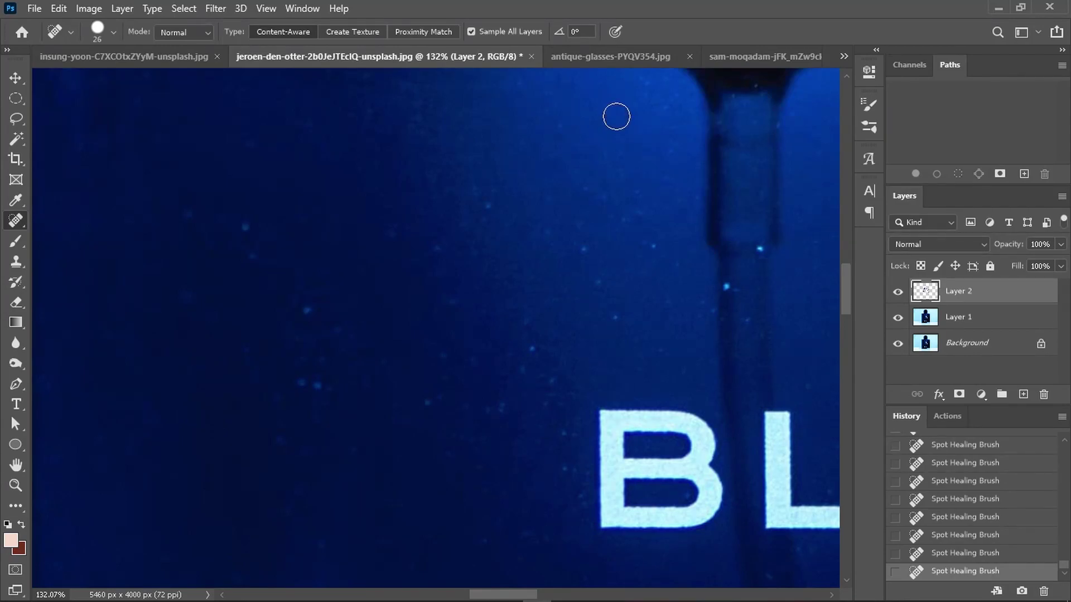
{"action": "scroll", "coordinate": [641, 210], "scroll_direction": "right", "scroll_amount": 2}
{"action": "scroll", "coordinate": [566, 304], "scroll_direction": "up", "scroll_amount": 1}
{"action": "scroll", "coordinate": [617, 268], "scroll_direction": "up", "scroll_amount": 2}
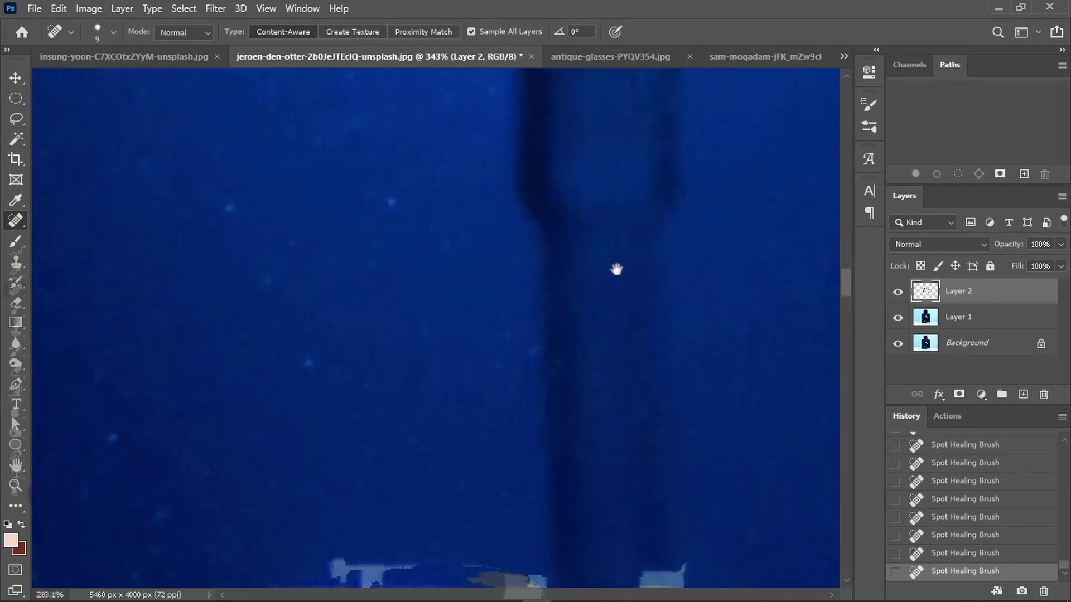
{"action": "scroll", "coordinate": [593, 423], "scroll_direction": "up", "scroll_amount": 1}
{"action": "left_click_drag", "start_coordinate": [593, 423], "coordinate": [588, 343]}
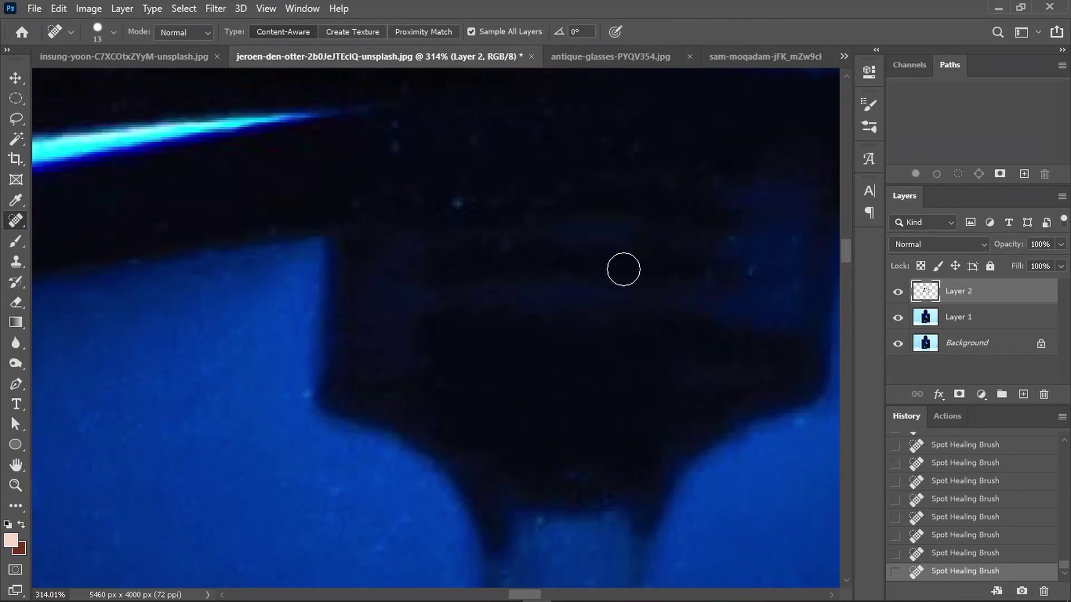
{"action": "scroll", "coordinate": [623, 269], "scroll_direction": "down", "scroll_amount": 3}
{"action": "scroll", "coordinate": [625, 268], "scroll_direction": "down", "scroll_amount": 2}
{"action": "scroll", "coordinate": [446, 187], "scroll_direction": "up", "scroll_amount": 4}
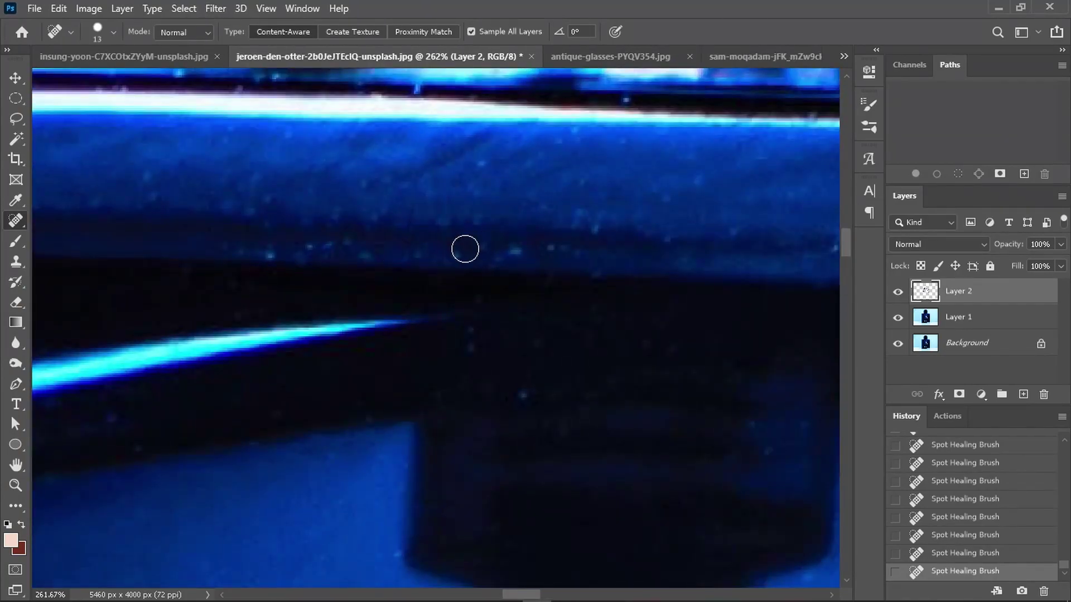
{"action": "scroll", "coordinate": [427, 257], "scroll_direction": "up", "scroll_amount": 3}
{"action": "scroll", "coordinate": [184, 282], "scroll_direction": "up", "scroll_amount": 1}
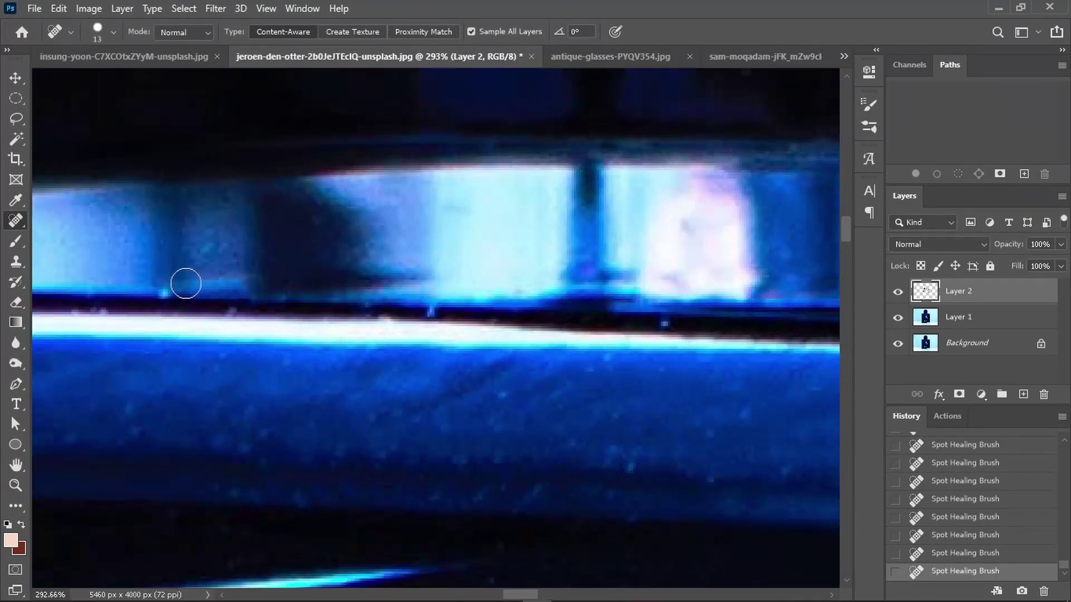
{"action": "left_click", "coordinate": [383, 328]}
{"action": "scroll", "coordinate": [418, 323], "scroll_direction": "right", "scroll_amount": 3}
{"action": "scroll", "coordinate": [502, 323], "scroll_direction": "down", "scroll_amount": 3}
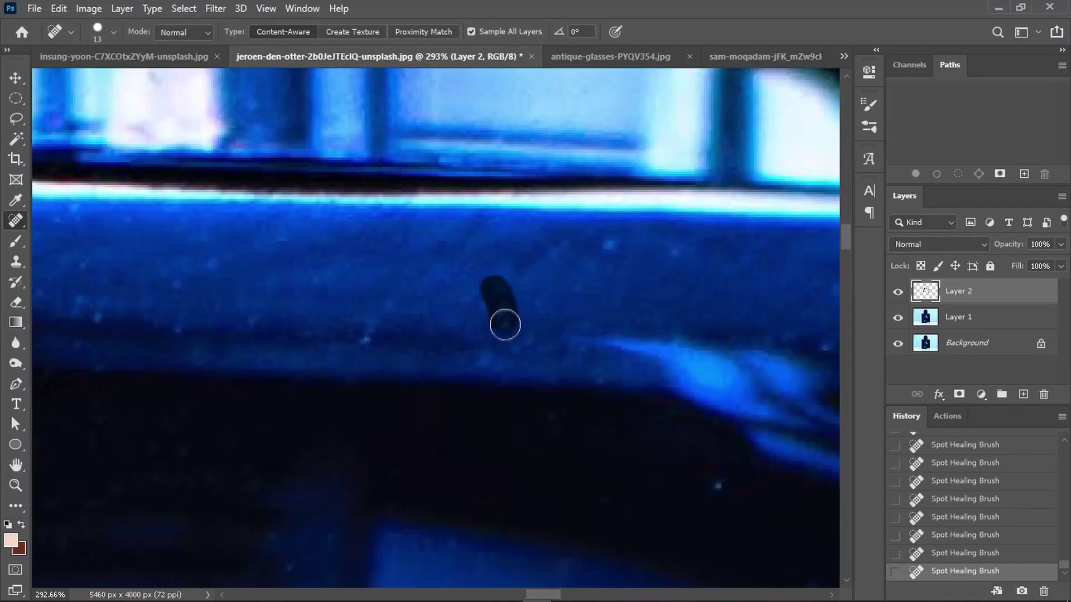
{"action": "scroll", "coordinate": [494, 337], "scroll_direction": "down", "scroll_amount": 3}
{"action": "scroll", "coordinate": [494, 337], "scroll_direction": "down", "scroll_amount": 2}
{"action": "scroll", "coordinate": [180, 399], "scroll_direction": "down", "scroll_amount": 3}
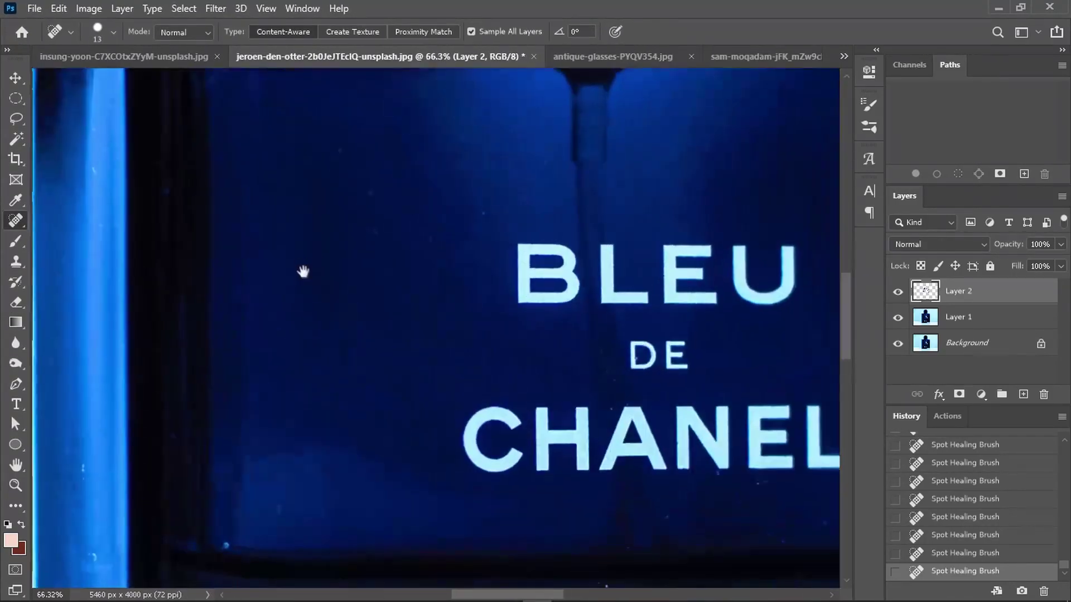
{"action": "scroll", "coordinate": [392, 344], "scroll_direction": "up", "scroll_amount": 1}
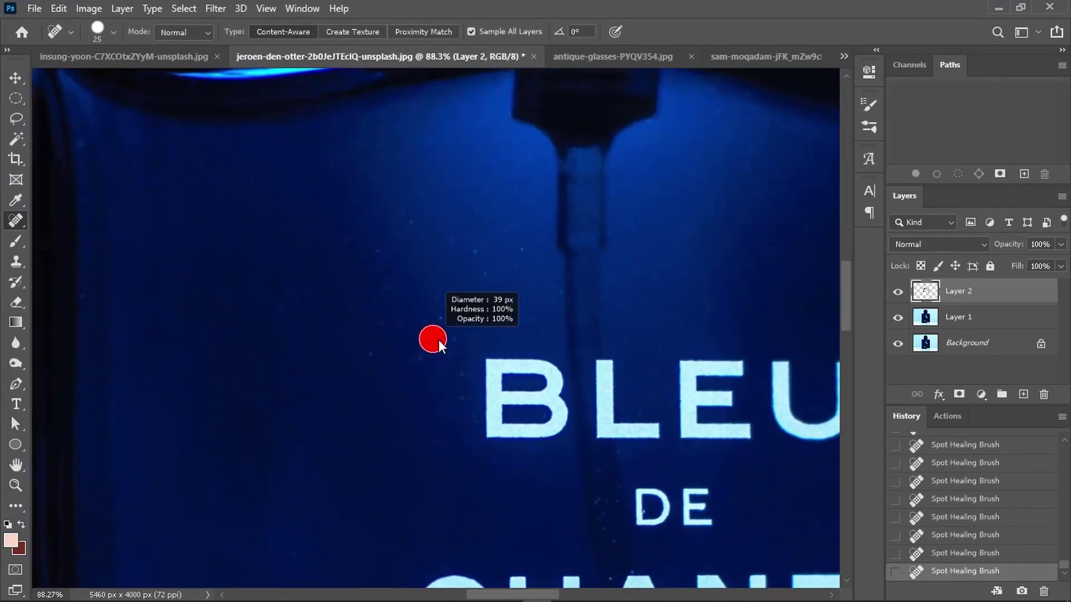
{"action": "left_click_drag", "start_coordinate": [430, 335], "coordinate": [384, 260]}
{"action": "scroll", "coordinate": [454, 318], "scroll_direction": "down", "scroll_amount": 2}
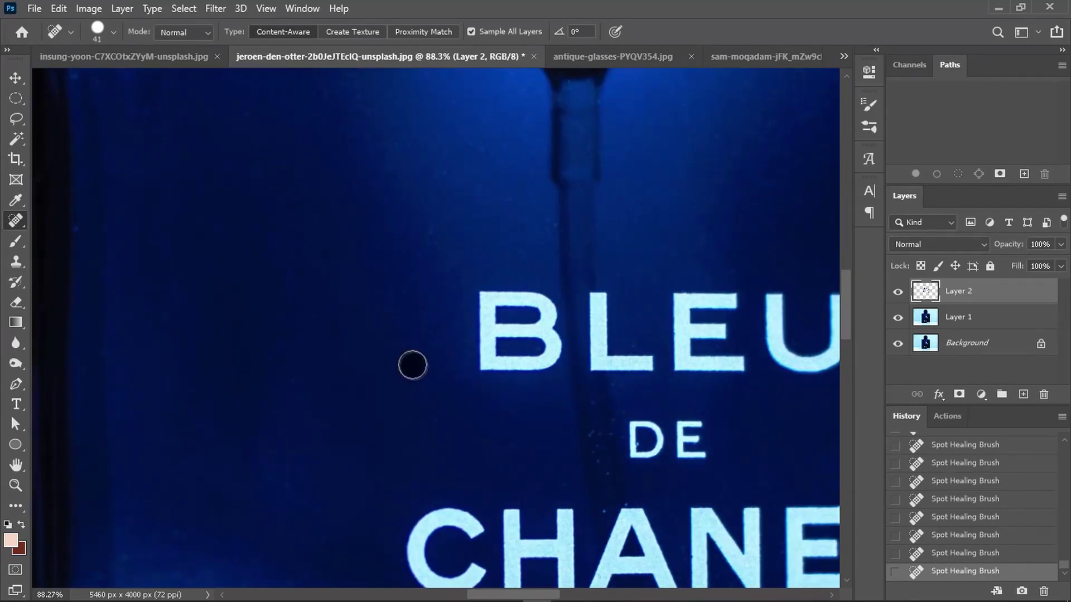
{"action": "scroll", "coordinate": [528, 334], "scroll_direction": "left", "scroll_amount": 3}
{"action": "scroll", "coordinate": [617, 353], "scroll_direction": "down", "scroll_amount": 1}
{"action": "scroll", "coordinate": [425, 254], "scroll_direction": "up", "scroll_amount": 2}
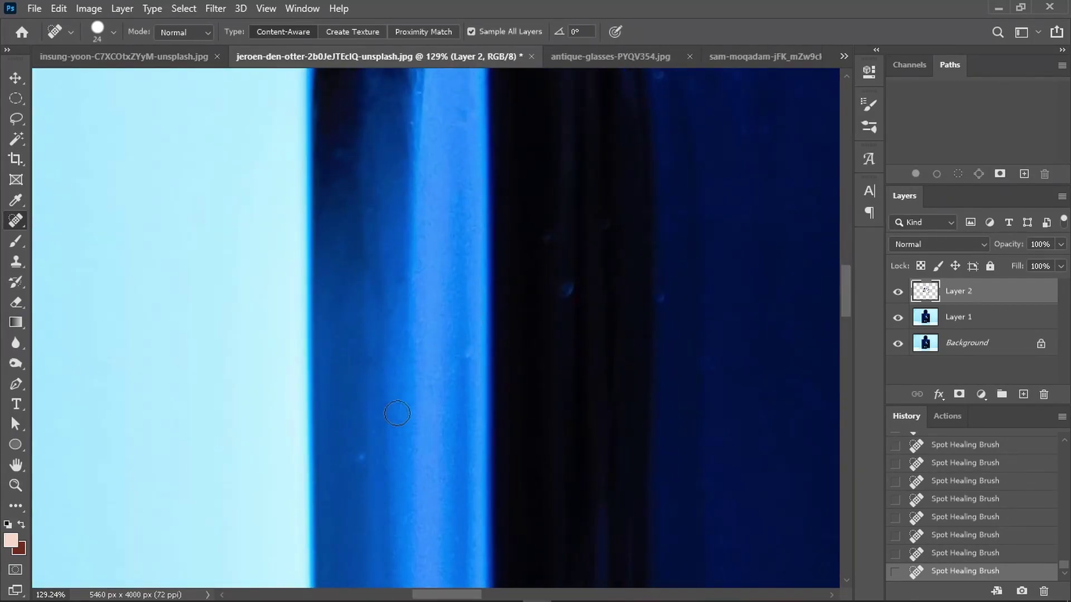
{"action": "scroll", "coordinate": [397, 414], "scroll_direction": "down", "scroll_amount": 1}
{"action": "scroll", "coordinate": [442, 256], "scroll_direction": "down", "scroll_amount": 2}
{"action": "scroll", "coordinate": [539, 240], "scroll_direction": "up", "scroll_amount": 1}
{"action": "scroll", "coordinate": [629, 313], "scroll_direction": "up", "scroll_amount": 2}
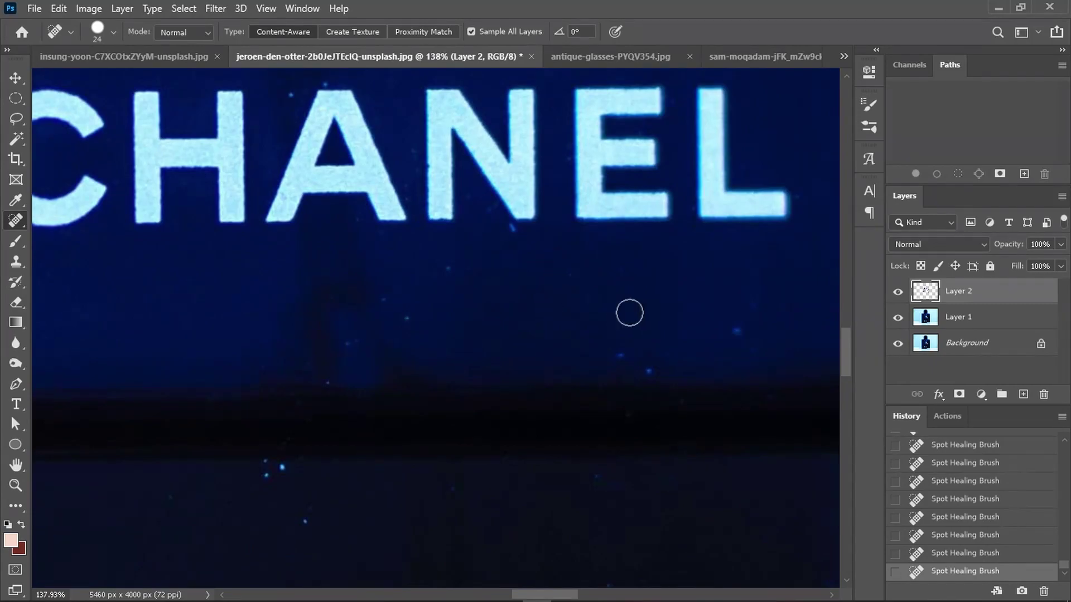
{"action": "scroll", "coordinate": [503, 238], "scroll_direction": "up", "scroll_amount": 1}
{"action": "scroll", "coordinate": [681, 215], "scroll_direction": "down", "scroll_amount": 2}
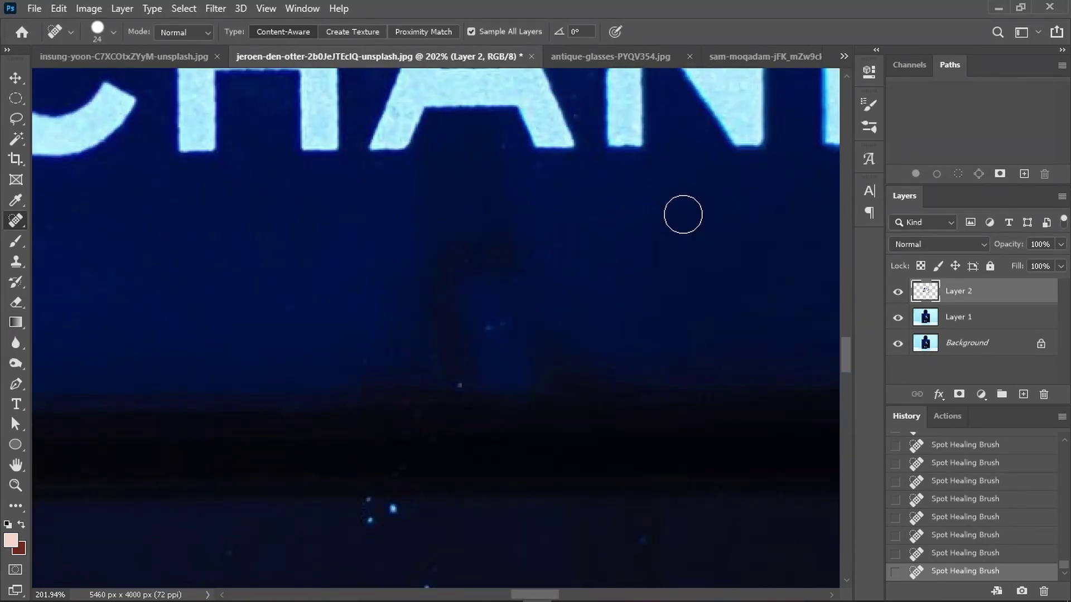
{"action": "scroll", "coordinate": [528, 287], "scroll_direction": "down", "scroll_amount": 2}
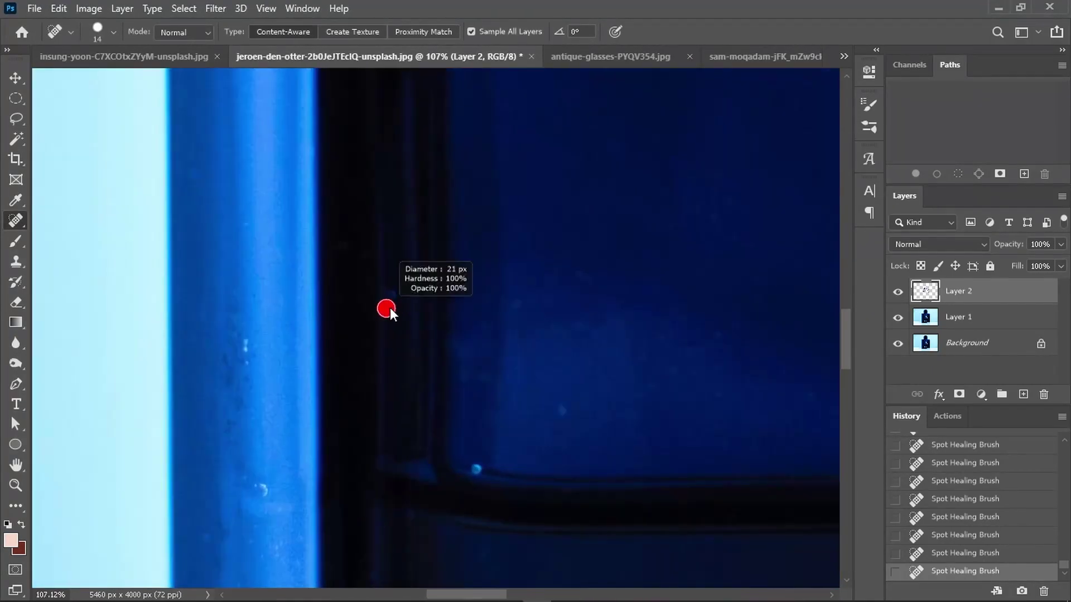
{"action": "scroll", "coordinate": [391, 308], "scroll_direction": "up", "scroll_amount": 1}
{"action": "scroll", "coordinate": [508, 244], "scroll_direction": "up", "scroll_amount": 1}
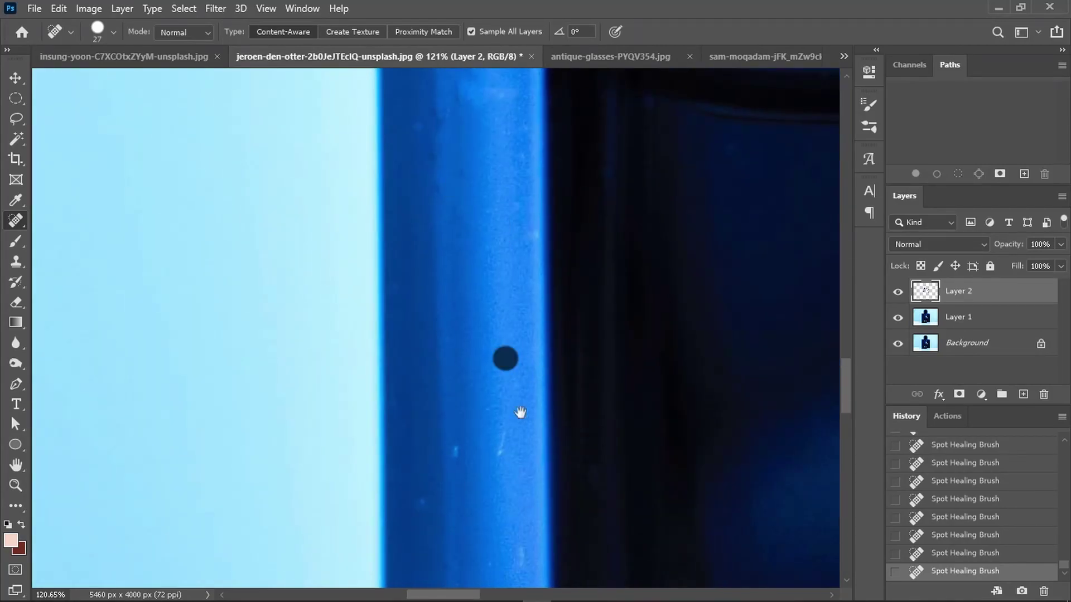
{"action": "scroll", "coordinate": [502, 359], "scroll_direction": "down", "scroll_amount": 2}
{"action": "scroll", "coordinate": [478, 345], "scroll_direction": "down", "scroll_amount": 2}
{"action": "scroll", "coordinate": [477, 346], "scroll_direction": "down", "scroll_amount": 3}
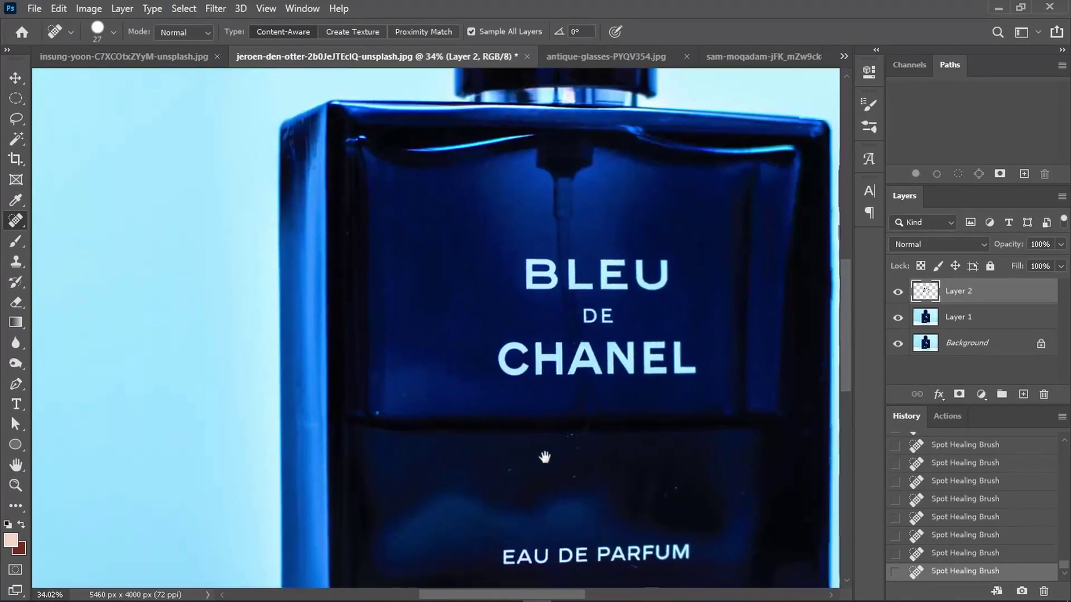
{"action": "scroll", "coordinate": [544, 450], "scroll_direction": "up", "scroll_amount": 1}
{"action": "scroll", "coordinate": [471, 352], "scroll_direction": "up", "scroll_amount": 2}
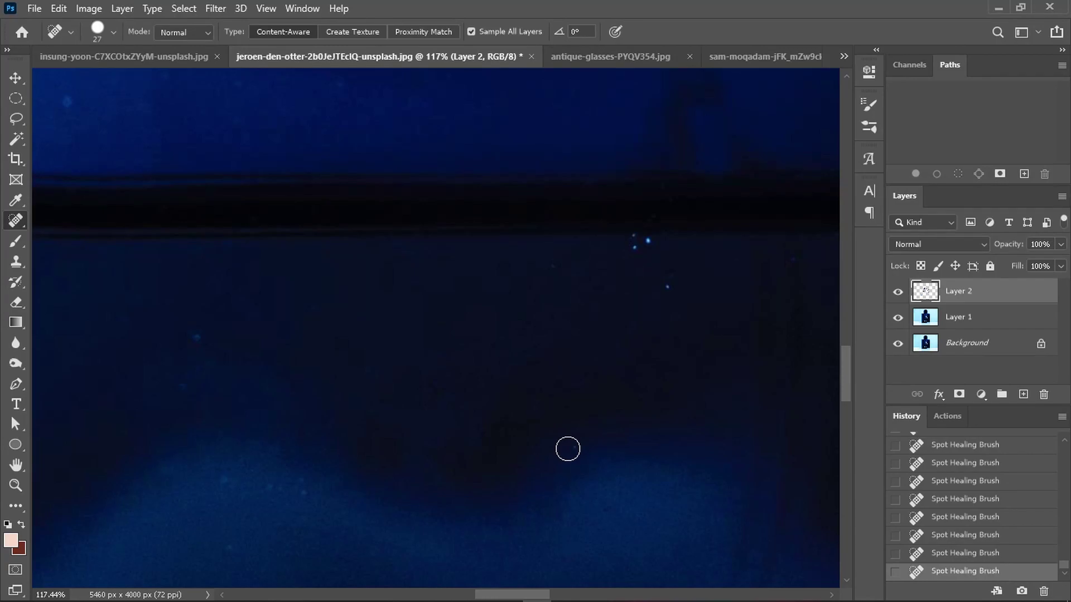
Step: Scan the left edge, CH letters, label and lower glass for dust with a larger spot
{"action": "left_click_drag", "start_coordinate": [636, 244], "coordinate": [689, 250]}
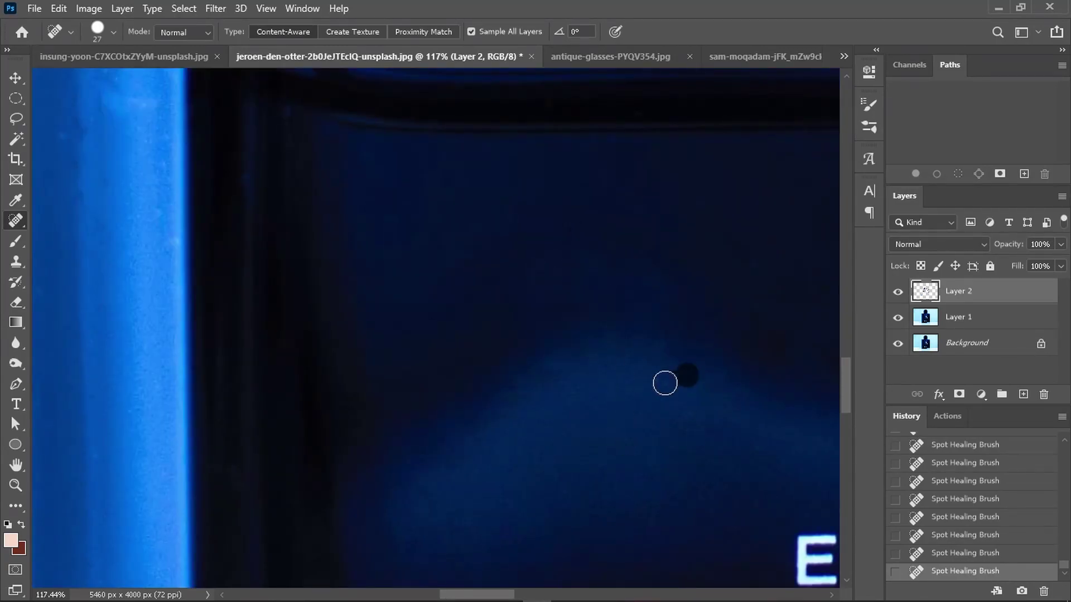
{"action": "scroll", "coordinate": [658, 243], "scroll_direction": "up", "scroll_amount": 2}
{"action": "scroll", "coordinate": [545, 211], "scroll_direction": "up", "scroll_amount": 2}
{"action": "scroll", "coordinate": [475, 343], "scroll_direction": "down", "scroll_amount": 2}
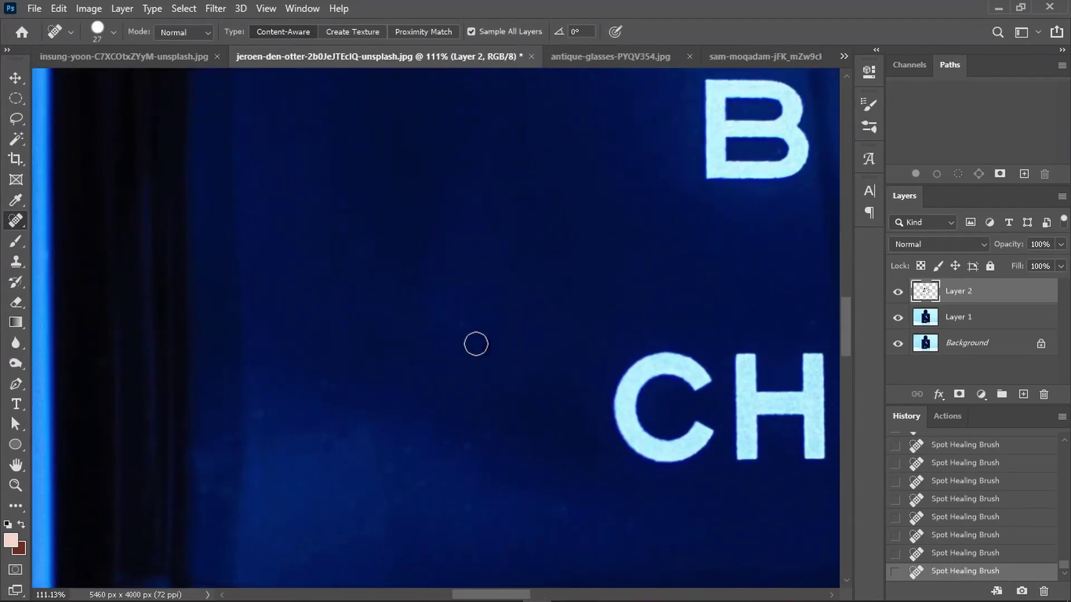
{"action": "left_click_drag", "start_coordinate": [492, 512], "coordinate": [503, 386]}
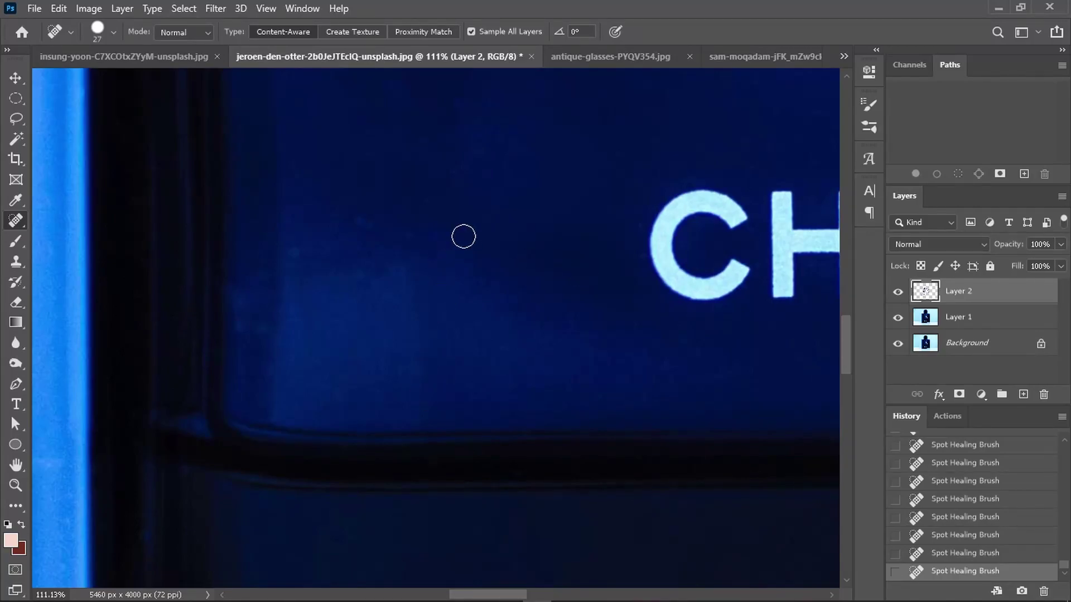
{"action": "left_click_drag", "start_coordinate": [464, 237], "coordinate": [531, 223]}
{"action": "scroll", "coordinate": [353, 311], "scroll_direction": "down", "scroll_amount": 2}
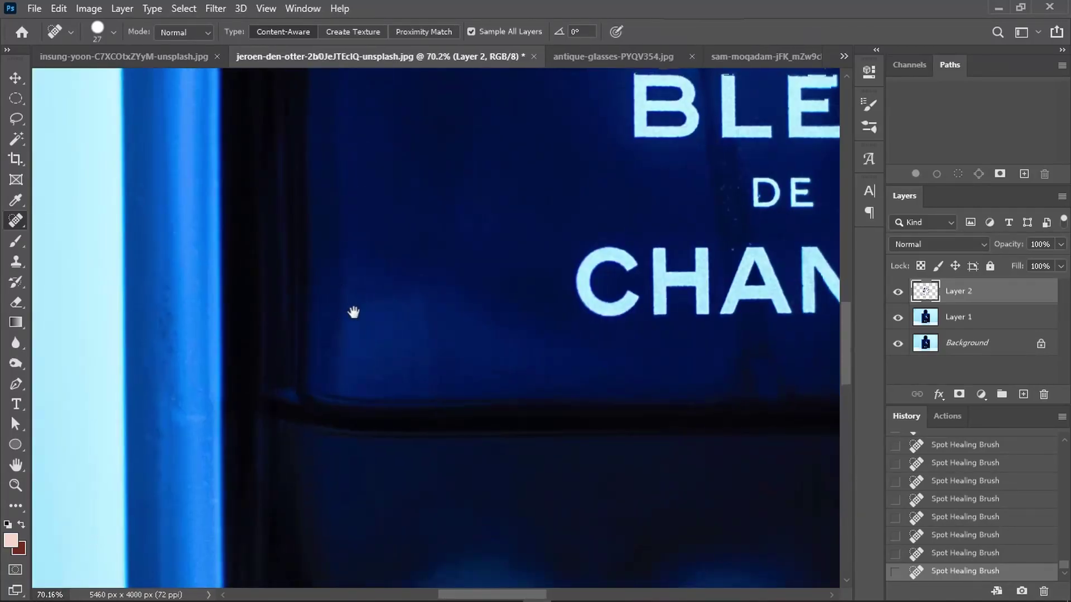
{"action": "scroll", "coordinate": [354, 313], "scroll_direction": "up", "scroll_amount": 1}
{"action": "scroll", "coordinate": [456, 271], "scroll_direction": "up", "scroll_amount": 1}
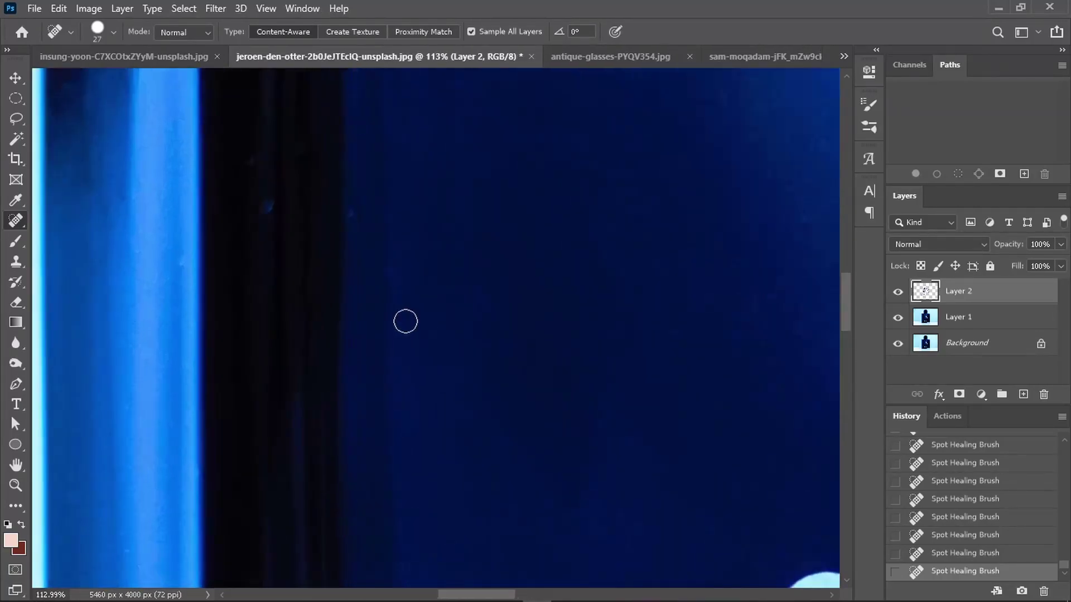
{"action": "scroll", "coordinate": [347, 286], "scroll_direction": "down", "scroll_amount": 1}
{"action": "scroll", "coordinate": [516, 304], "scroll_direction": "down", "scroll_amount": 3}
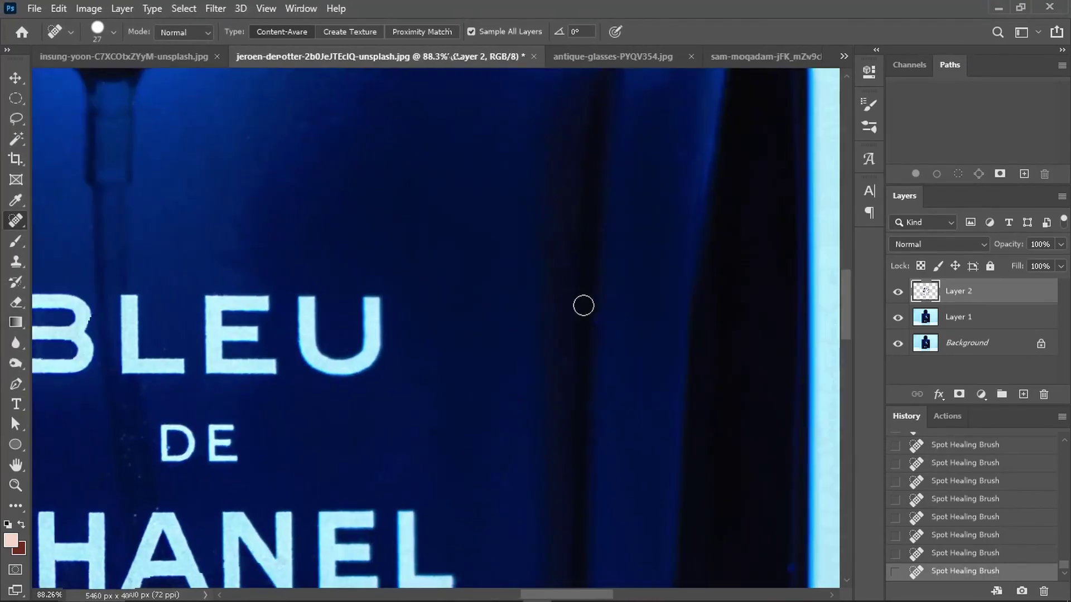
{"action": "scroll", "coordinate": [524, 223], "scroll_direction": "up", "scroll_amount": 1}
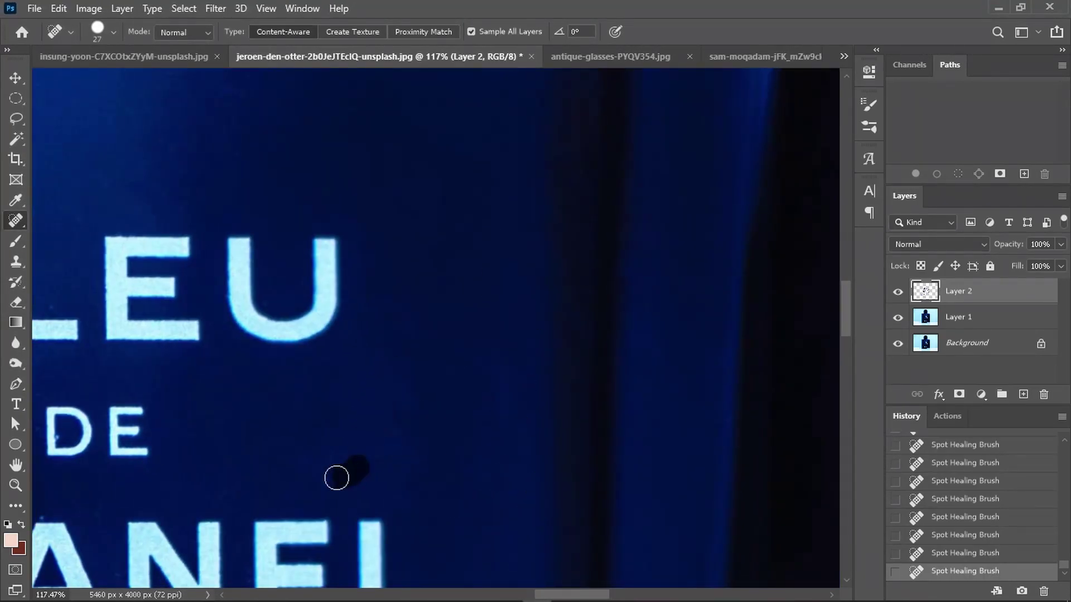
{"action": "scroll", "coordinate": [513, 291], "scroll_direction": "down", "scroll_amount": 4}
{"action": "scroll", "coordinate": [520, 284], "scroll_direction": "down", "scroll_amount": 3}
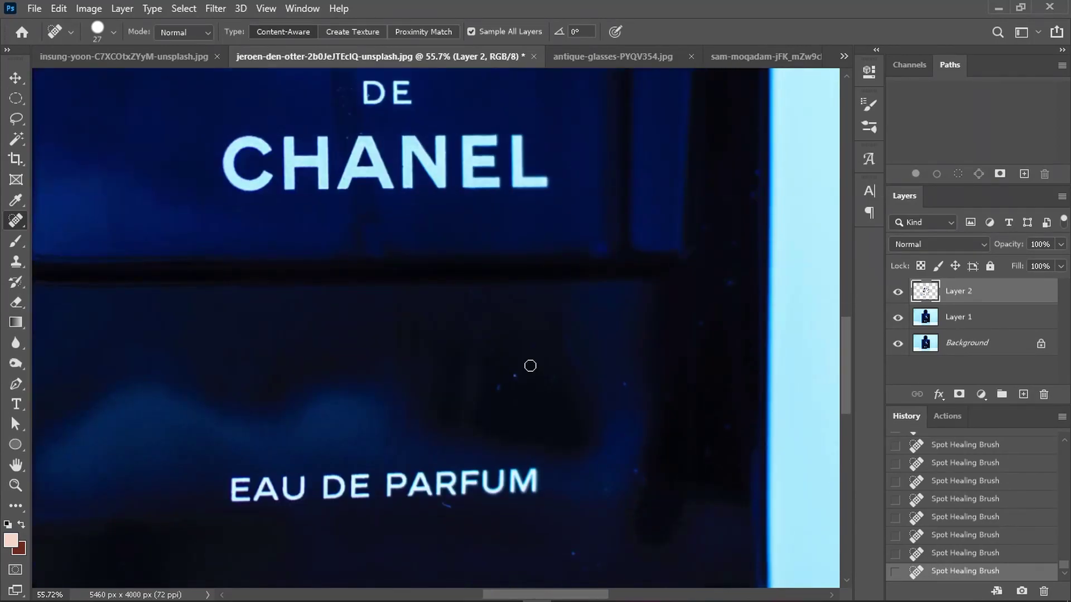
{"action": "scroll", "coordinate": [529, 363], "scroll_direction": "up", "scroll_amount": 3}
{"action": "left_click_drag", "start_coordinate": [433, 310], "coordinate": [460, 338]}
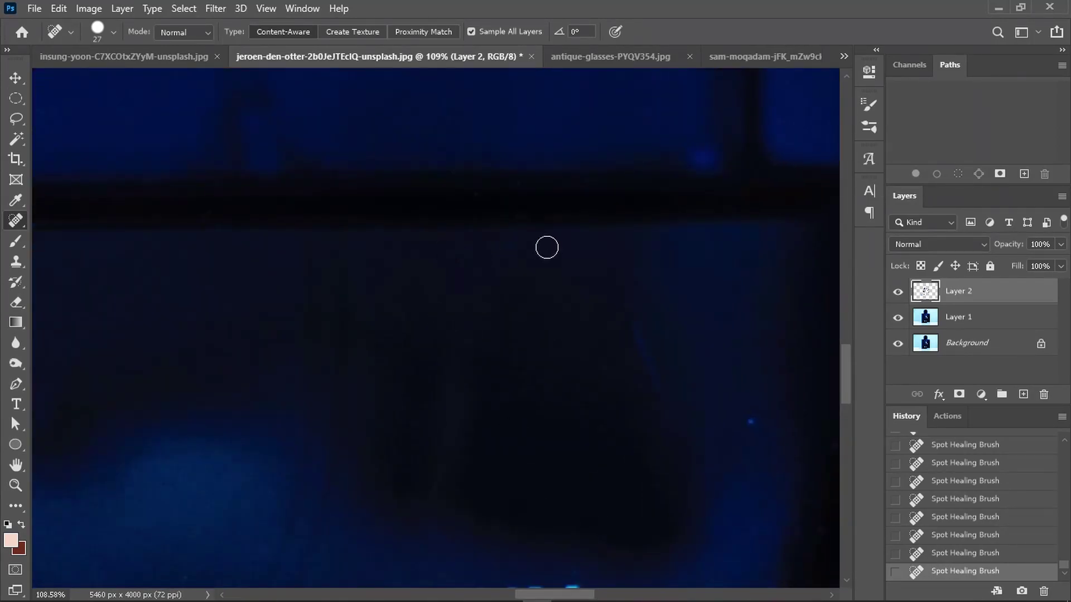
{"action": "scroll", "coordinate": [580, 242], "scroll_direction": "up", "scroll_amount": 2}
{"action": "scroll", "coordinate": [657, 349], "scroll_direction": "down", "scroll_amount": 3}
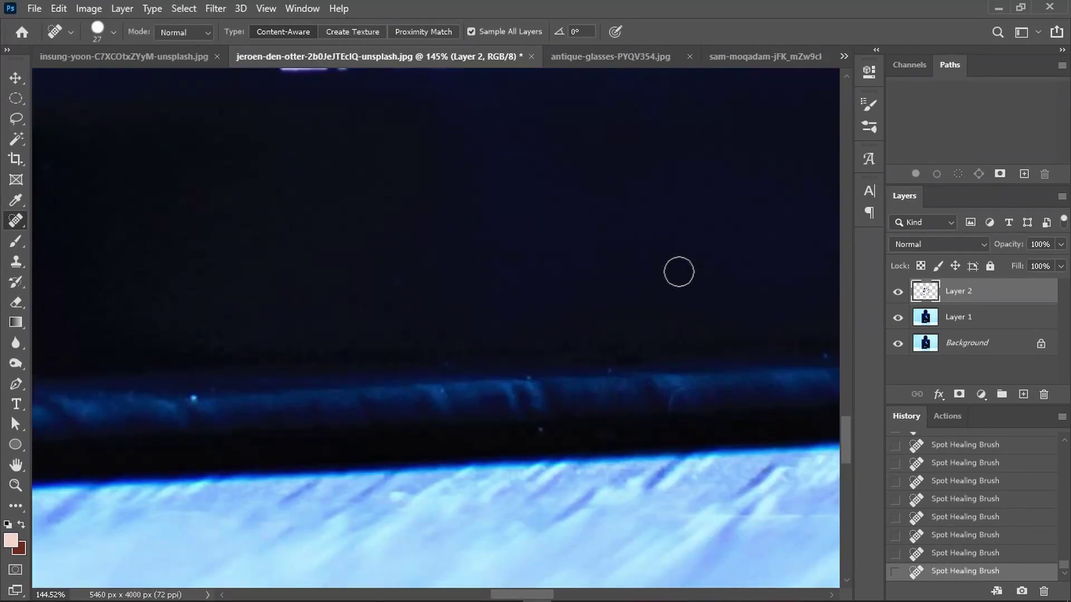
{"action": "scroll", "coordinate": [602, 234], "scroll_direction": "up", "scroll_amount": 2}
{"action": "scroll", "coordinate": [313, 340], "scroll_direction": "down", "scroll_amount": 1}
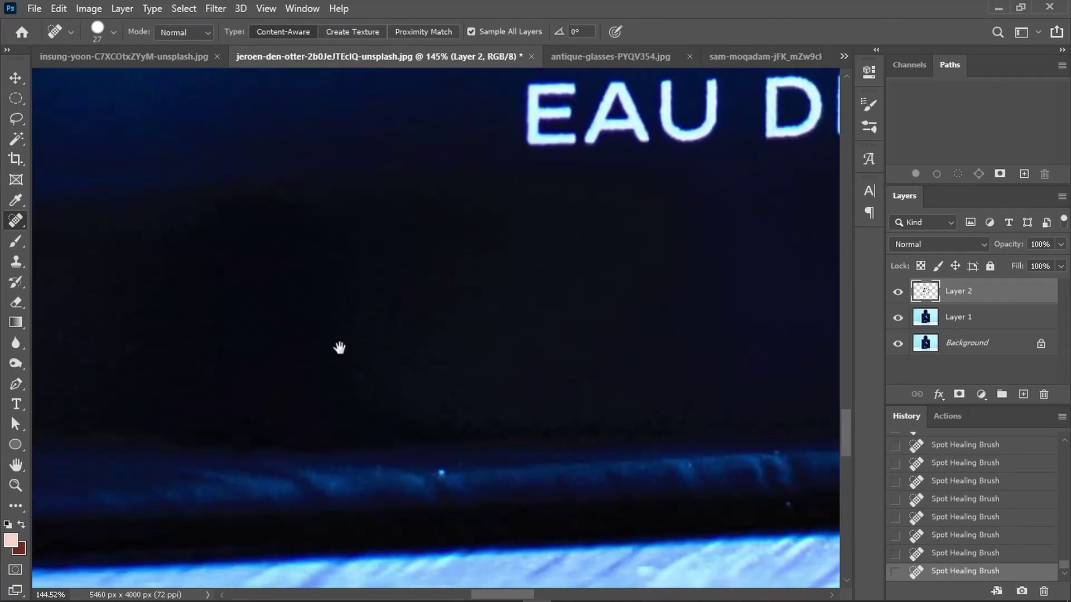
{"action": "scroll", "coordinate": [534, 339], "scroll_direction": "down", "scroll_amount": 3}
{"action": "scroll", "coordinate": [767, 369], "scroll_direction": "right", "scroll_amount": 3}
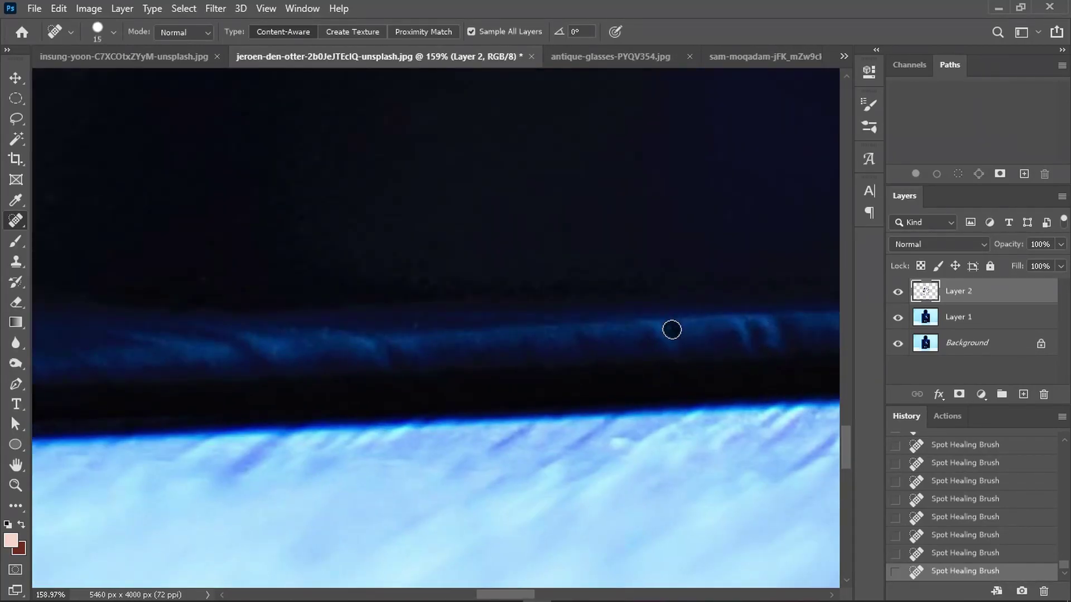
{"action": "scroll", "coordinate": [208, 444], "scroll_direction": "up", "scroll_amount": 2}
{"action": "scroll", "coordinate": [536, 388], "scroll_direction": "down", "scroll_amount": 2}
{"action": "key", "text": "]"}
{"action": "scroll", "coordinate": [514, 394], "scroll_direction": "up", "scroll_amount": 2}
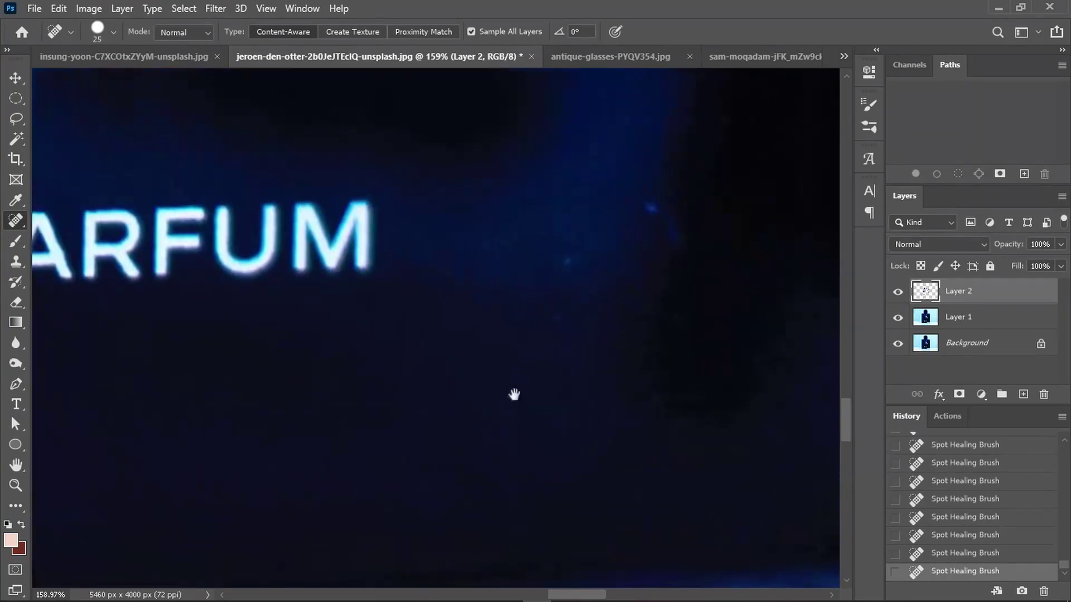
{"action": "scroll", "coordinate": [545, 359], "scroll_direction": "down", "scroll_amount": 3}
{"action": "scroll", "coordinate": [545, 359], "scroll_direction": "right", "scroll_amount": 3}
{"action": "scroll", "coordinate": [408, 385], "scroll_direction": "down", "scroll_amount": 3}
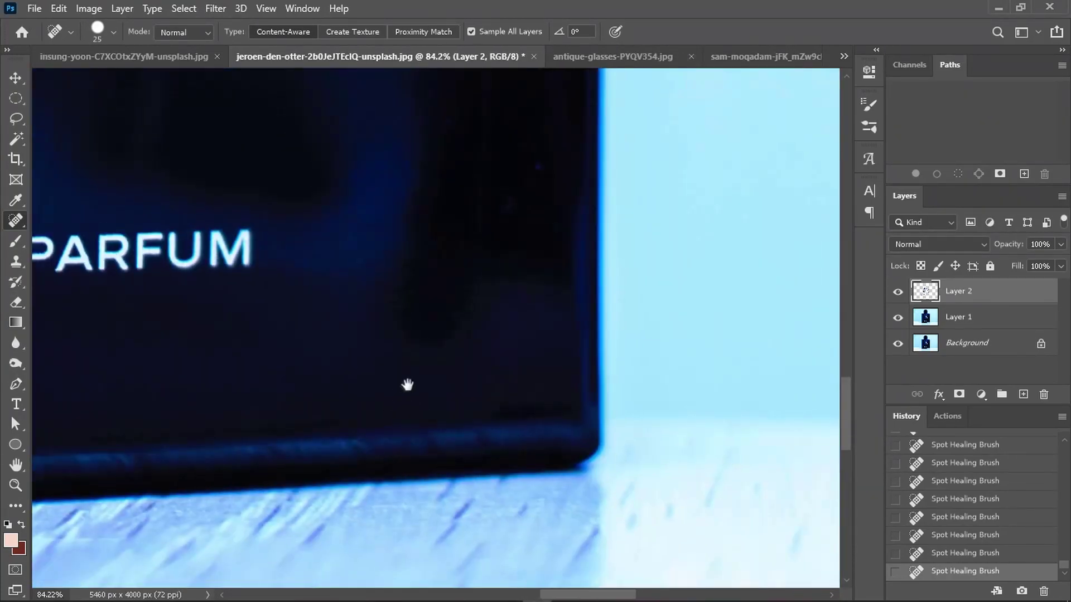
{"action": "scroll", "coordinate": [408, 385], "scroll_direction": "up", "scroll_amount": 2}
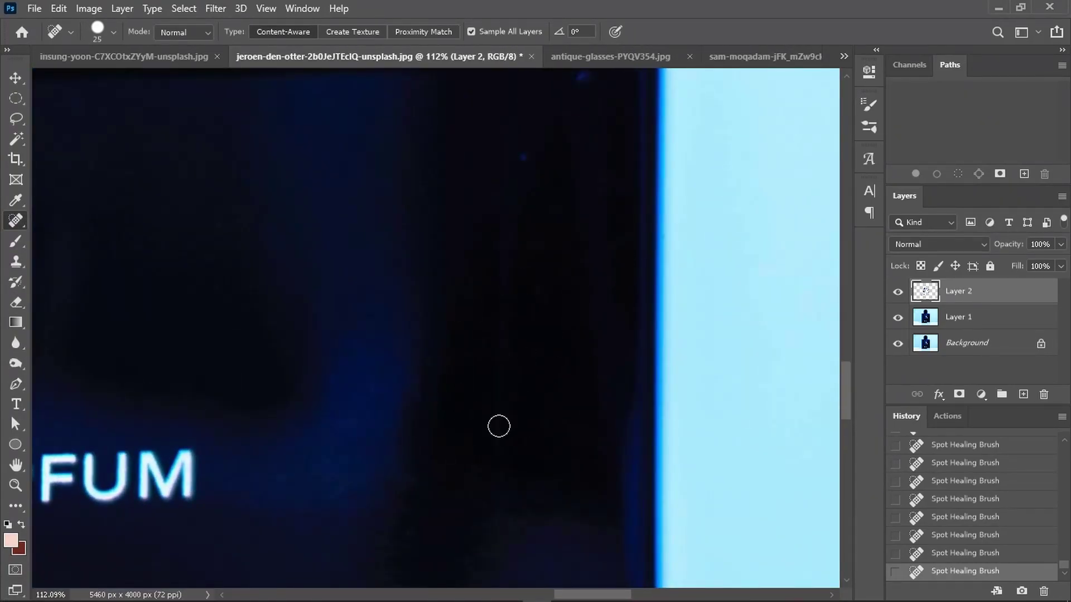
{"action": "scroll", "coordinate": [499, 427], "scroll_direction": "up", "scroll_amount": 2}
{"action": "scroll", "coordinate": [595, 302], "scroll_direction": "up", "scroll_amount": 2}
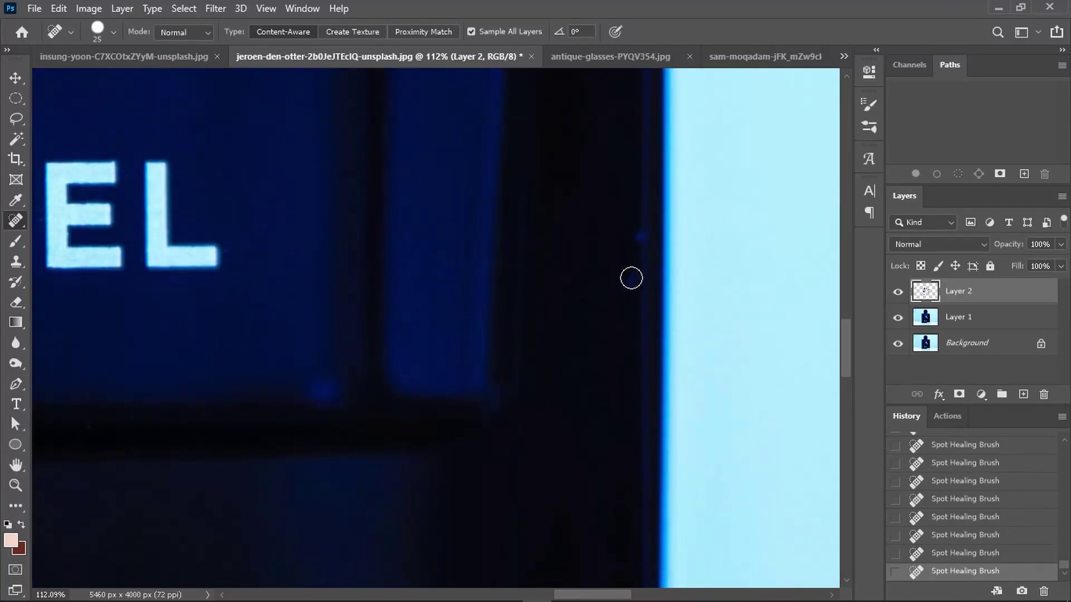
{"action": "scroll", "coordinate": [631, 278], "scroll_direction": "up", "scroll_amount": 1}
{"action": "scroll", "coordinate": [534, 336], "scroll_direction": "left", "scroll_amount": 3}
{"action": "scroll", "coordinate": [522, 321], "scroll_direction": "down", "scroll_amount": 1}
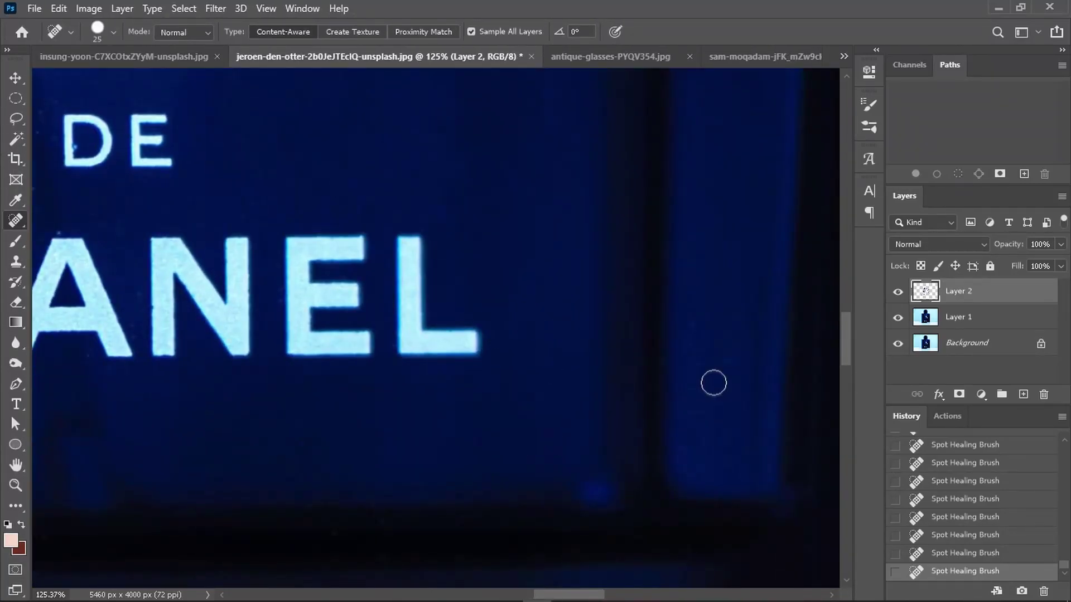
{"action": "scroll", "coordinate": [714, 383], "scroll_direction": "down", "scroll_amount": 2}
{"action": "scroll", "coordinate": [555, 411], "scroll_direction": "down", "scroll_amount": 1}
{"action": "scroll", "coordinate": [578, 313], "scroll_direction": "left", "scroll_amount": 3}
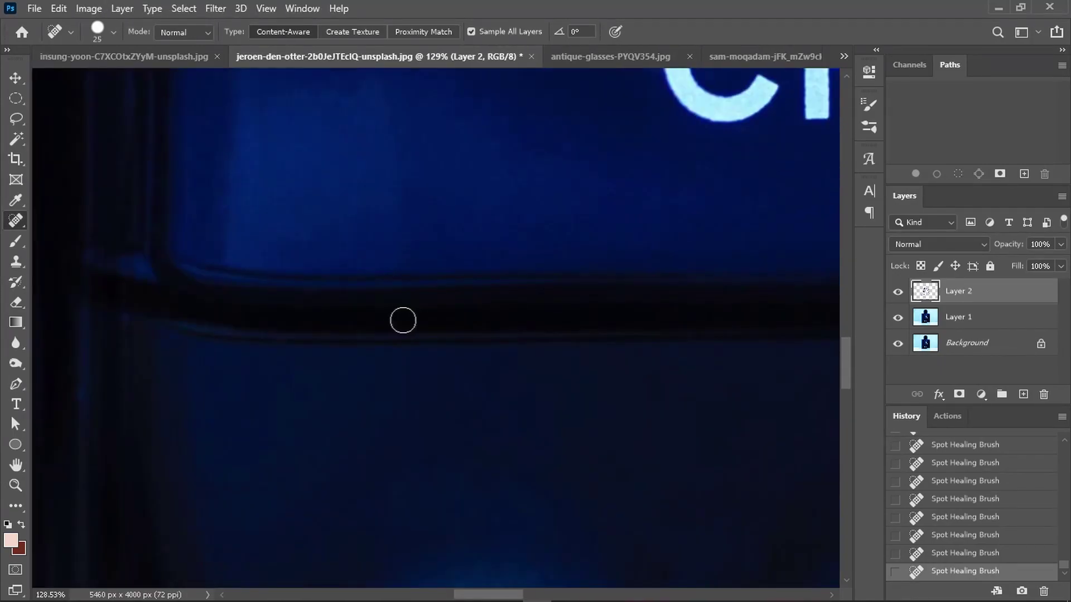
{"action": "scroll", "coordinate": [402, 321], "scroll_direction": "down", "scroll_amount": 4}
{"action": "scroll", "coordinate": [561, 284], "scroll_direction": "up", "scroll_amount": 4}
{"action": "scroll", "coordinate": [519, 363], "scroll_direction": "down", "scroll_amount": 2}
{"action": "scroll", "coordinate": [485, 428], "scroll_direction": "up", "scroll_amount": 4}
Step: Spot-heal tiny specks along the shoulders and edges, shrinking the spot to about 10 px
{"action": "key", "text": "bracketleft"}
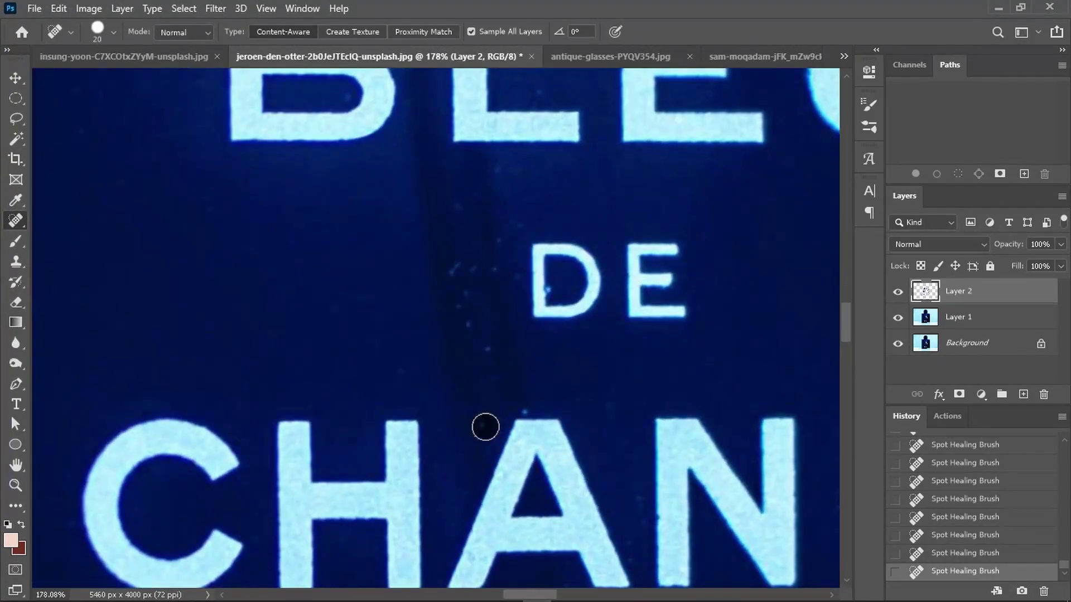
{"action": "scroll", "coordinate": [544, 402], "scroll_direction": "down", "scroll_amount": 2}
{"action": "scroll", "coordinate": [595, 419], "scroll_direction": "up", "scroll_amount": 1}
{"action": "scroll", "coordinate": [519, 368], "scroll_direction": "up", "scroll_amount": 3}
{"action": "scroll", "coordinate": [452, 327], "scroll_direction": "down", "scroll_amount": 4}
{"action": "right_click", "coordinate": [480, 384], "text": "alt"}
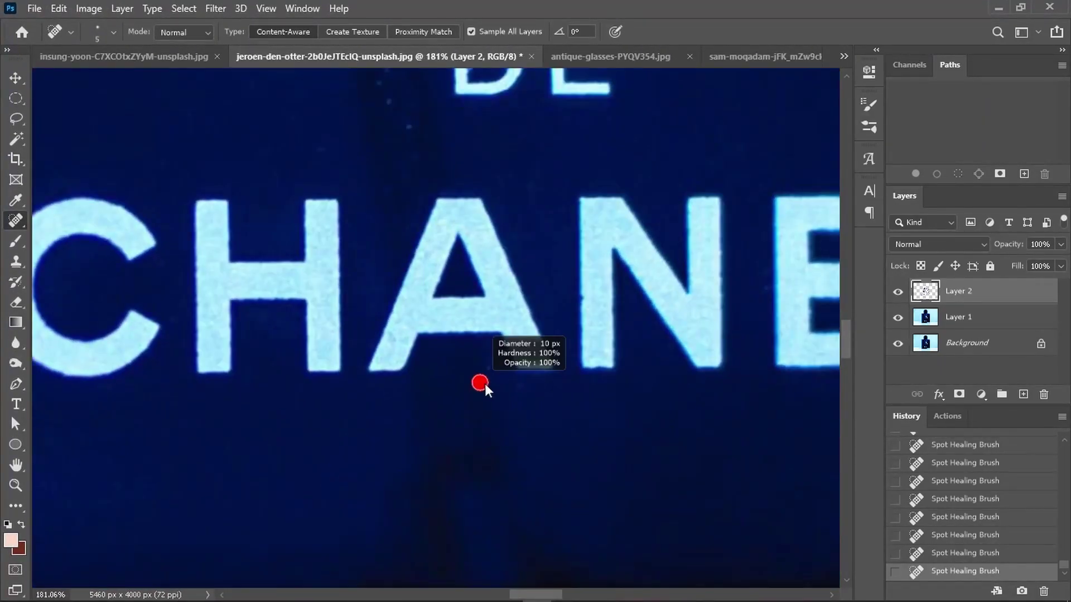
{"action": "scroll", "coordinate": [502, 373], "scroll_direction": "up", "scroll_amount": 2}
{"action": "scroll", "coordinate": [493, 343], "scroll_direction": "up", "scroll_amount": 2}
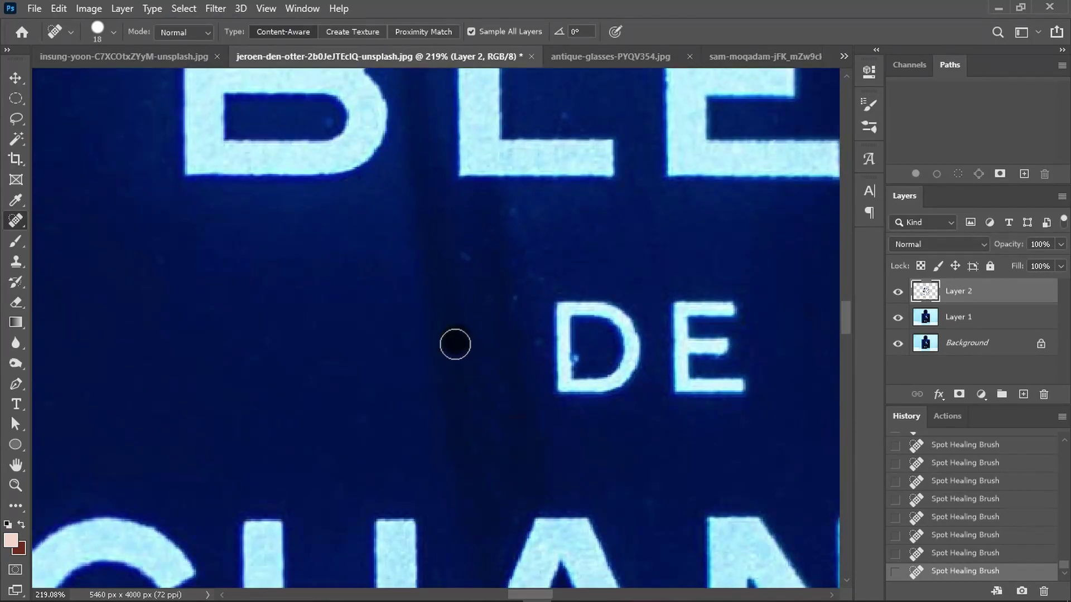
{"action": "scroll", "coordinate": [493, 352], "scroll_direction": "up", "scroll_amount": 2}
{"action": "right_click", "coordinate": [582, 423], "text": "alt"}
{"action": "scroll", "coordinate": [512, 428], "scroll_direction": "up", "scroll_amount": 2}
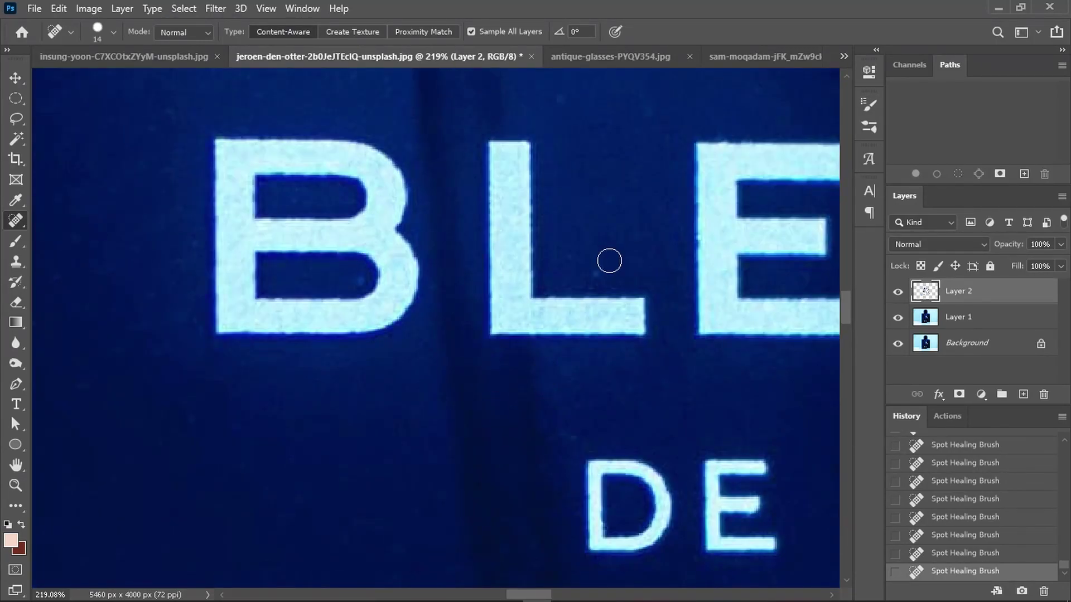
{"action": "scroll", "coordinate": [493, 288], "scroll_direction": "left", "scroll_amount": 3}
{"action": "scroll", "coordinate": [499, 352], "scroll_direction": "down", "scroll_amount": 4}
{"action": "scroll", "coordinate": [437, 327], "scroll_direction": "up", "scroll_amount": 1}
{"action": "right_click", "coordinate": [438, 327], "text": "alt"}
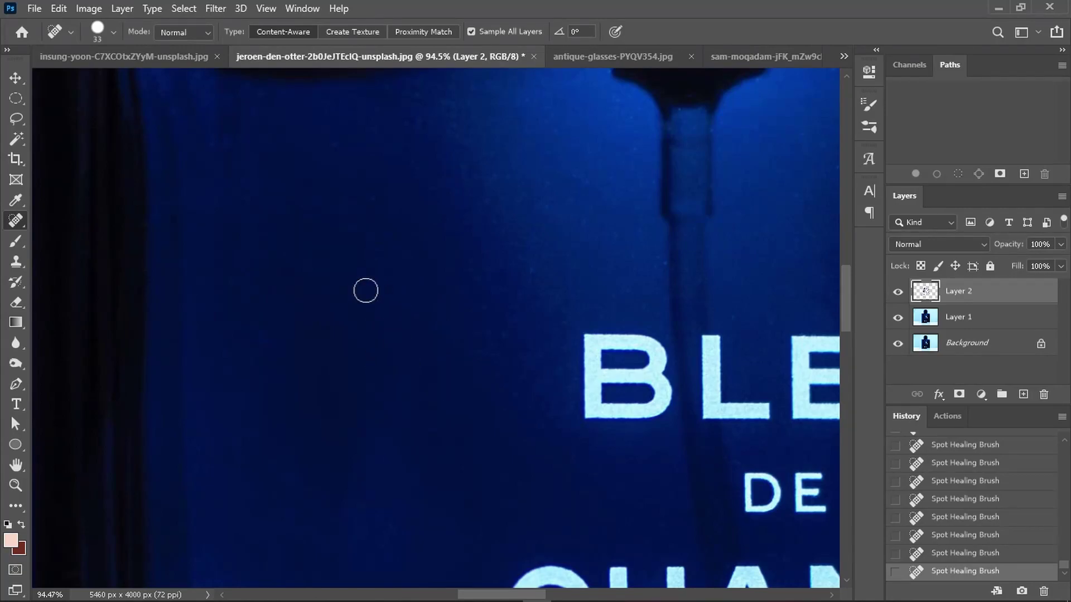
{"action": "scroll", "coordinate": [365, 290], "scroll_direction": "left", "scroll_amount": 3}
{"action": "scroll", "coordinate": [403, 352], "scroll_direction": "up", "scroll_amount": 2}
{"action": "scroll", "coordinate": [435, 409], "scroll_direction": "right", "scroll_amount": 5}
{"action": "scroll", "coordinate": [405, 294], "scroll_direction": "up", "scroll_amount": 2}
{"action": "scroll", "coordinate": [410, 431], "scroll_direction": "down", "scroll_amount": 2}
{"action": "scroll", "coordinate": [411, 432], "scroll_direction": "right", "scroll_amount": 2}
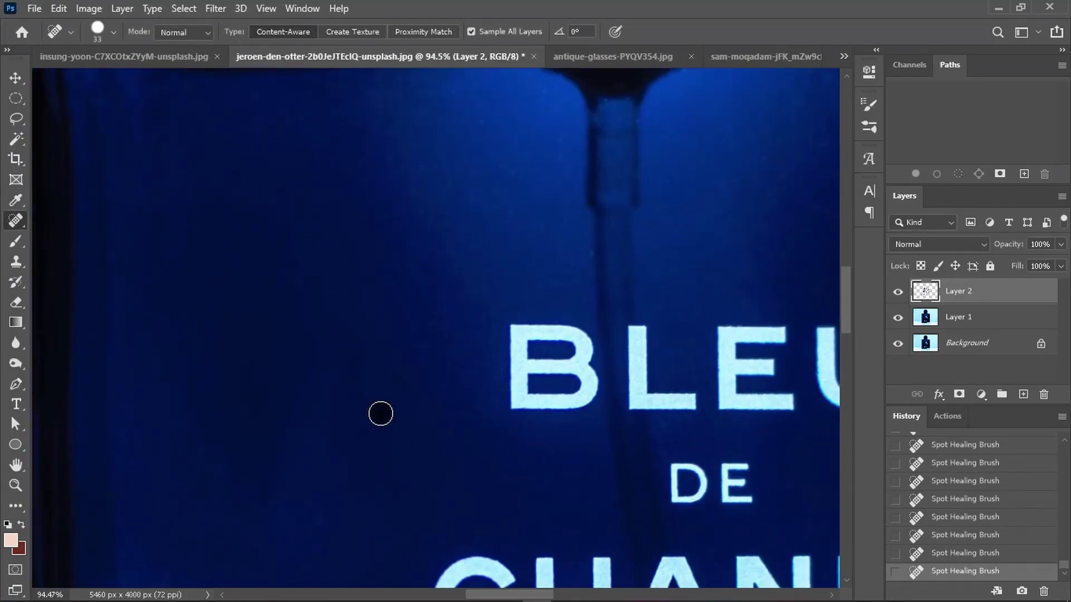
{"action": "scroll", "coordinate": [543, 368], "scroll_direction": "up", "scroll_amount": 3}
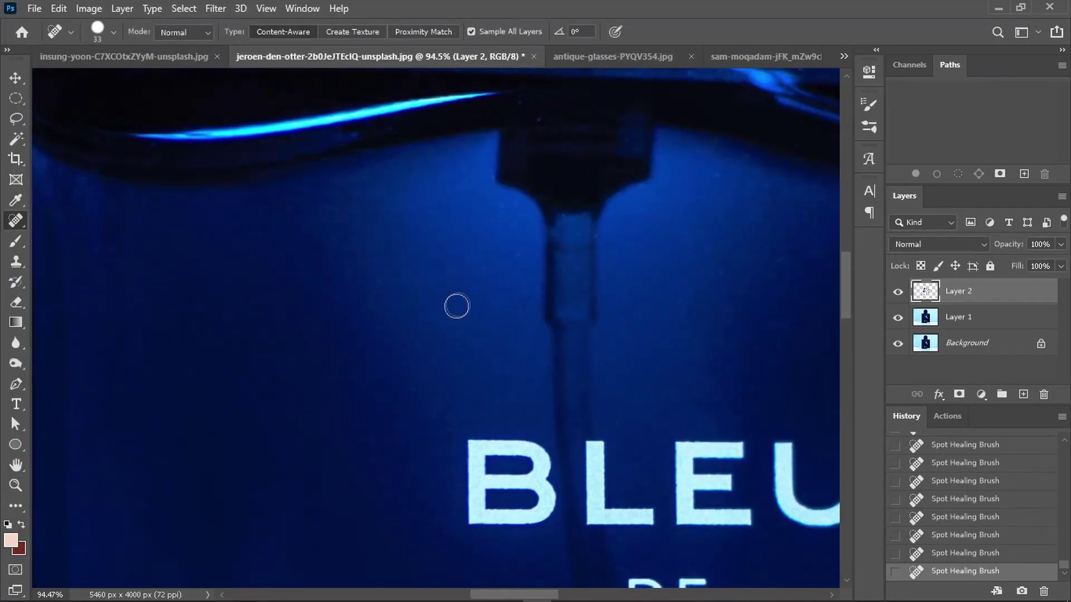
{"action": "scroll", "coordinate": [495, 212], "scroll_direction": "down", "scroll_amount": 1}
{"action": "scroll", "coordinate": [521, 367], "scroll_direction": "right", "scroll_amount": 4}
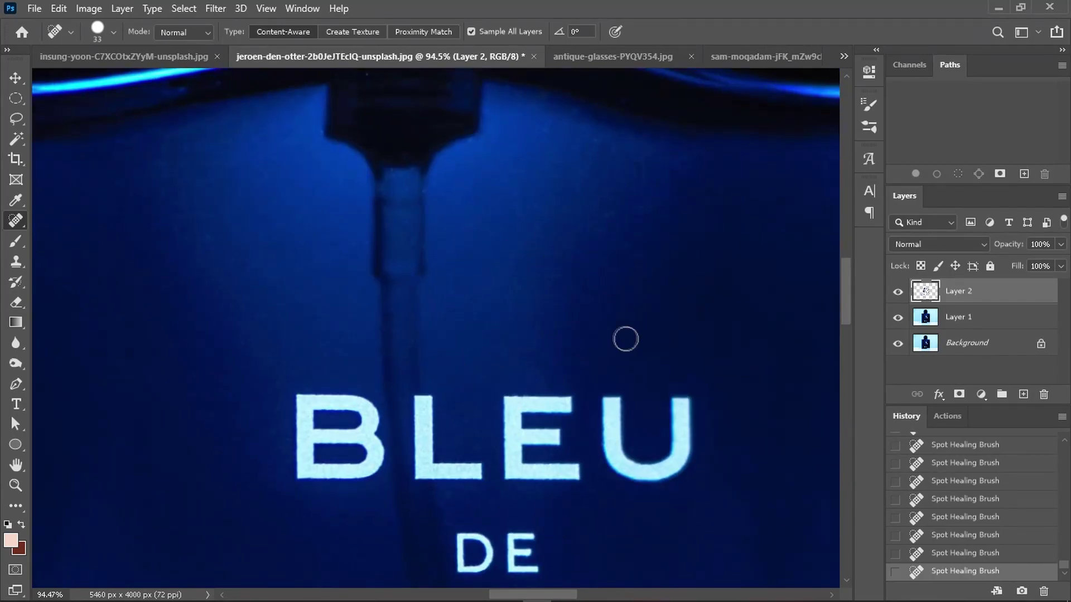
{"action": "scroll", "coordinate": [627, 339], "scroll_direction": "up", "scroll_amount": 2}
{"action": "scroll", "coordinate": [392, 223], "scroll_direction": "up", "scroll_amount": 2}
{"action": "key", "text": "bracketright"}
{"action": "scroll", "coordinate": [406, 265], "scroll_direction": "up", "scroll_amount": 2}
{"action": "scroll", "coordinate": [488, 323], "scroll_direction": "up", "scroll_amount": 2}
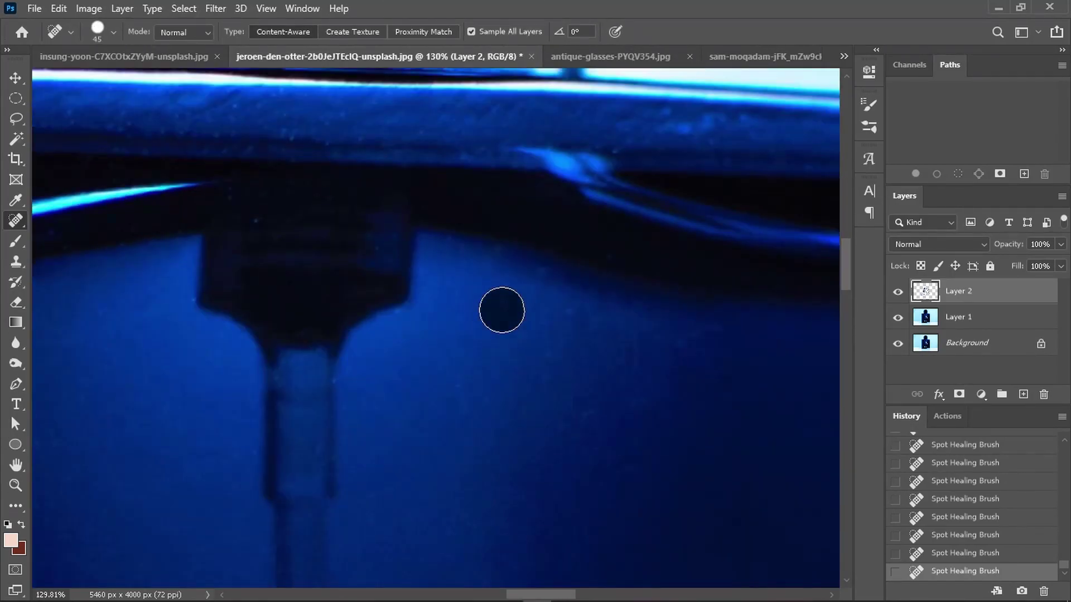
{"action": "key", "text": "bracketleft"}
{"action": "key", "text": "bracketleft"}
{"action": "scroll", "coordinate": [430, 452], "scroll_direction": "right", "scroll_amount": 2}
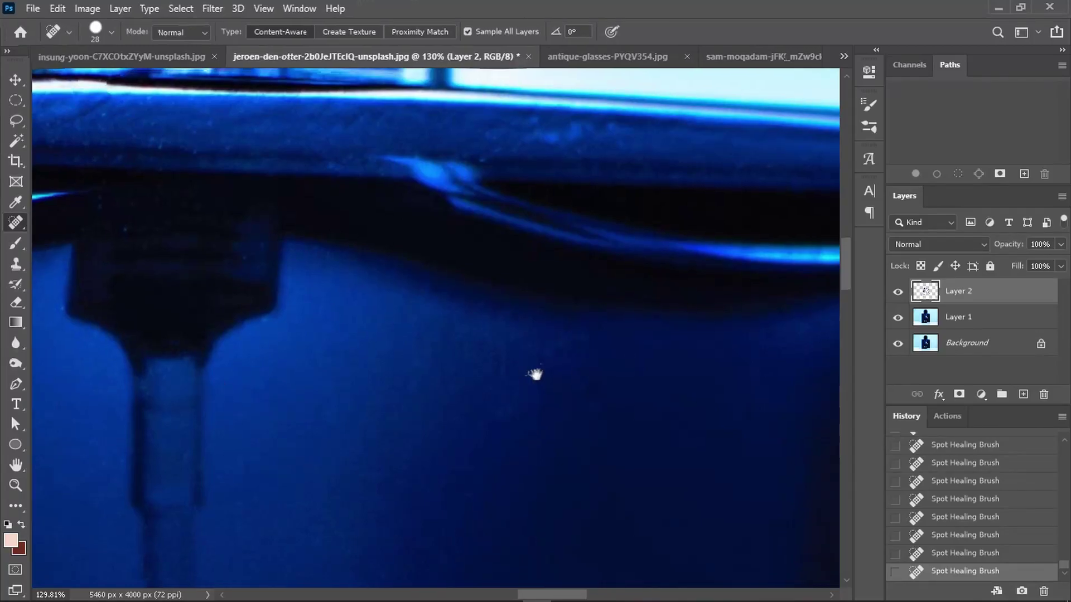
{"action": "scroll", "coordinate": [430, 304], "scroll_direction": "left", "scroll_amount": 4}
{"action": "scroll", "coordinate": [430, 304], "scroll_direction": "up", "scroll_amount": 2}
{"action": "scroll", "coordinate": [628, 279], "scroll_direction": "up", "scroll_amount": 1}
{"action": "key", "text": "bracketleft"}
{"action": "key", "text": "bracketleft"}
{"action": "scroll", "coordinate": [514, 234], "scroll_direction": "up", "scroll_amount": 2}
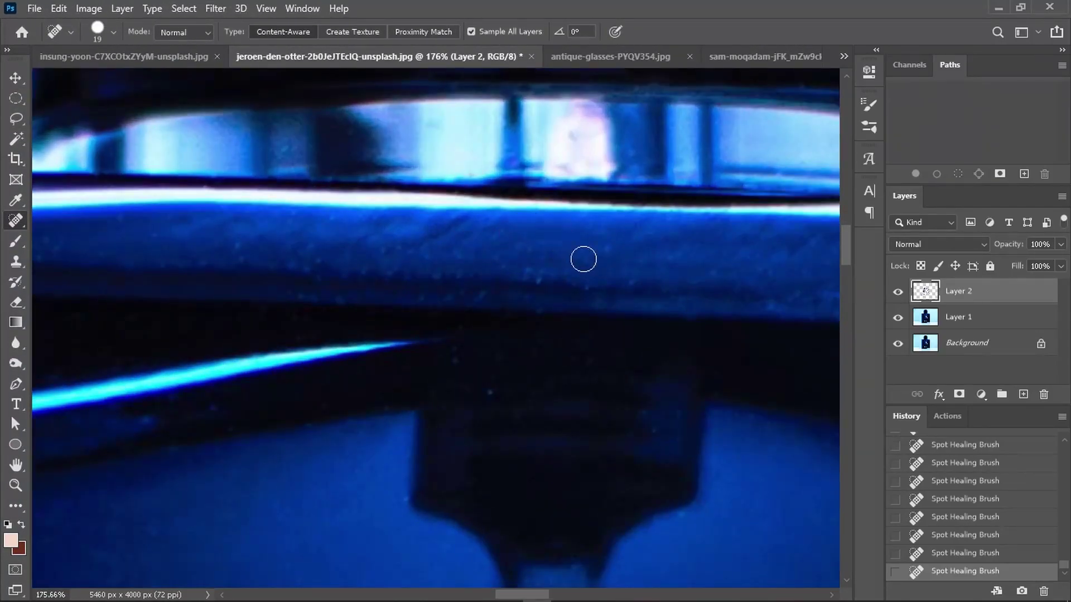
{"action": "scroll", "coordinate": [584, 260], "scroll_direction": "left", "scroll_amount": 1}
{"action": "scroll", "coordinate": [586, 242], "scroll_direction": "left", "scroll_amount": 1}
{"action": "scroll", "coordinate": [688, 248], "scroll_direction": "left", "scroll_amount": 1}
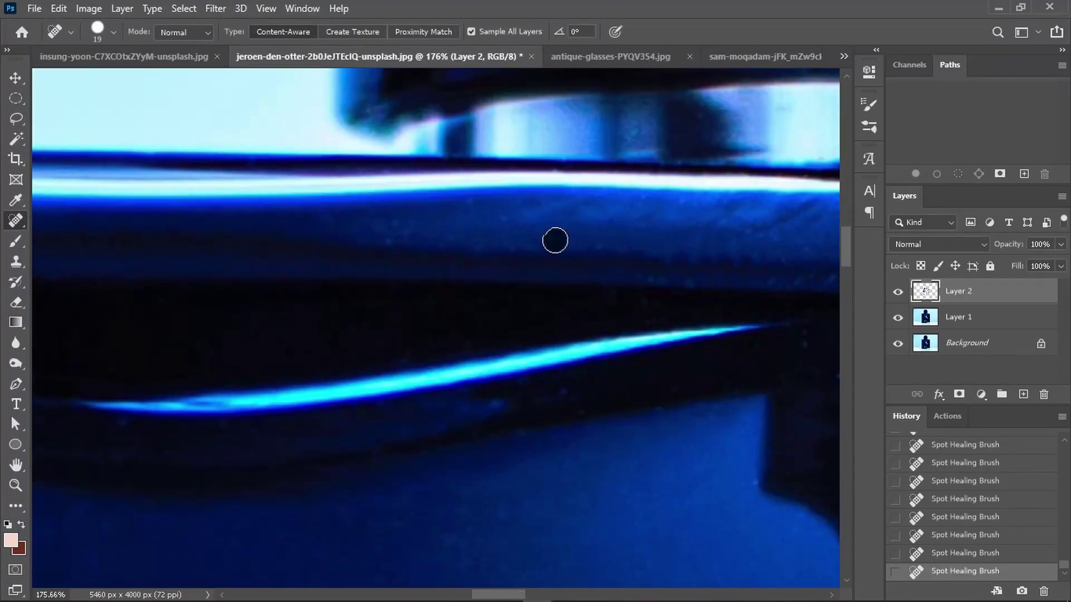
{"action": "scroll", "coordinate": [544, 246], "scroll_direction": "down", "scroll_amount": 5}
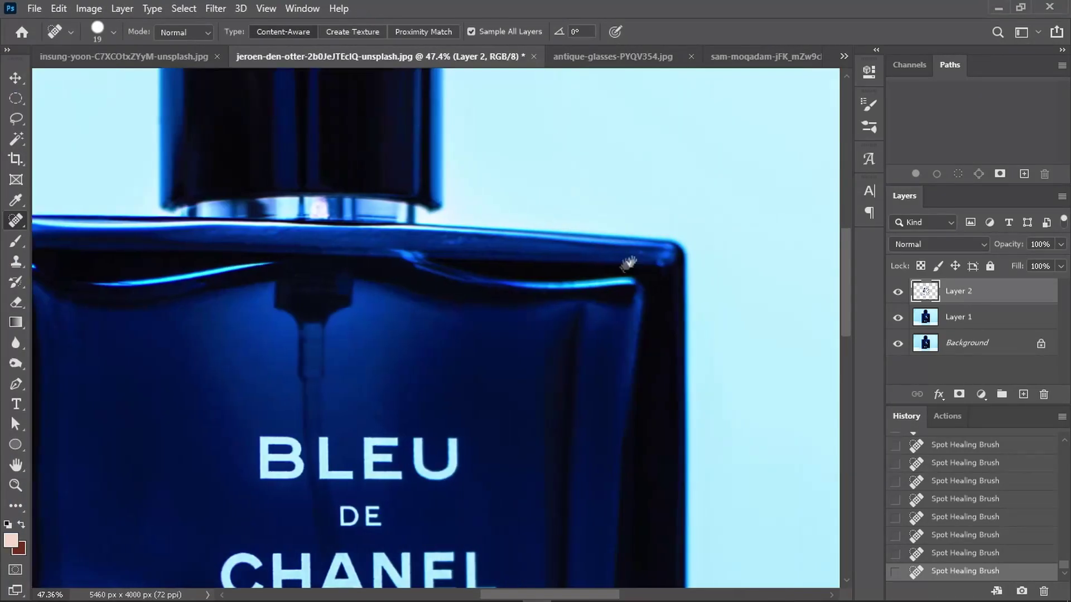
{"action": "scroll", "coordinate": [526, 261], "scroll_direction": "up", "scroll_amount": 5}
{"action": "scroll", "coordinate": [636, 326], "scroll_direction": "down", "scroll_amount": 5}
{"action": "scroll", "coordinate": [469, 251], "scroll_direction": "up", "scroll_amount": 6}
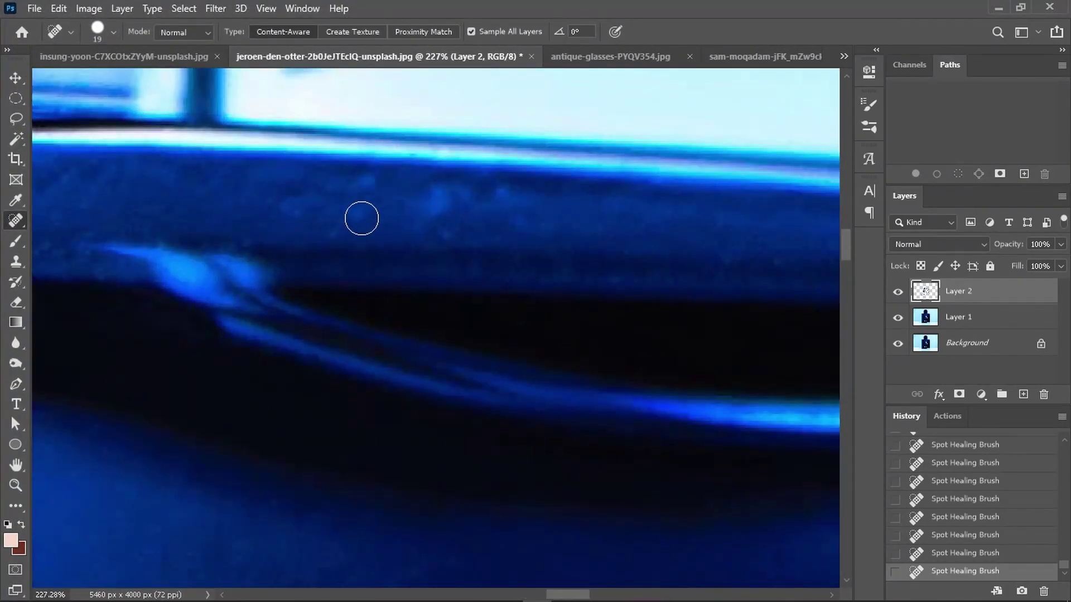
{"action": "scroll", "coordinate": [456, 233], "scroll_direction": "down", "scroll_amount": 2}
{"action": "scroll", "coordinate": [450, 192], "scroll_direction": "down", "scroll_amount": 2}
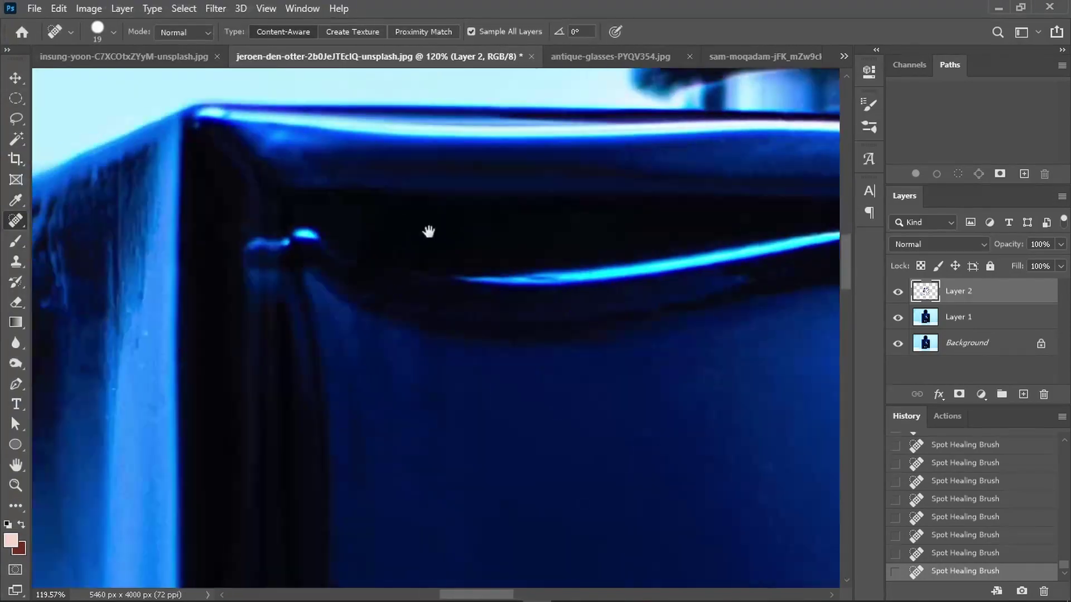
{"action": "scroll", "coordinate": [427, 232], "scroll_direction": "down", "scroll_amount": 1}
{"action": "scroll", "coordinate": [394, 242], "scroll_direction": "down", "scroll_amount": 2}
{"action": "scroll", "coordinate": [485, 301], "scroll_direction": "up", "scroll_amount": 1}
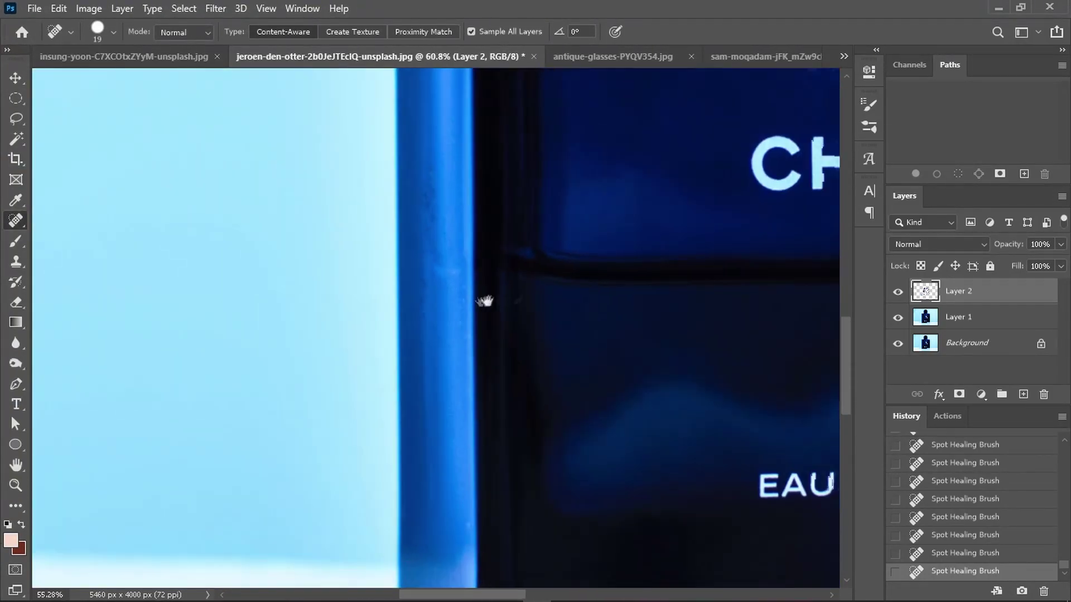
{"action": "scroll", "coordinate": [490, 313], "scroll_direction": "up", "scroll_amount": 3}
{"action": "scroll", "coordinate": [506, 307], "scroll_direction": "down", "scroll_amount": 2}
{"action": "scroll", "coordinate": [717, 293], "scroll_direction": "up", "scroll_amount": 2}
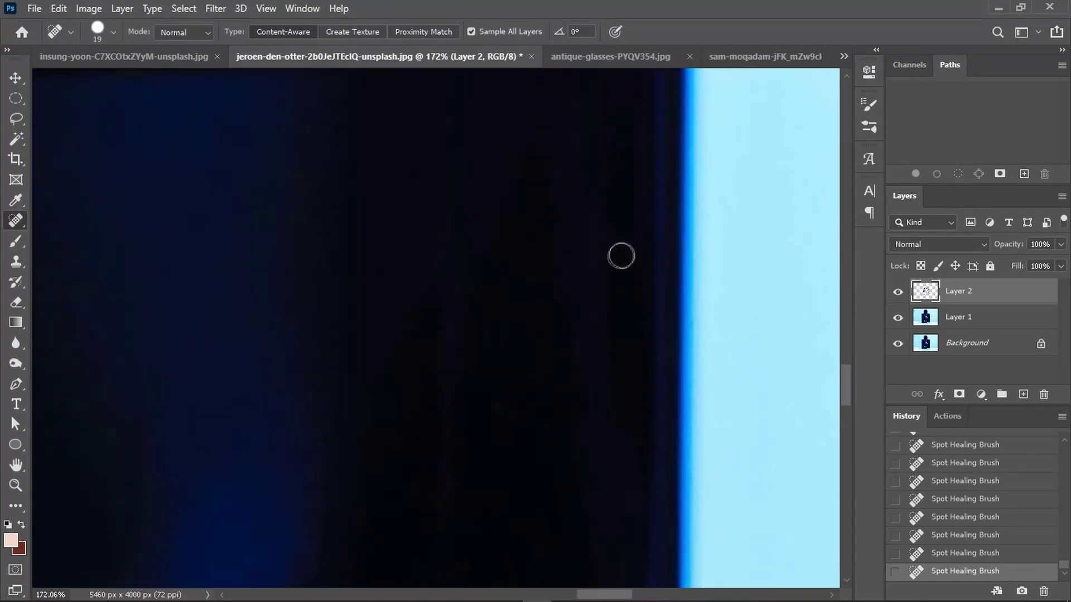
{"action": "scroll", "coordinate": [622, 253], "scroll_direction": "down", "scroll_amount": 2}
{"action": "scroll", "coordinate": [610, 394], "scroll_direction": "up", "scroll_amount": 2}
{"action": "scroll", "coordinate": [446, 349], "scroll_direction": "up", "scroll_amount": 2}
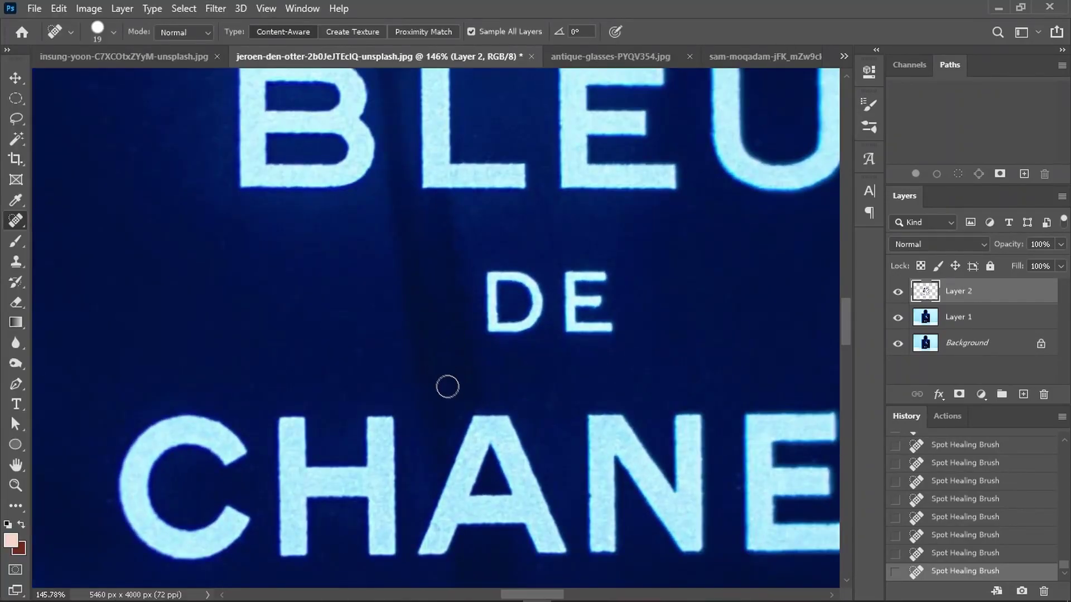
{"action": "scroll", "coordinate": [448, 386], "scroll_direction": "down", "scroll_amount": 2}
{"action": "scroll", "coordinate": [465, 272], "scroll_direction": "up", "scroll_amount": 3}
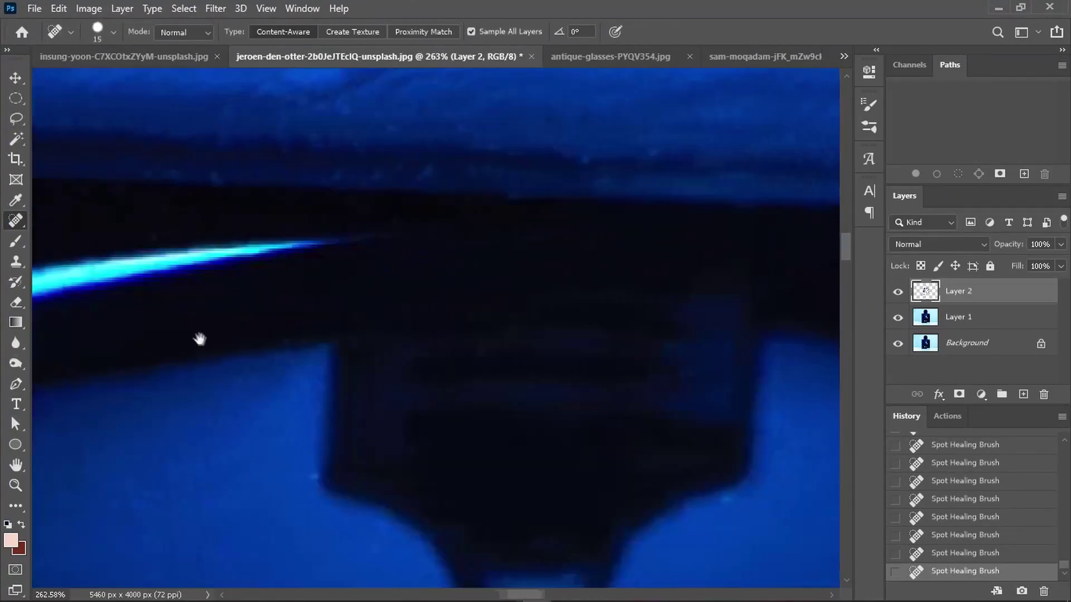
Step: Fit the bottle photo on screen and toggle the retouch layers off and back on
{"action": "key", "text": "ctrl+0"}
{"action": "left_click", "coordinate": [898, 343], "text": "alt"}
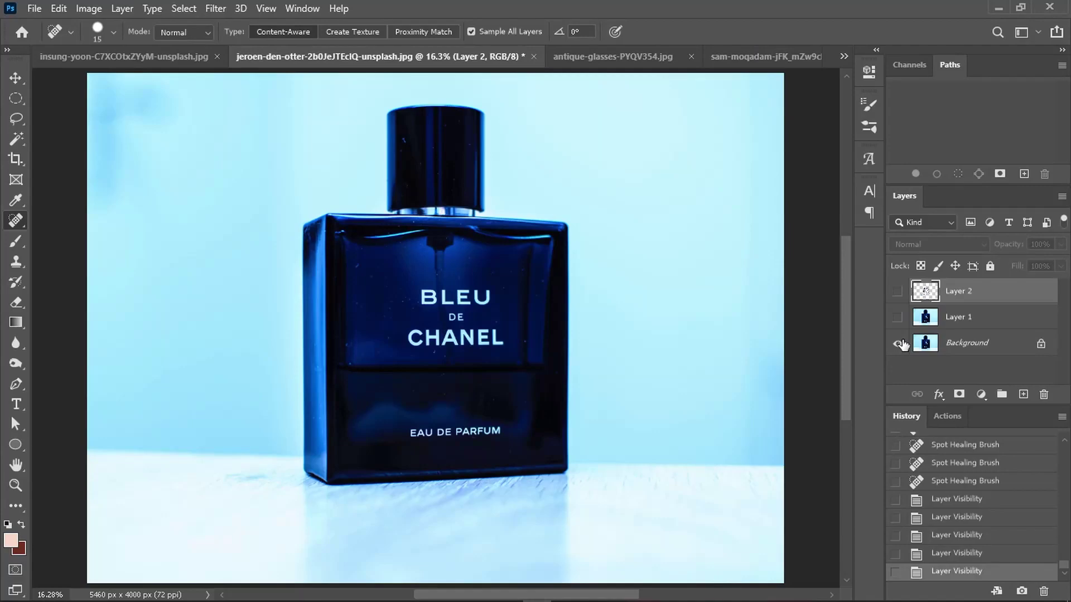
{"action": "left_click", "coordinate": [900, 343], "text": "alt"}
{"action": "left_click", "coordinate": [900, 343], "text": "alt"}
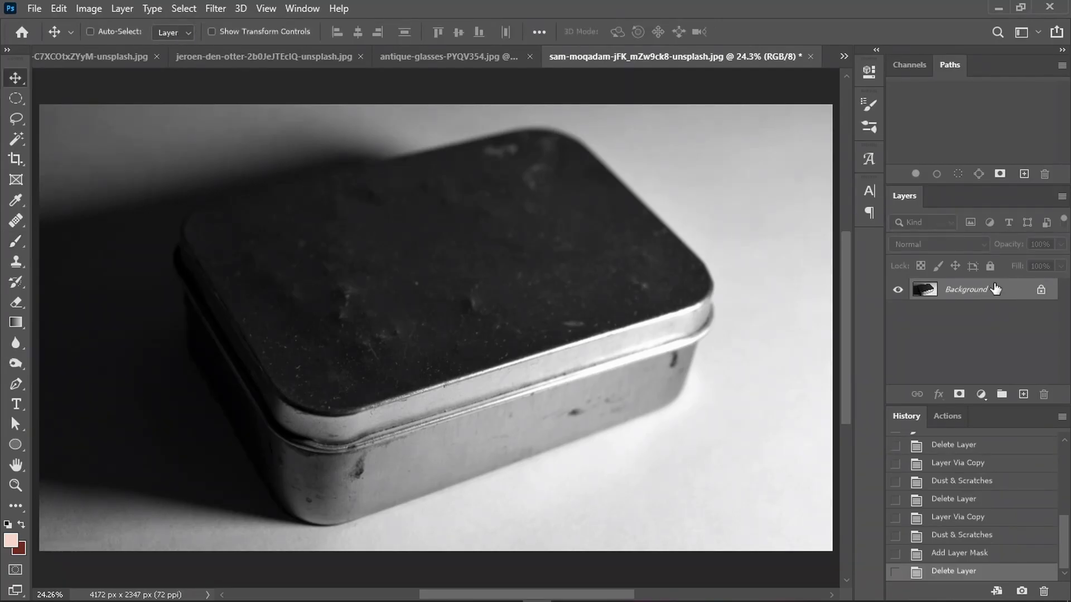
Step: Duplicate the tin layer and apply Dust & Scratches with radius 15, threshold 5
{"action": "key", "text": "ctrl+j"}
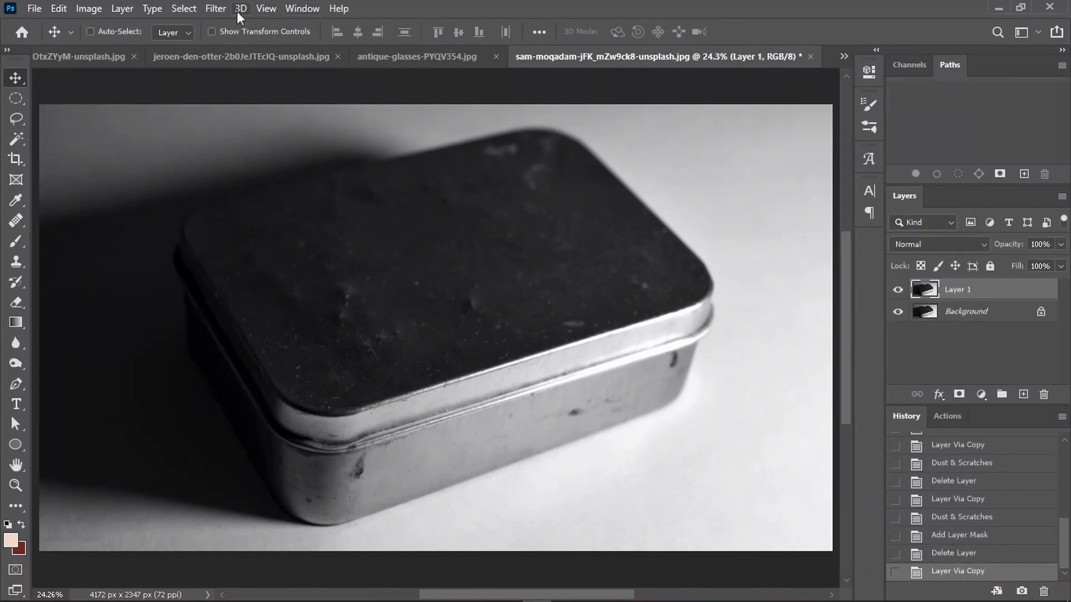
{"action": "left_click", "coordinate": [215, 8]}
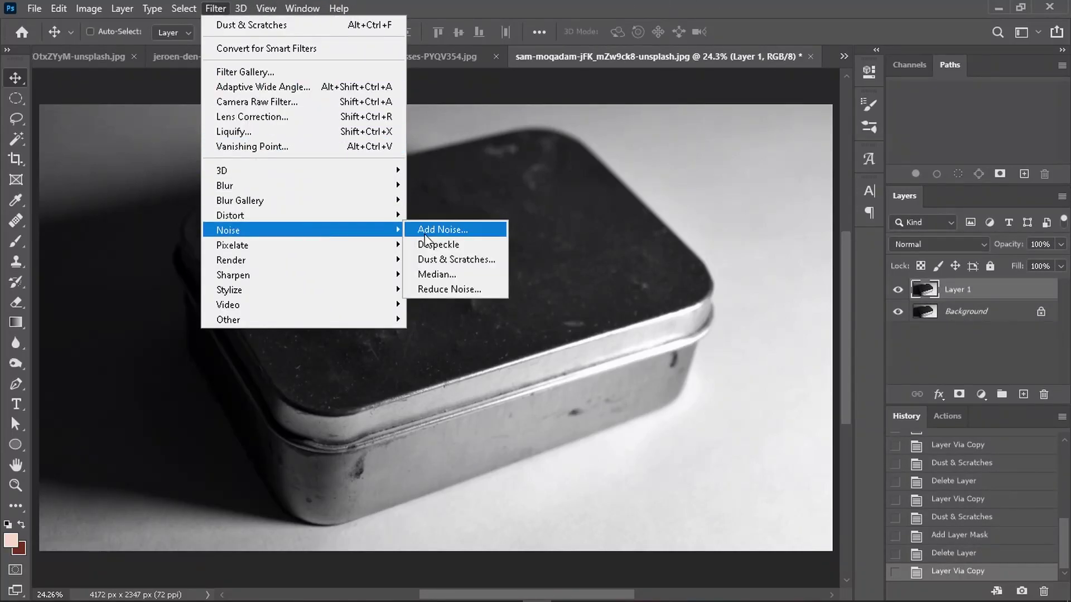
{"action": "left_click", "coordinate": [458, 259]}
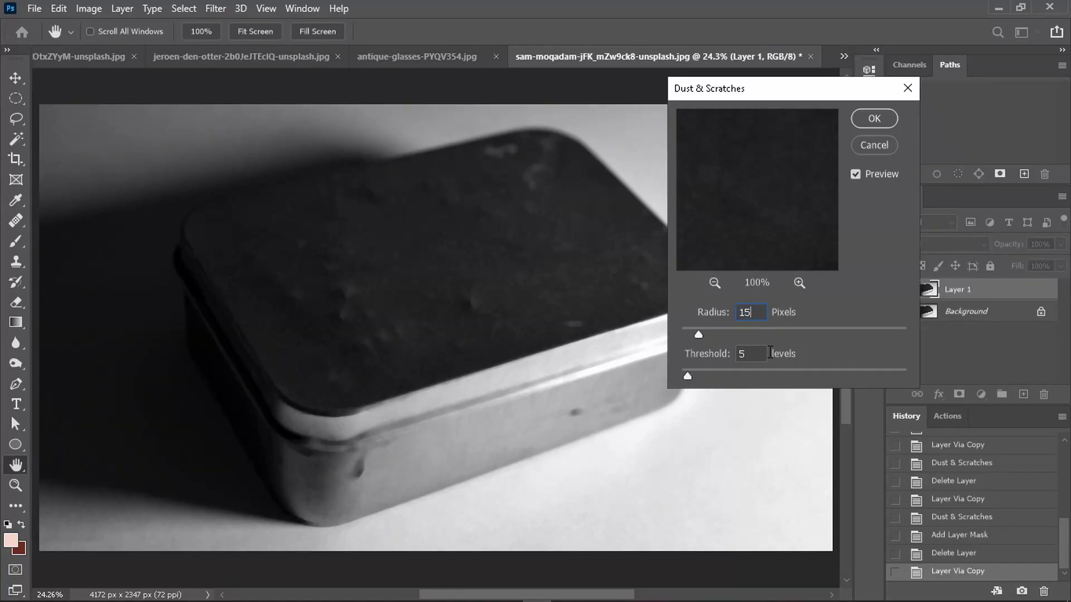
{"action": "left_click", "coordinate": [857, 171]}
{"action": "left_click", "coordinate": [856, 171]}
{"action": "left_click", "coordinate": [883, 114]}
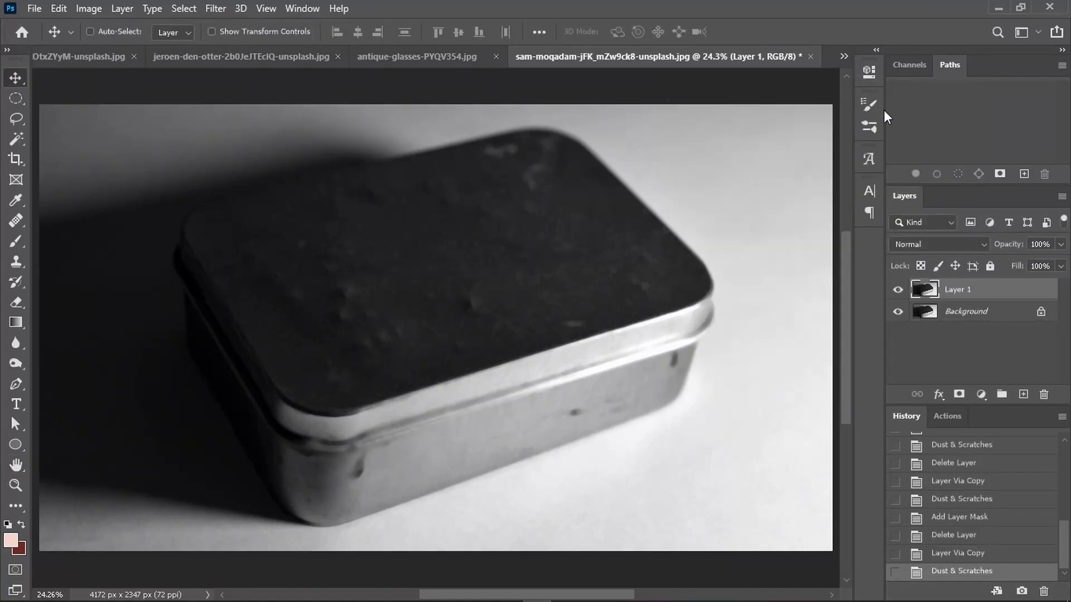
Step: Give Layer 1 a layer mask and invert it to black
{"action": "left_click", "coordinate": [959, 310]}
{"action": "left_click", "coordinate": [960, 288]}
{"action": "left_click", "coordinate": [960, 395]}
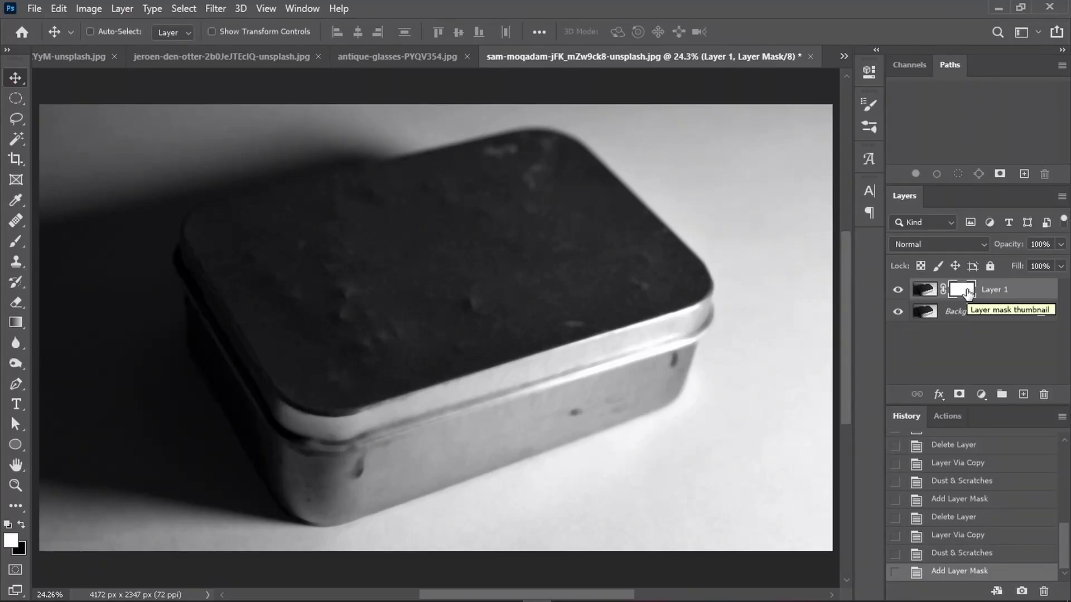
{"action": "key", "text": "ctrl+i"}
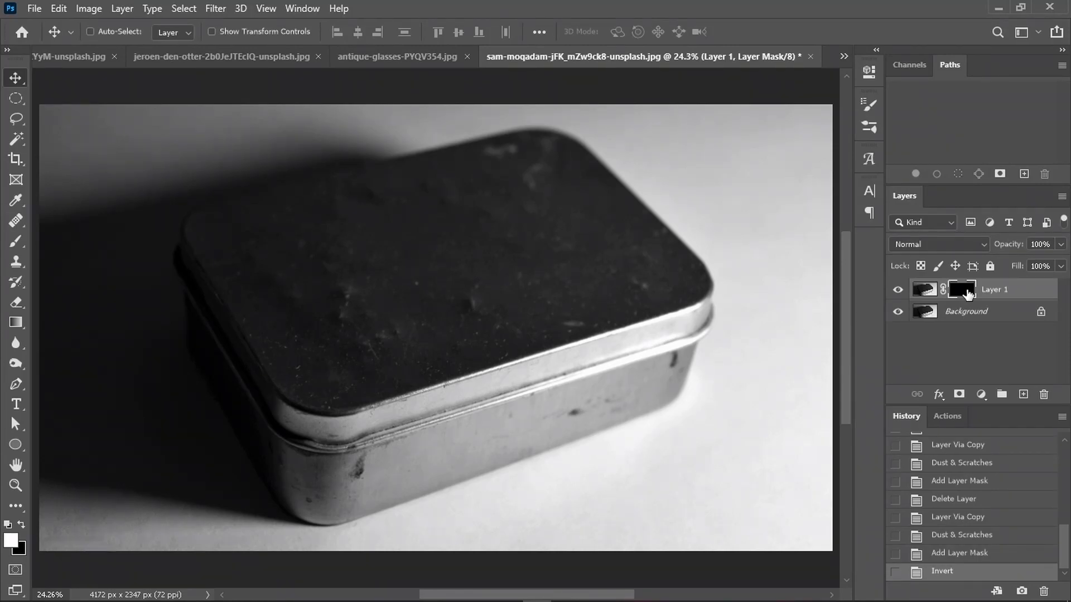
Step: Switch to the Brush tool and size it over the tin lid's corner
{"action": "key", "text": "b"}
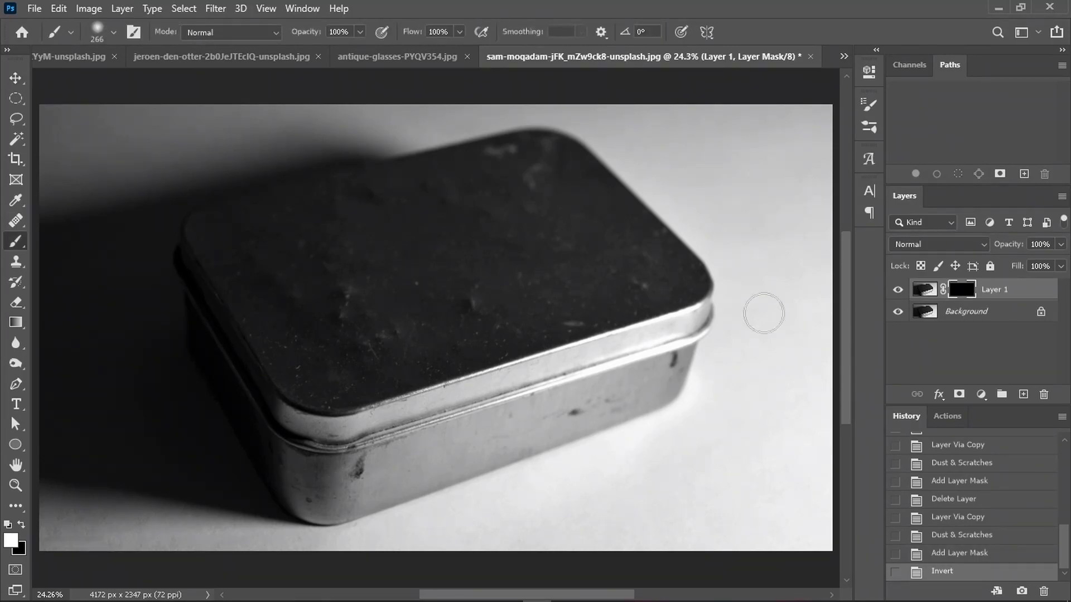
{"action": "scroll", "coordinate": [438, 304], "scroll_direction": "up", "scroll_amount": 3}
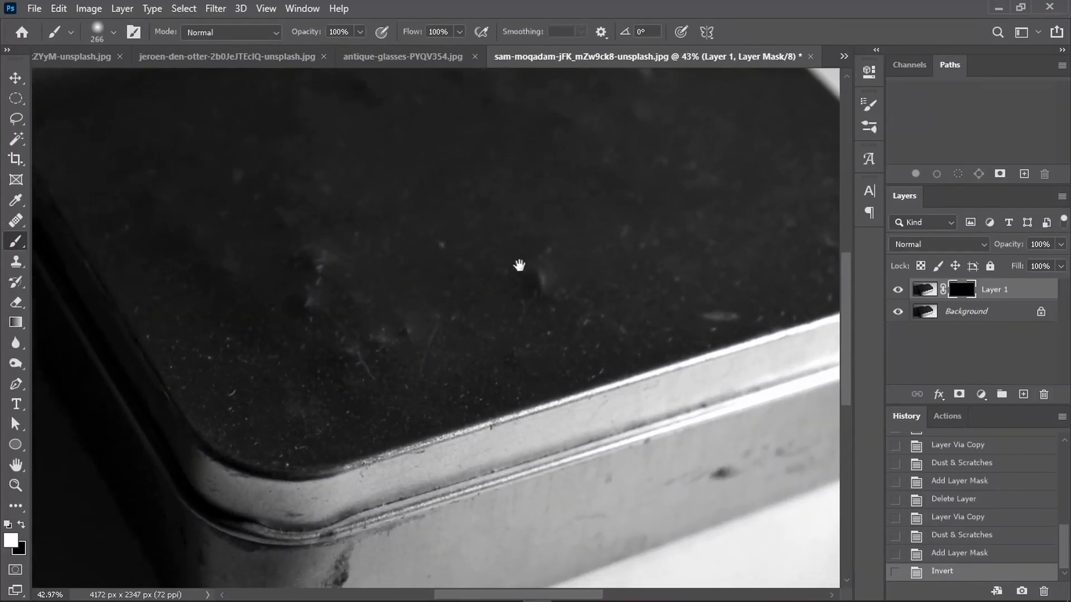
{"action": "mouse_move", "coordinate": [490, 281]}
{"action": "left_mouse_down"}
{"action": "mouse_move", "coordinate": [489, 346]}
{"action": "mouse_move", "coordinate": [499, 346]}
{"action": "left_mouse_up"}
{"action": "right_click", "coordinate": [464, 354], "text": "alt"}
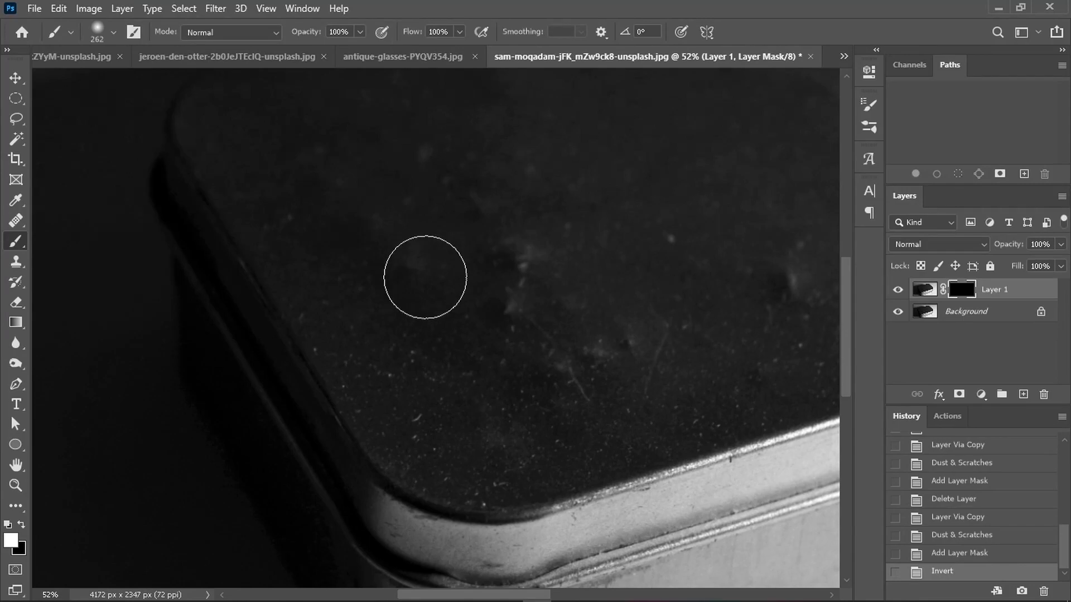
{"action": "right_click", "coordinate": [407, 306], "text": "alt"}
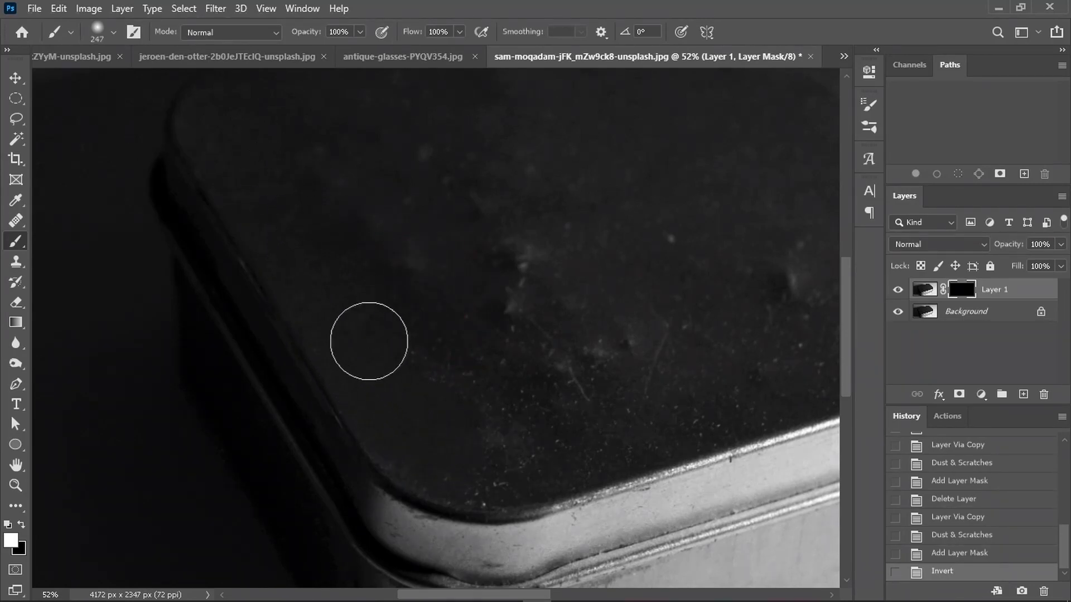
Step: Paint white across the dusty lid on the mask, then toggle Layer 1 to compare
{"action": "left_click", "coordinate": [505, 466]}
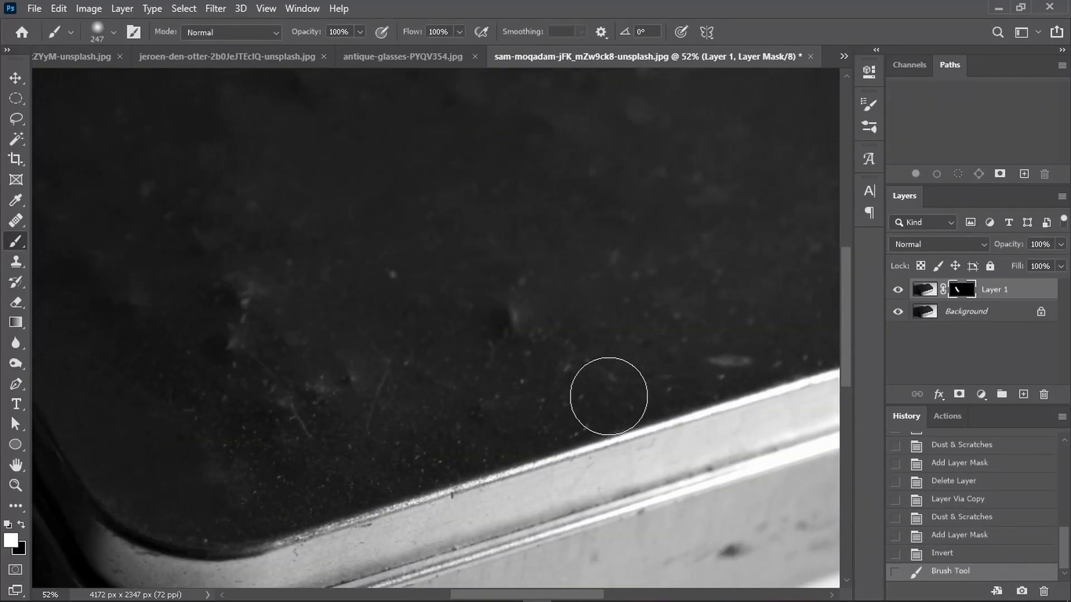
{"action": "left_click_drag", "start_coordinate": [609, 394], "coordinate": [553, 419]}
{"action": "left_click", "coordinate": [584, 368]}
{"action": "left_click_drag", "start_coordinate": [583, 367], "coordinate": [411, 198]}
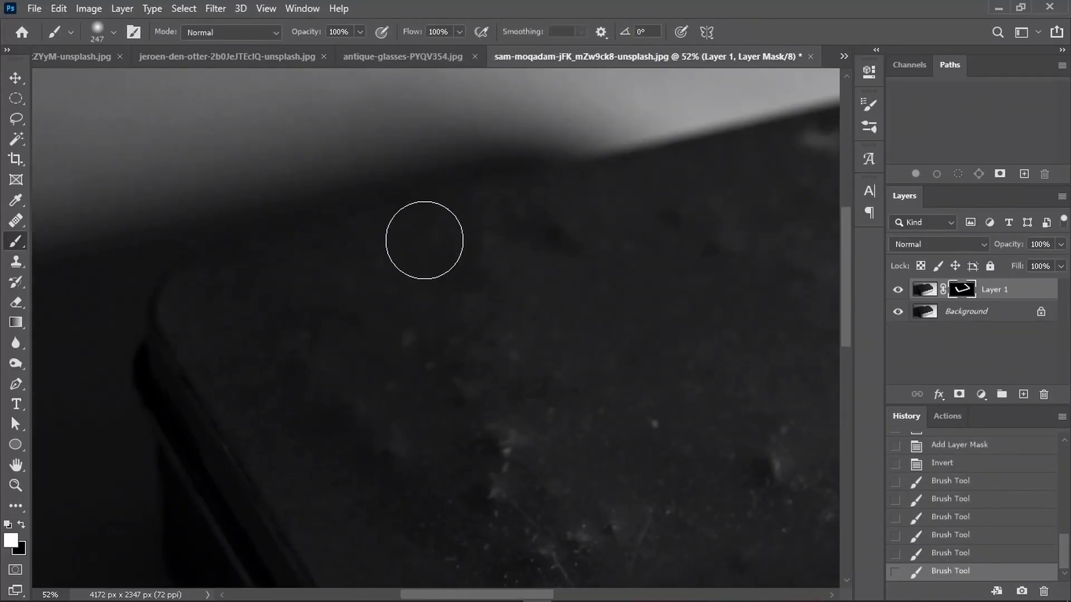
{"action": "left_click_drag", "start_coordinate": [273, 302], "coordinate": [479, 487]}
{"action": "scroll", "coordinate": [480, 488], "scroll_direction": "right", "scroll_amount": 5}
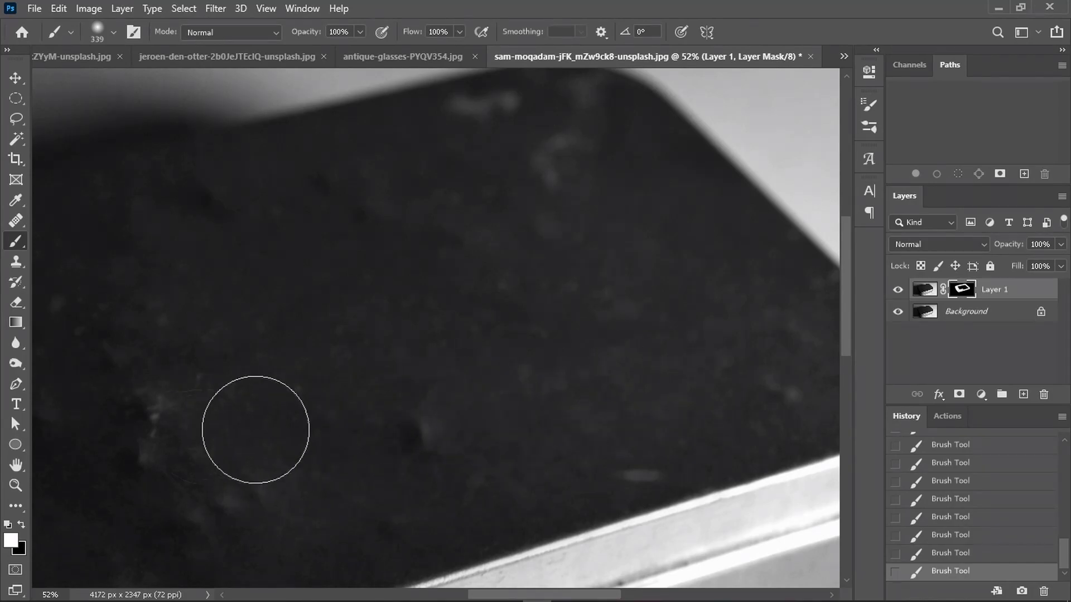
{"action": "scroll", "coordinate": [256, 426], "scroll_direction": "down", "scroll_amount": 2}
{"action": "scroll", "coordinate": [411, 276], "scroll_direction": "down", "scroll_amount": 3}
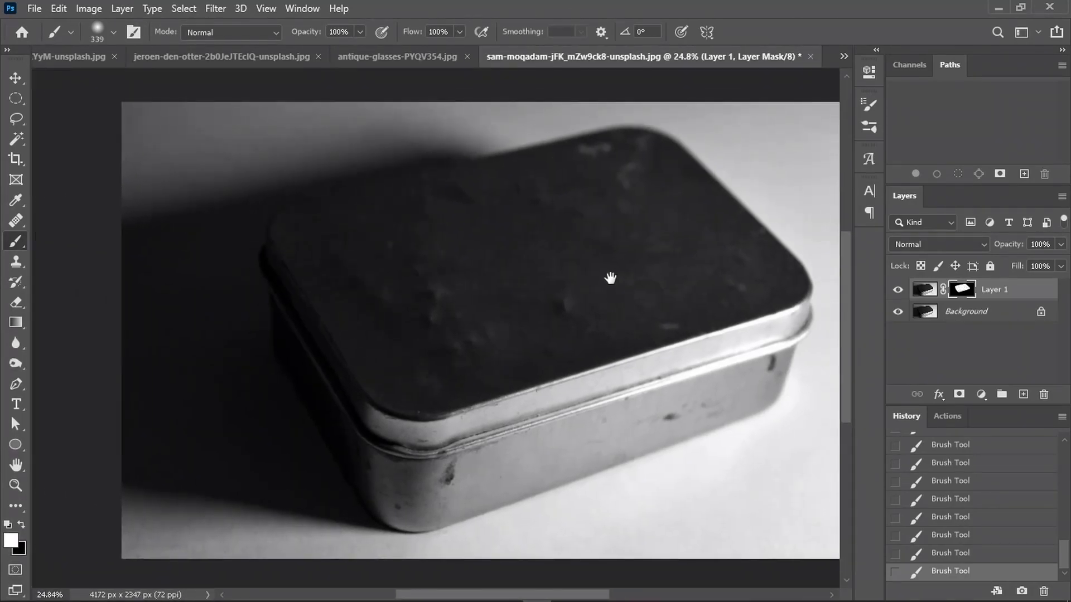
{"action": "double_click", "coordinate": [901, 317]}
Step: Duplicate the Background layer and merge the copy with Layer 1 using Ctrl+E
{"action": "left_click", "coordinate": [980, 311]}
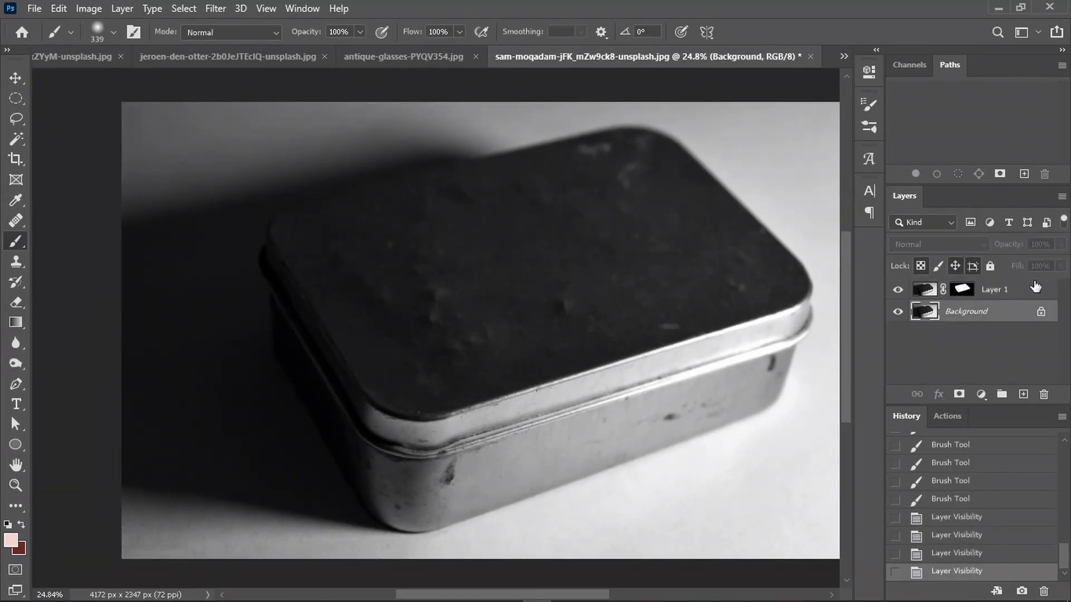
{"action": "key", "text": "ctrl+0"}
{"action": "key", "text": "v"}
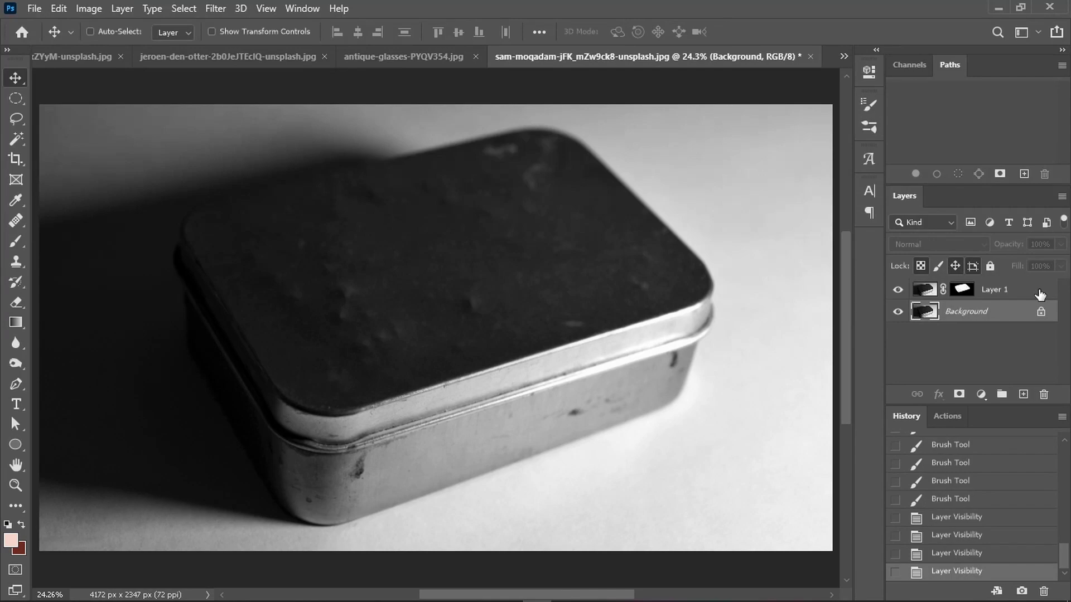
{"action": "key", "text": "ctrl+j"}
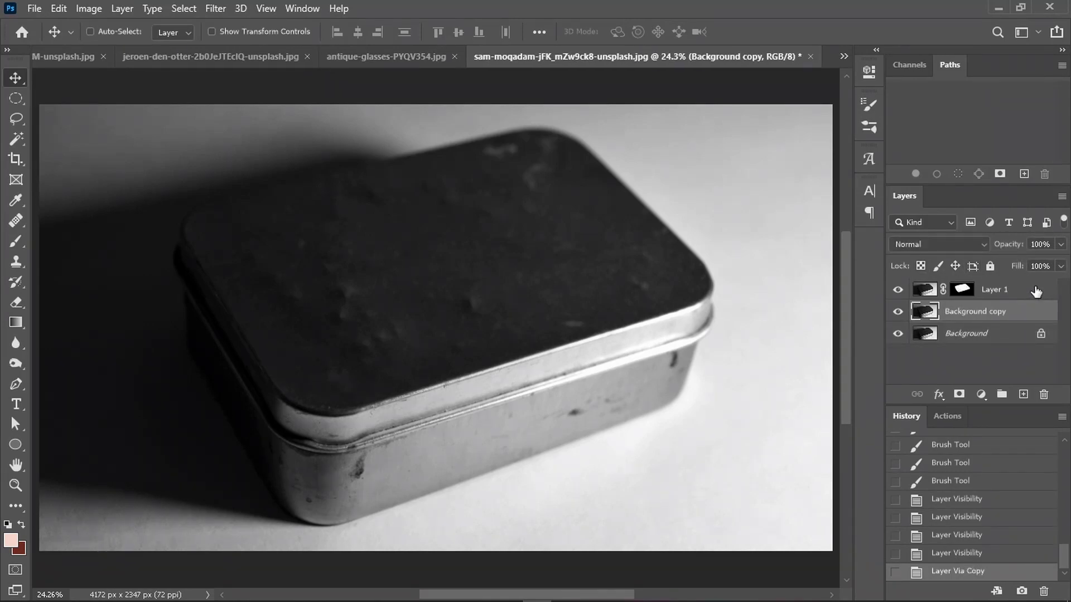
{"action": "left_click", "coordinate": [1036, 291], "text": "shift"}
{"action": "key", "text": "ctrl+e"}
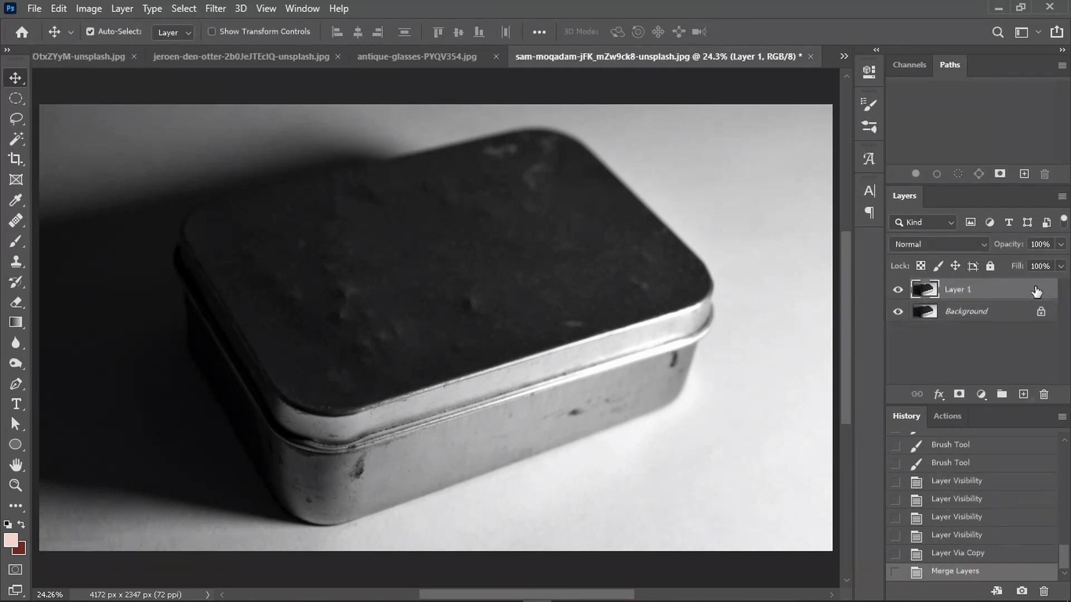
Step: Add a new Layer 2 and heal eight dust spots on the tin lid with the Healing Brush
{"action": "left_click", "coordinate": [1024, 394]}
{"action": "left_click", "coordinate": [16, 220]}
{"action": "left_click", "coordinate": [92, 234]}
{"action": "scroll", "coordinate": [453, 268], "scroll_direction": "up", "scroll_amount": 2}
{"action": "scroll", "coordinate": [453, 269], "scroll_direction": "up", "scroll_amount": 5}
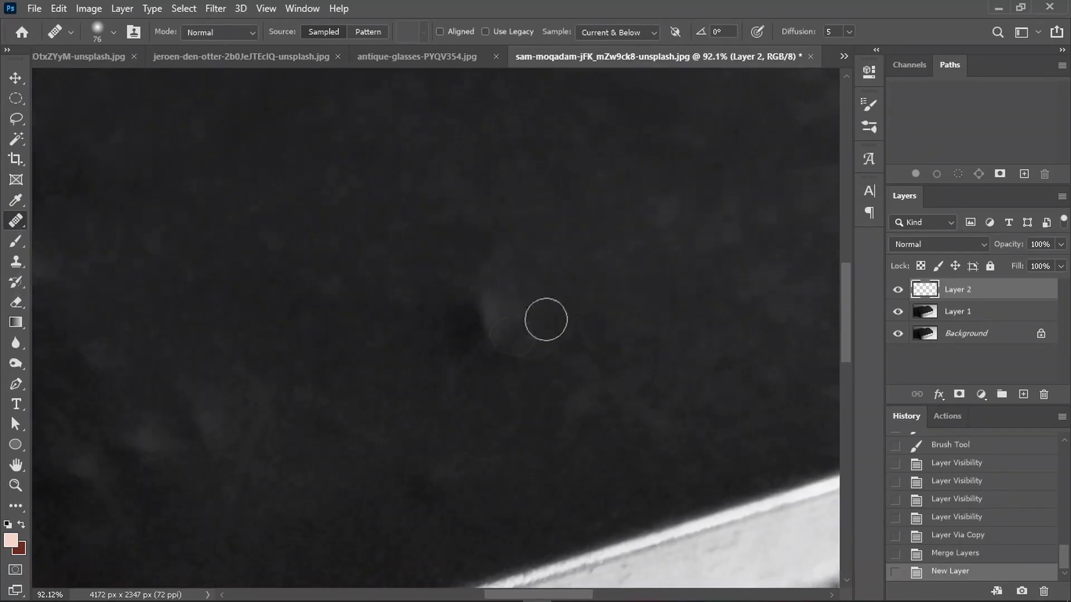
{"action": "left_click", "coordinate": [460, 321]}
{"action": "left_click", "coordinate": [491, 306]}
{"action": "left_click", "coordinate": [578, 310]}
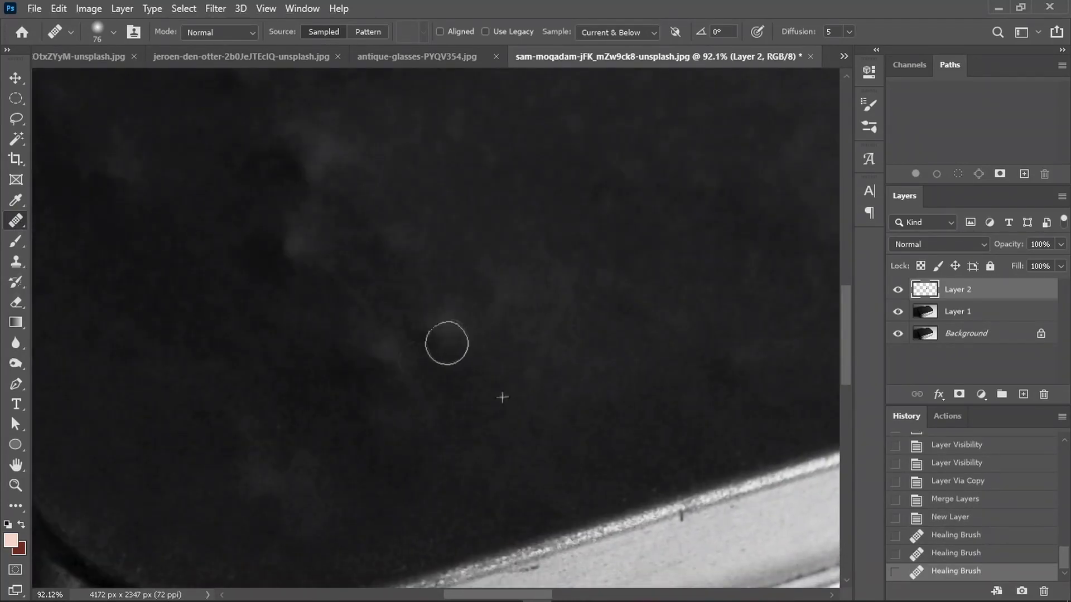
{"action": "left_click", "coordinate": [447, 343]}
{"action": "left_click", "coordinate": [349, 363]}
{"action": "scroll", "coordinate": [349, 364], "scroll_direction": "up", "scroll_amount": 2}
{"action": "left_click", "coordinate": [438, 433]}
{"action": "scroll", "coordinate": [437, 433], "scroll_direction": "up", "scroll_amount": 2}
{"action": "left_click", "coordinate": [697, 332]}
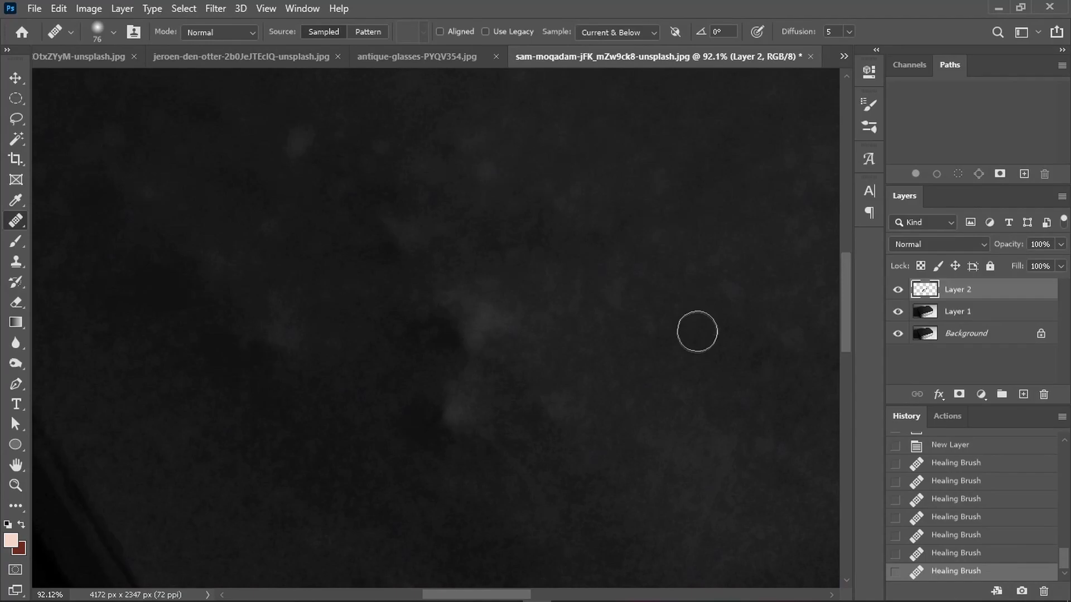
{"action": "scroll", "coordinate": [306, 507], "scroll_direction": "up", "scroll_amount": 2}
{"action": "scroll", "coordinate": [545, 299], "scroll_direction": "up", "scroll_amount": 2}
{"action": "left_click", "coordinate": [383, 400]}
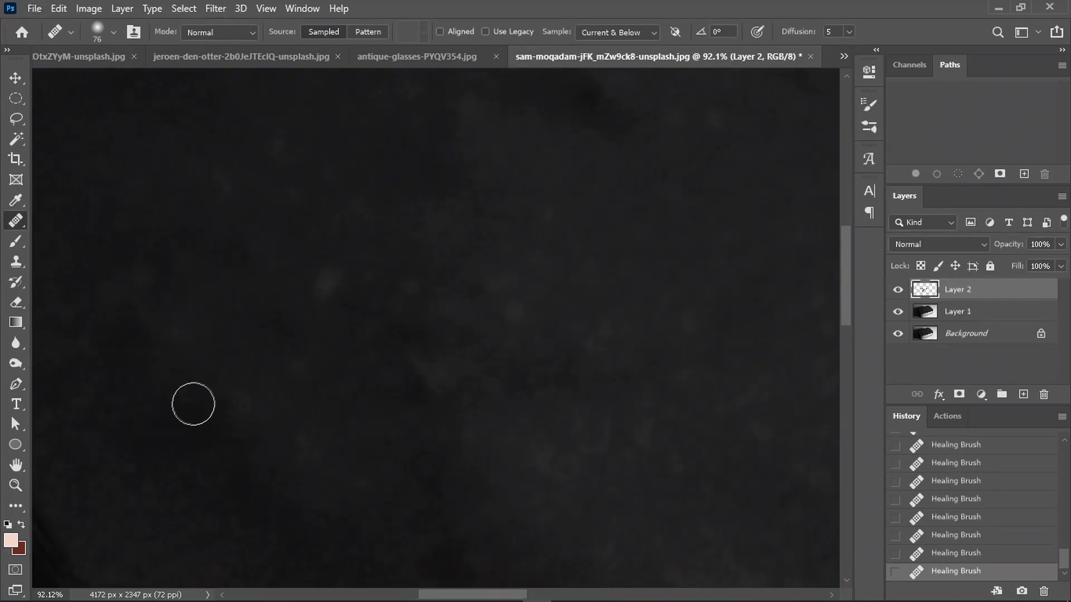
{"action": "scroll", "coordinate": [423, 422], "scroll_direction": "up", "scroll_amount": 2}
{"action": "scroll", "coordinate": [371, 315], "scroll_direction": "down", "scroll_amount": 3}
{"action": "scroll", "coordinate": [298, 268], "scroll_direction": "up", "scroll_amount": 3}
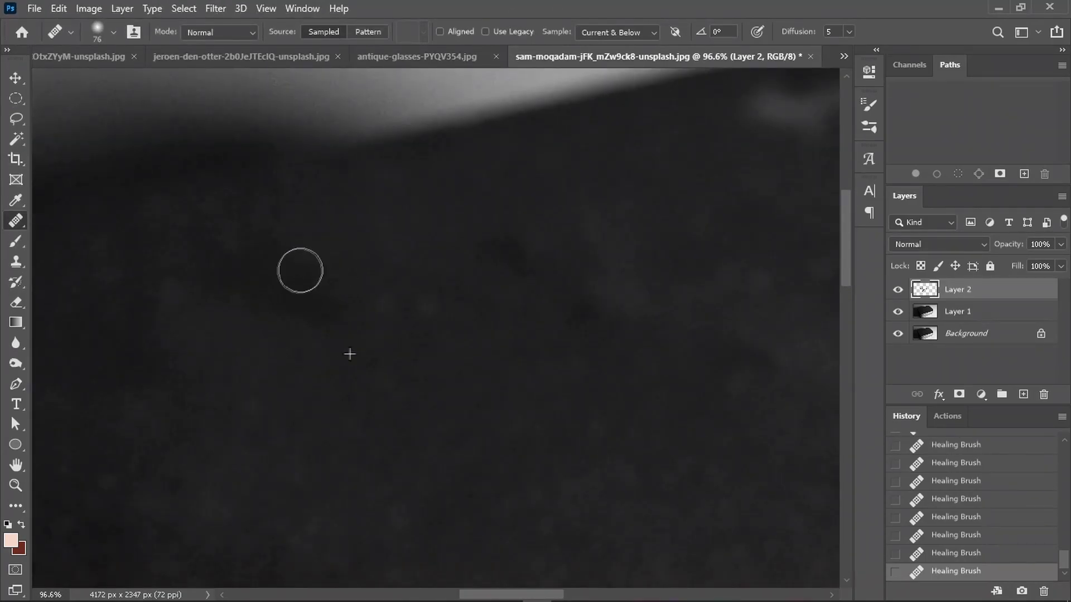
{"action": "scroll", "coordinate": [368, 279], "scroll_direction": "down", "scroll_amount": 1}
{"action": "scroll", "coordinate": [499, 367], "scroll_direction": "down", "scroll_amount": 3}
{"action": "scroll", "coordinate": [251, 495], "scroll_direction": "up", "scroll_amount": 3}
{"action": "scroll", "coordinate": [472, 419], "scroll_direction": "down", "scroll_amount": 3}
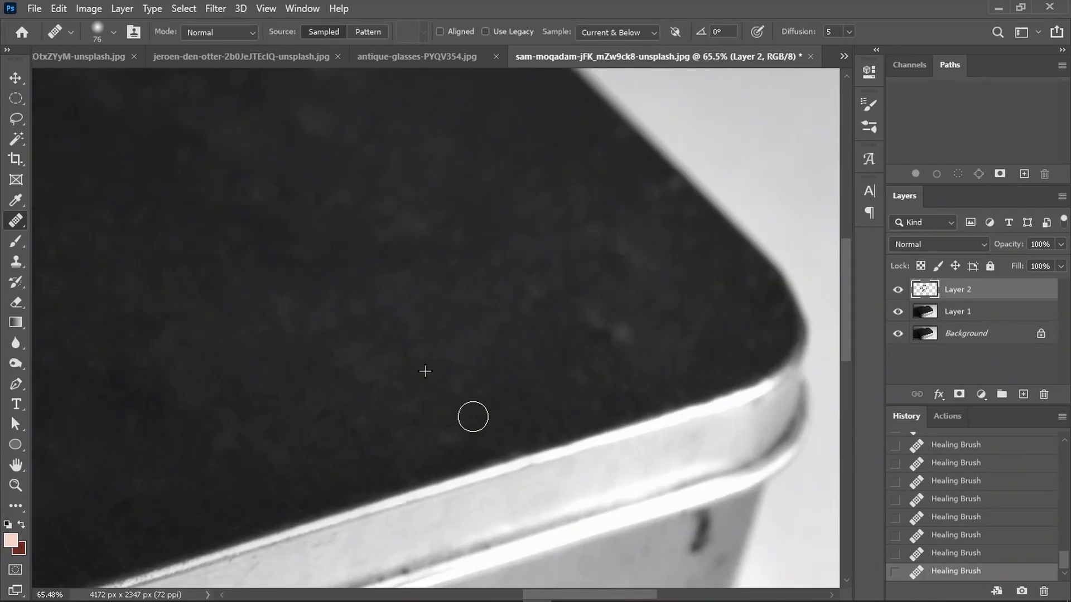
{"action": "scroll", "coordinate": [562, 379], "scroll_direction": "up", "scroll_amount": 1}
{"action": "scroll", "coordinate": [485, 313], "scroll_direction": "up", "scroll_amount": 1}
{"action": "scroll", "coordinate": [464, 400], "scroll_direction": "up", "scroll_amount": 1}
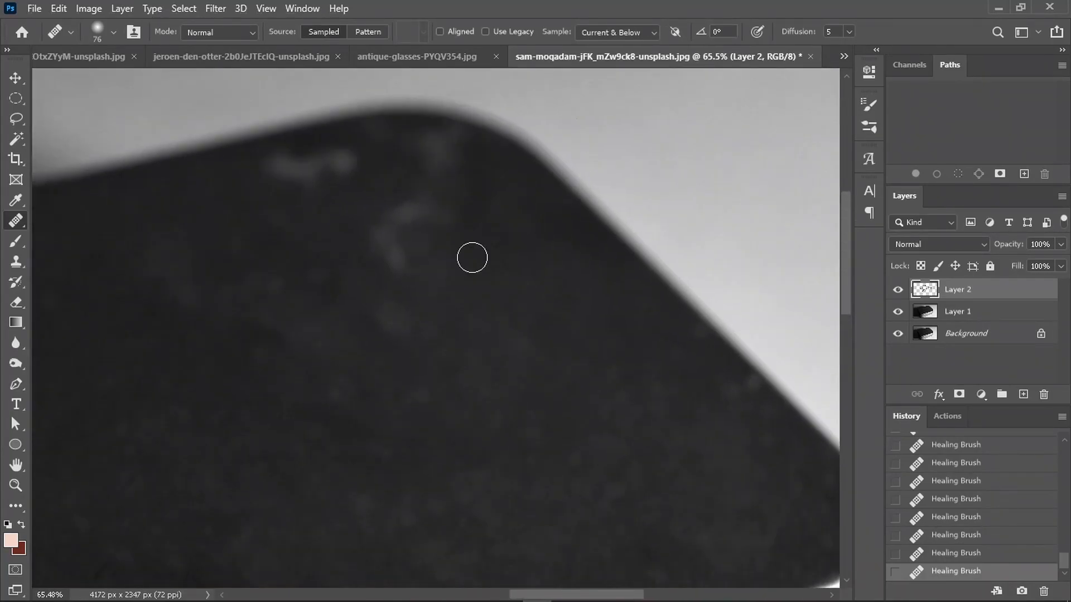
{"action": "scroll", "coordinate": [483, 376], "scroll_direction": "up", "scroll_amount": 1}
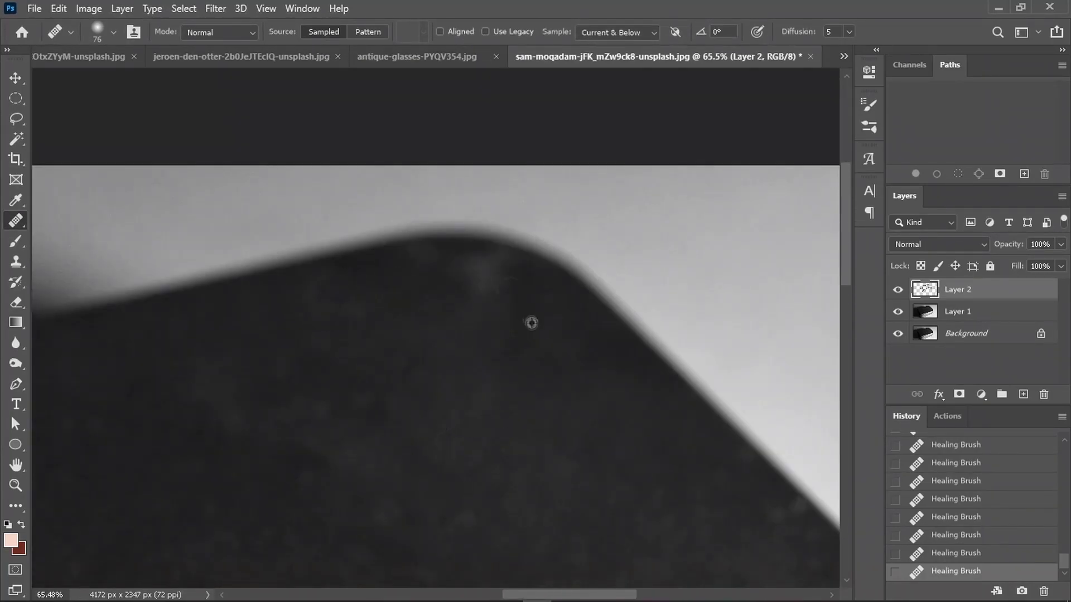
{"action": "scroll", "coordinate": [439, 267], "scroll_direction": "down", "scroll_amount": 3}
Step: Toggle Layer 2 to compare, then spot-heal blemishes across the lid with a larger brush
{"action": "left_click", "coordinate": [898, 290]}
{"action": "left_click", "coordinate": [898, 289]}
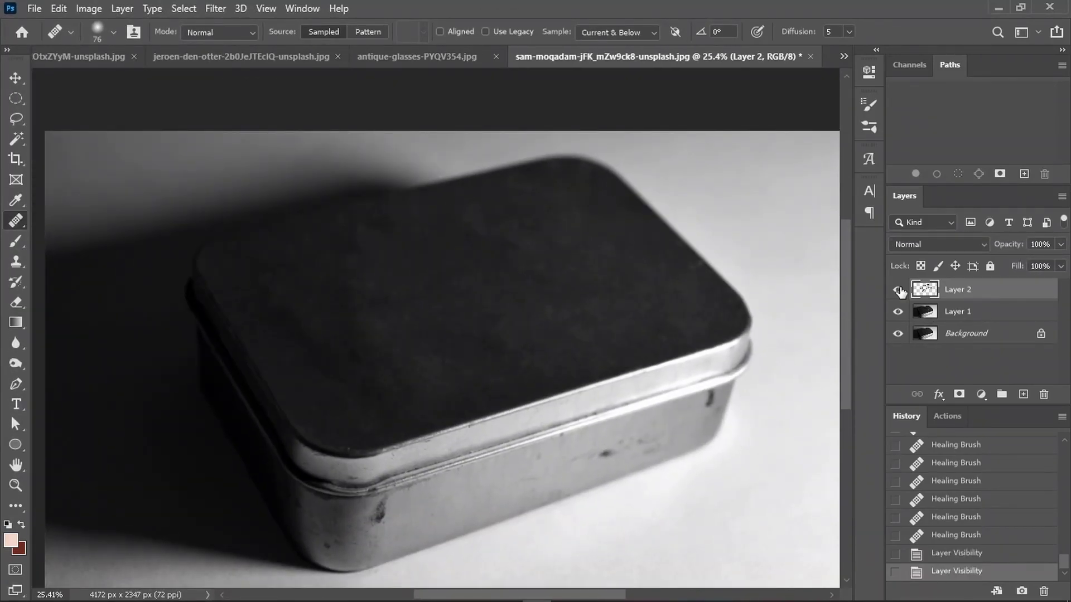
{"action": "scroll", "coordinate": [357, 325], "scroll_direction": "up", "scroll_amount": 3}
{"action": "key", "text": "bracketright"}
{"action": "key", "text": "bracketright"}
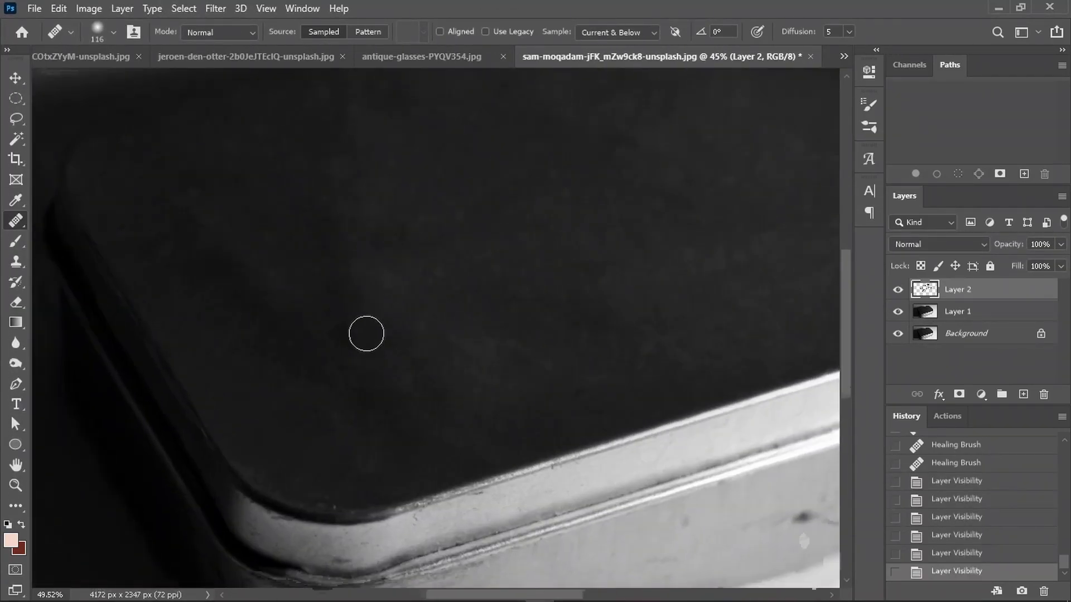
{"action": "right_click", "coordinate": [15, 220]}
{"action": "left_click", "coordinate": [100, 220]}
{"action": "left_click_drag", "start_coordinate": [392, 319], "coordinate": [446, 390]}
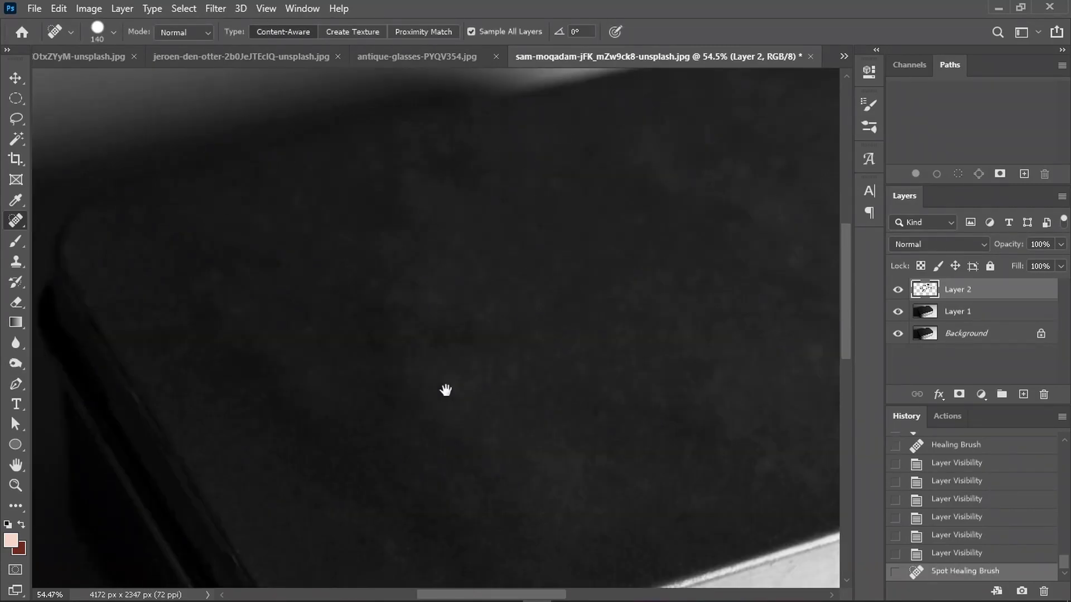
{"action": "left_click", "coordinate": [382, 330]}
{"action": "left_click_drag", "start_coordinate": [382, 331], "coordinate": [540, 342]}
{"action": "mouse_move", "coordinate": [347, 456]}
{"action": "left_mouse_down"}
{"action": "mouse_move", "coordinate": [198, 318]}
{"action": "mouse_move", "coordinate": [347, 458]}
{"action": "mouse_move", "coordinate": [385, 520]}
{"action": "left_mouse_up"}
{"action": "left_click_drag", "start_coordinate": [469, 238], "coordinate": [511, 222]}
{"action": "left_click", "coordinate": [332, 352]}
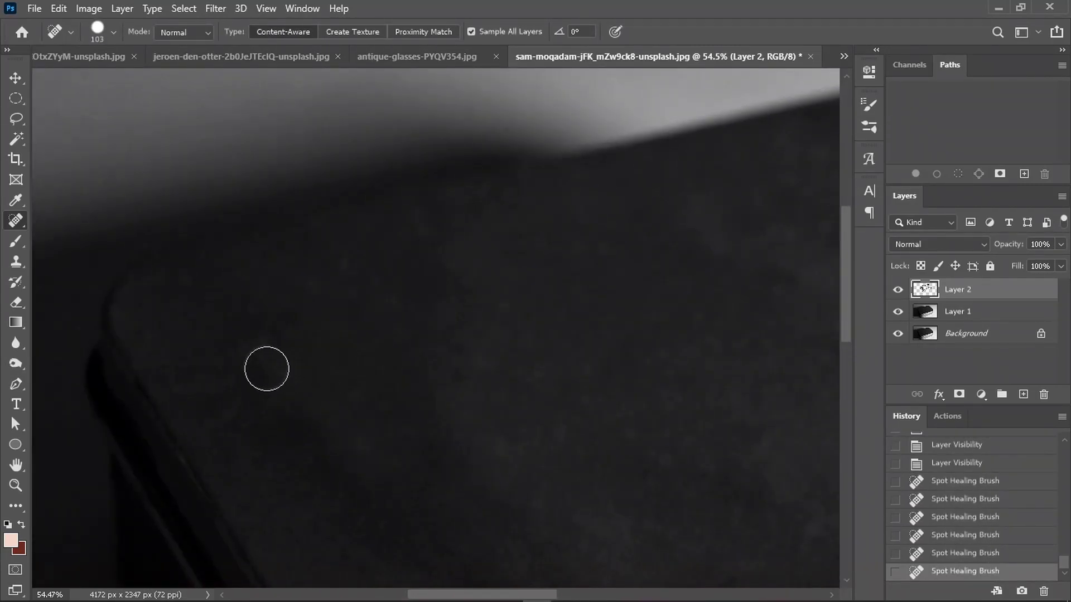
{"action": "left_click_drag", "start_coordinate": [255, 443], "coordinate": [299, 428]}
{"action": "left_click_drag", "start_coordinate": [281, 375], "coordinate": [299, 400]}
{"action": "left_click_drag", "start_coordinate": [274, 345], "coordinate": [286, 364]}
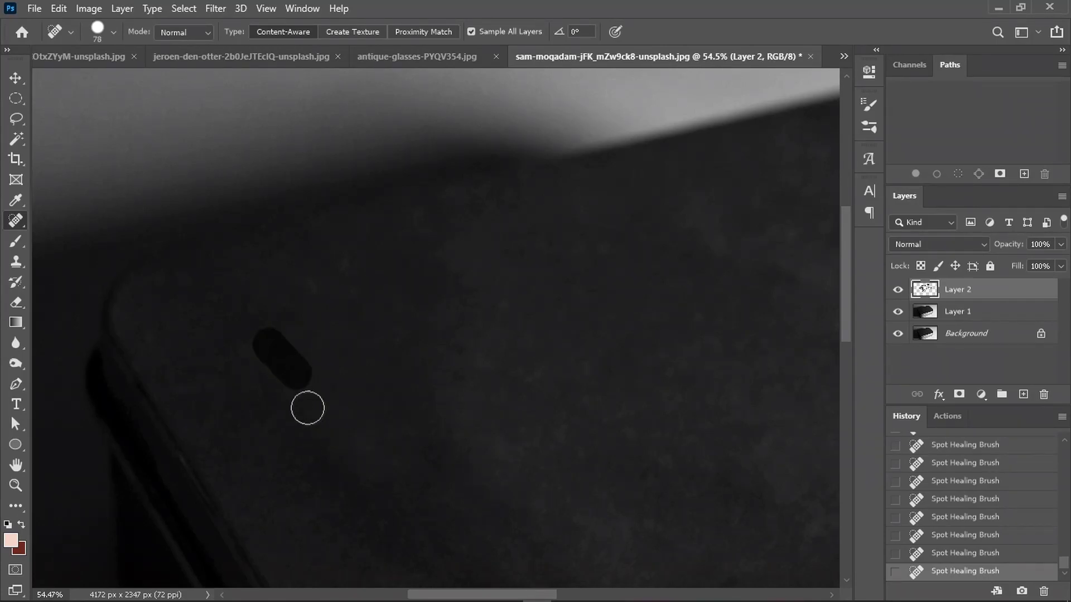
Step: Paint out dust streaks and blemishes on the lid, toggling the Background layer to compare
{"action": "key", "text": "bracketright"}
{"action": "mouse_move", "coordinate": [306, 411]}
{"action": "left_mouse_down"}
{"action": "mouse_move", "coordinate": [270, 308]}
{"action": "mouse_move", "coordinate": [281, 331]}
{"action": "left_mouse_up"}
{"action": "left_click_drag", "start_coordinate": [371, 422], "coordinate": [406, 371]}
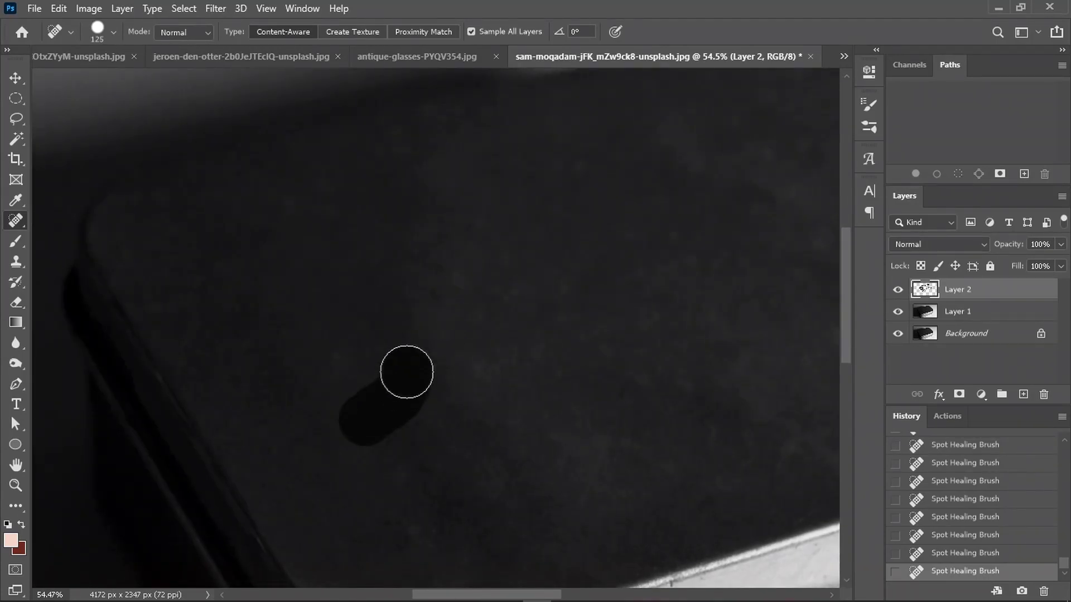
{"action": "left_click_drag", "start_coordinate": [330, 306], "coordinate": [394, 354]}
{"action": "scroll", "coordinate": [401, 377], "scroll_direction": "down", "scroll_amount": 1}
{"action": "scroll", "coordinate": [497, 324], "scroll_direction": "down", "scroll_amount": 1}
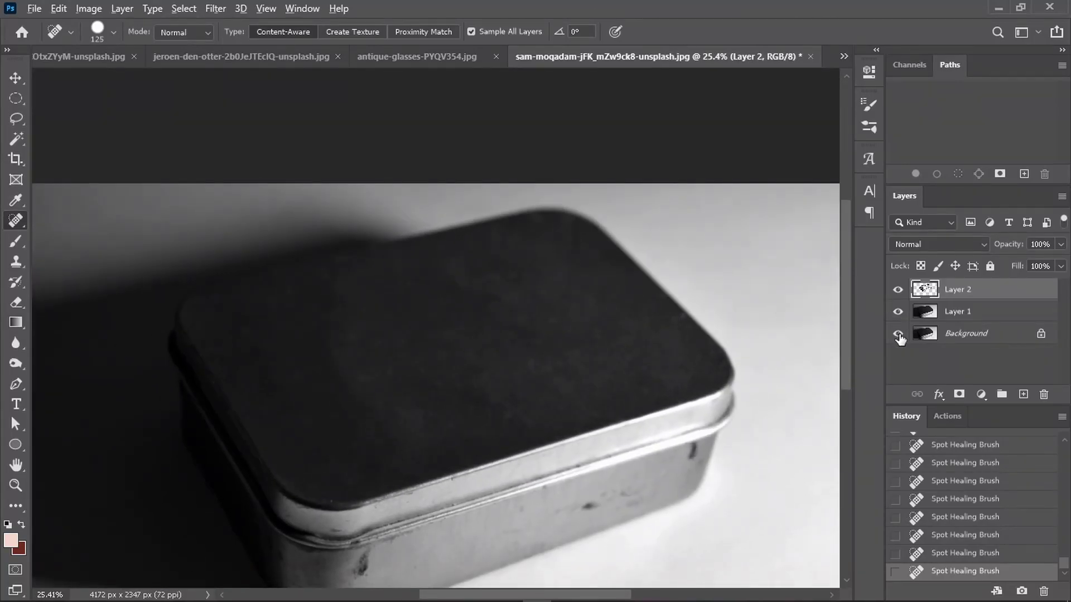
{"action": "scroll", "coordinate": [664, 298], "scroll_direction": "down", "scroll_amount": 1}
{"action": "scroll", "coordinate": [665, 299], "scroll_direction": "up", "scroll_amount": 2}
{"action": "left_click", "coordinate": [418, 340]}
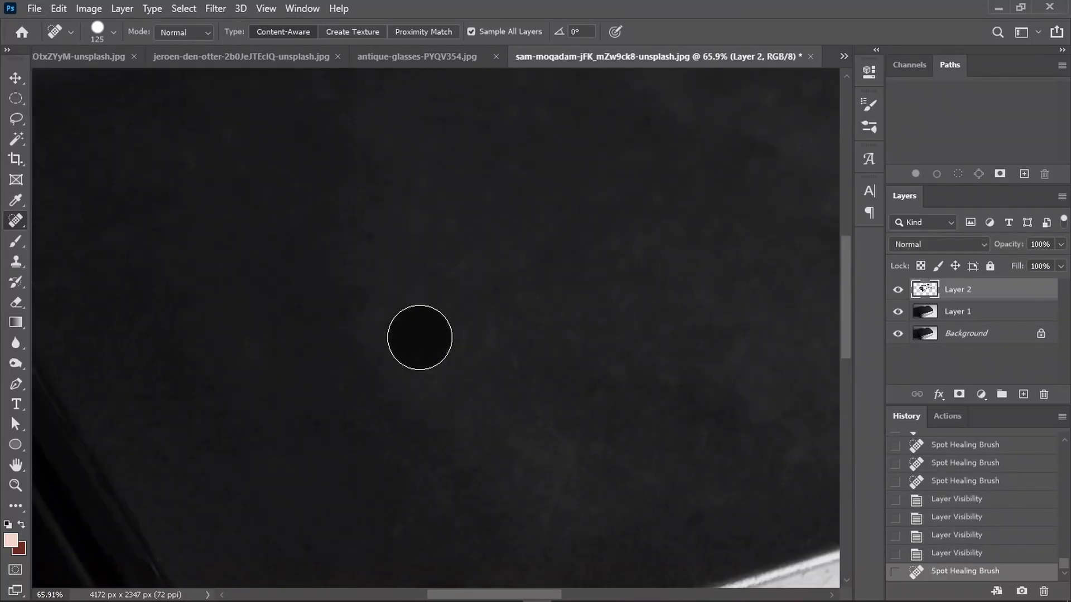
{"action": "scroll", "coordinate": [426, 294], "scroll_direction": "down", "scroll_amount": 3}
{"action": "left_click_drag", "start_coordinate": [449, 347], "coordinate": [438, 431]}
{"action": "scroll", "coordinate": [639, 447], "scroll_direction": "down", "scroll_amount": 1}
{"action": "mouse_move", "coordinate": [573, 423]}
{"action": "left_mouse_down"}
{"action": "mouse_move", "coordinate": [531, 464]}
{"action": "mouse_move", "coordinate": [449, 395]}
{"action": "left_mouse_up"}
{"action": "scroll", "coordinate": [586, 335], "scroll_direction": "up", "scroll_amount": 1}
{"action": "left_click_drag", "start_coordinate": [578, 293], "coordinate": [611, 224]}
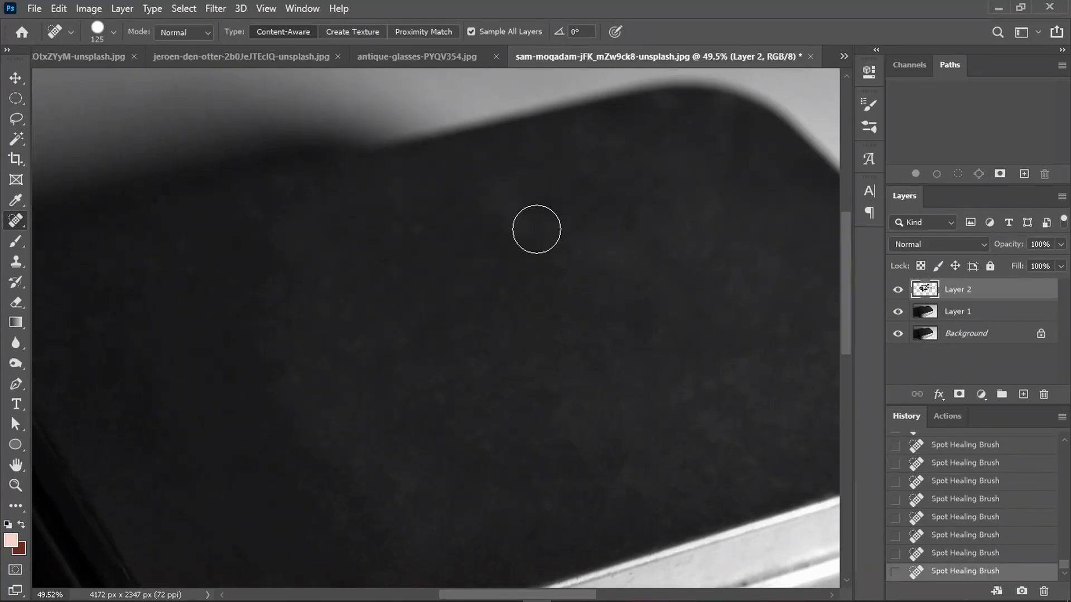
{"action": "left_click", "coordinate": [388, 236]}
{"action": "scroll", "coordinate": [661, 323], "scroll_direction": "down", "scroll_amount": 1}
{"action": "left_click", "coordinate": [508, 239]}
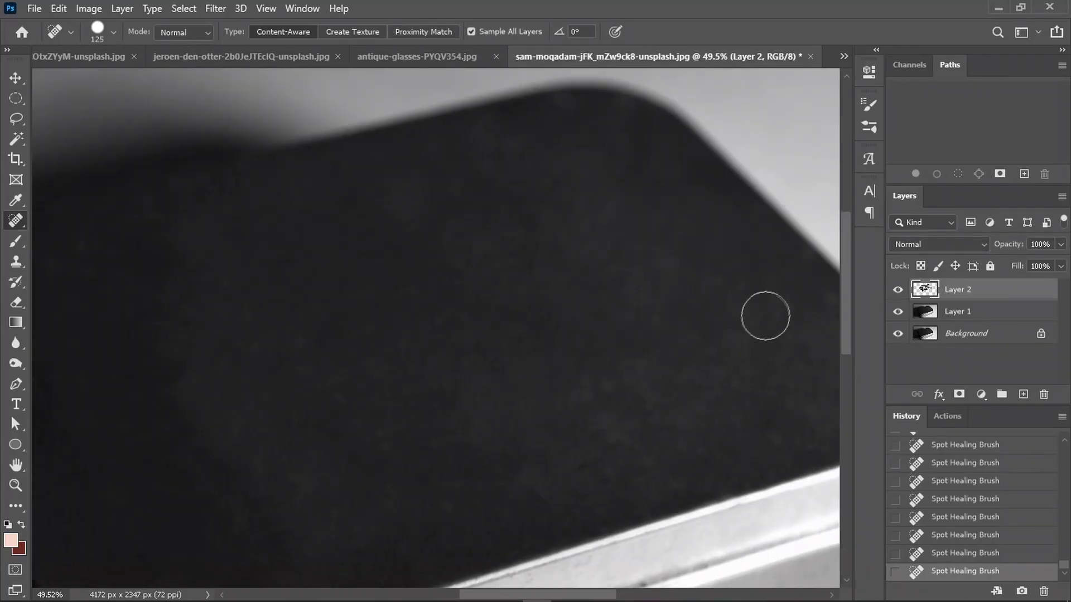
Step: Heal spots along the lid's top and left edges, then undo the last stroke
{"action": "mouse_move", "coordinate": [765, 313]}
{"action": "left_mouse_down"}
{"action": "mouse_move", "coordinate": [701, 311]}
{"action": "mouse_move", "coordinate": [655, 254]}
{"action": "left_mouse_up"}
{"action": "left_click", "coordinate": [615, 180]}
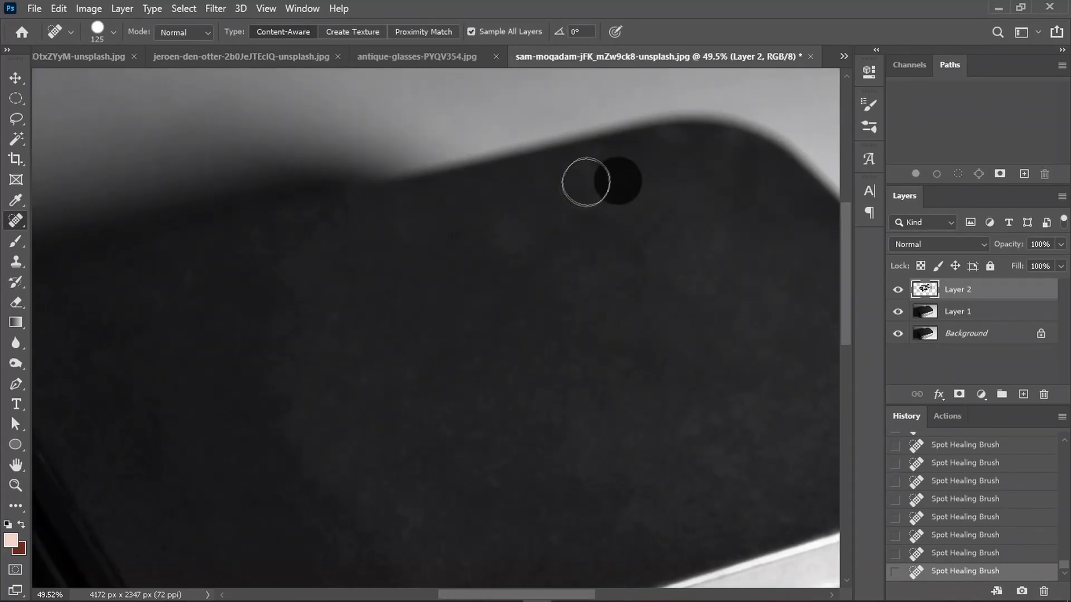
{"action": "left_click", "coordinate": [578, 240]}
{"action": "left_click_drag", "start_coordinate": [577, 240], "coordinate": [506, 225]}
{"action": "scroll", "coordinate": [505, 224], "scroll_direction": "down", "scroll_amount": 2}
{"action": "scroll", "coordinate": [459, 237], "scroll_direction": "down", "scroll_amount": 1}
{"action": "scroll", "coordinate": [677, 168], "scroll_direction": "down", "scroll_amount": 1}
{"action": "left_click_drag", "start_coordinate": [595, 209], "coordinate": [591, 233]}
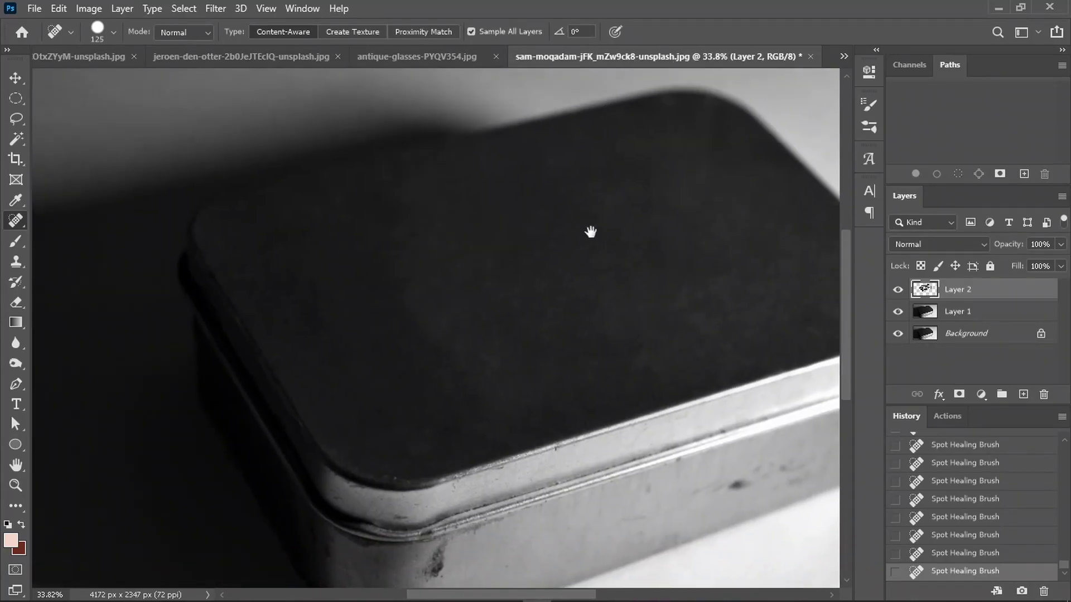
{"action": "left_click", "coordinate": [281, 251]}
{"action": "mouse_move", "coordinate": [318, 318]}
{"action": "left_mouse_down"}
{"action": "mouse_move", "coordinate": [392, 312]}
{"action": "mouse_move", "coordinate": [428, 335]}
{"action": "left_mouse_up"}
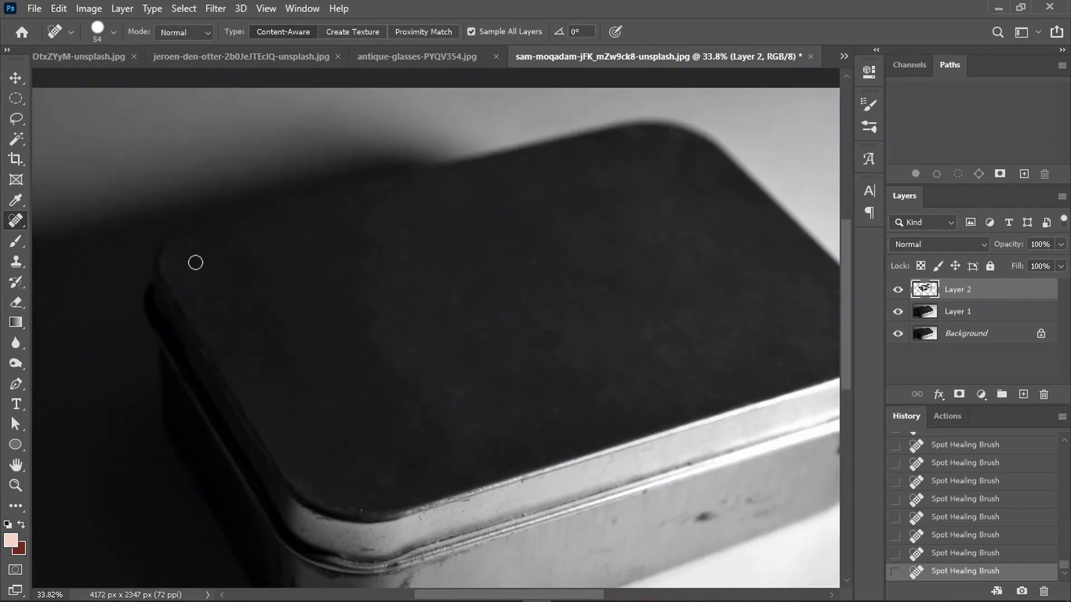
{"action": "key", "text": "bracketright"}
{"action": "key", "text": "bracketright"}
{"action": "key", "text": "bracketright"}
{"action": "left_click_drag", "start_coordinate": [180, 284], "coordinate": [243, 310]}
{"action": "left_click", "coordinate": [244, 216]}
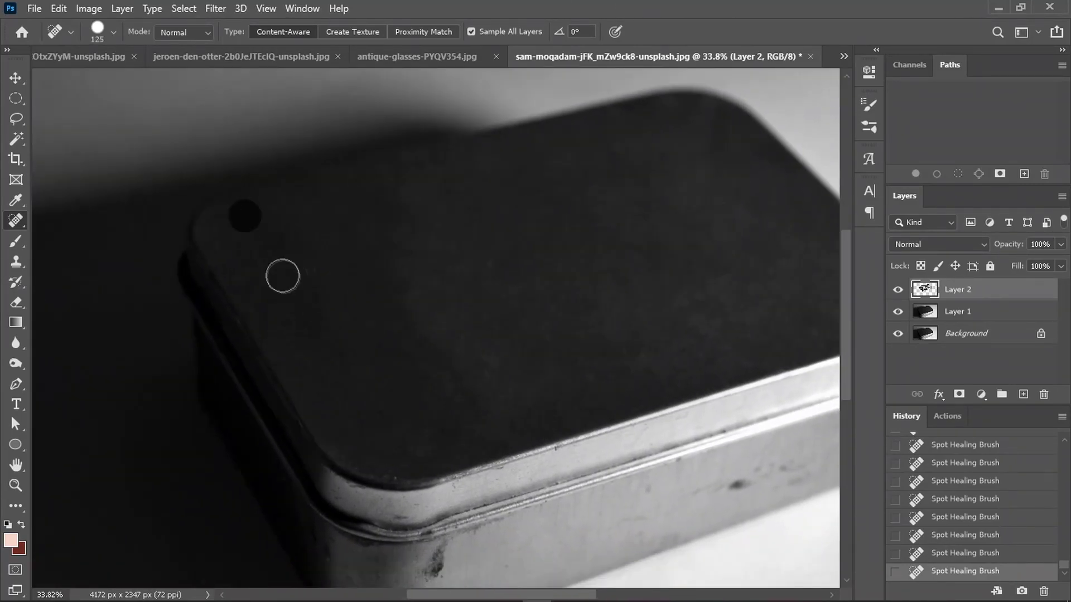
{"action": "mouse_move", "coordinate": [319, 324]}
{"action": "left_mouse_down"}
{"action": "mouse_move", "coordinate": [392, 313]}
{"action": "mouse_move", "coordinate": [428, 328]}
{"action": "left_mouse_up"}
{"action": "key", "text": "bracketleft"}
{"action": "key", "text": "bracketleft"}
{"action": "key", "text": "bracketleft"}
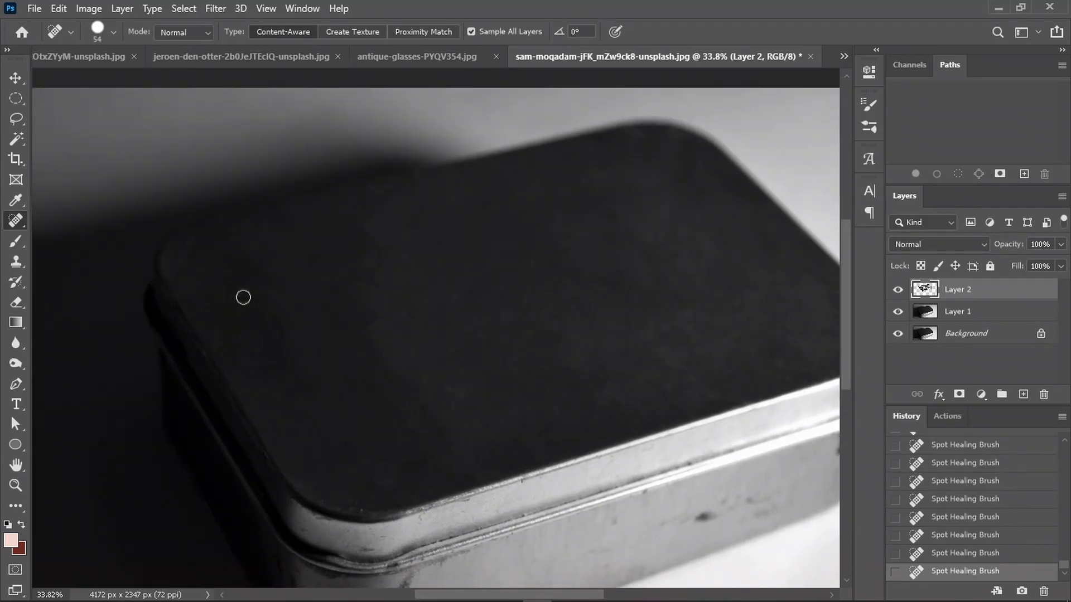
{"action": "key", "text": "ctrl+z"}
{"action": "left_click_drag", "start_coordinate": [339, 269], "coordinate": [372, 275]}
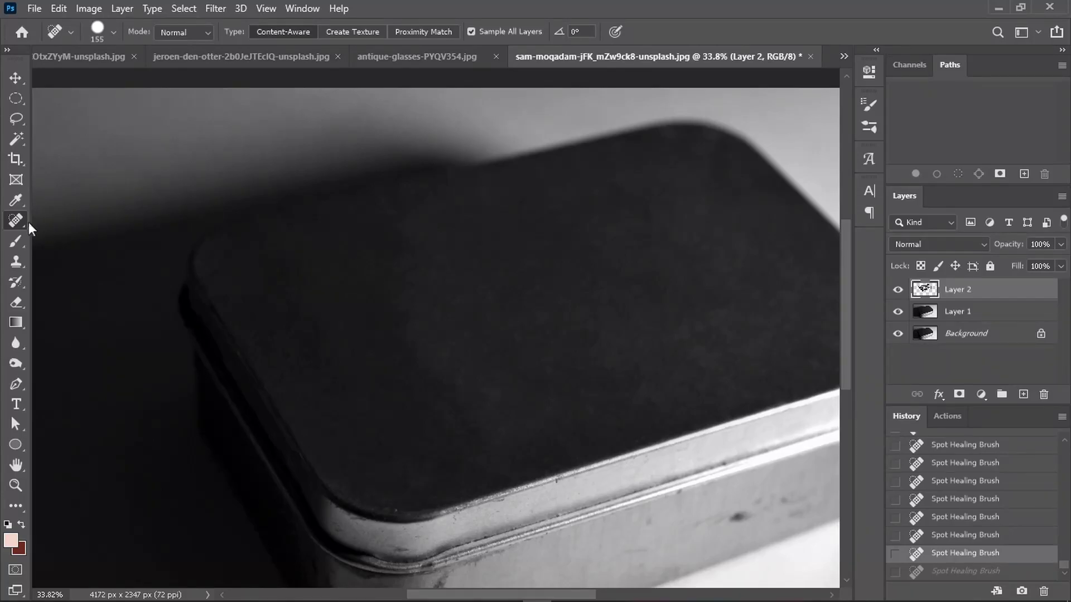
Step: Choose the Patch Tool and merge Layer 1 into Layer 2 with Ctrl+E
{"action": "right_click", "coordinate": [20, 218]}
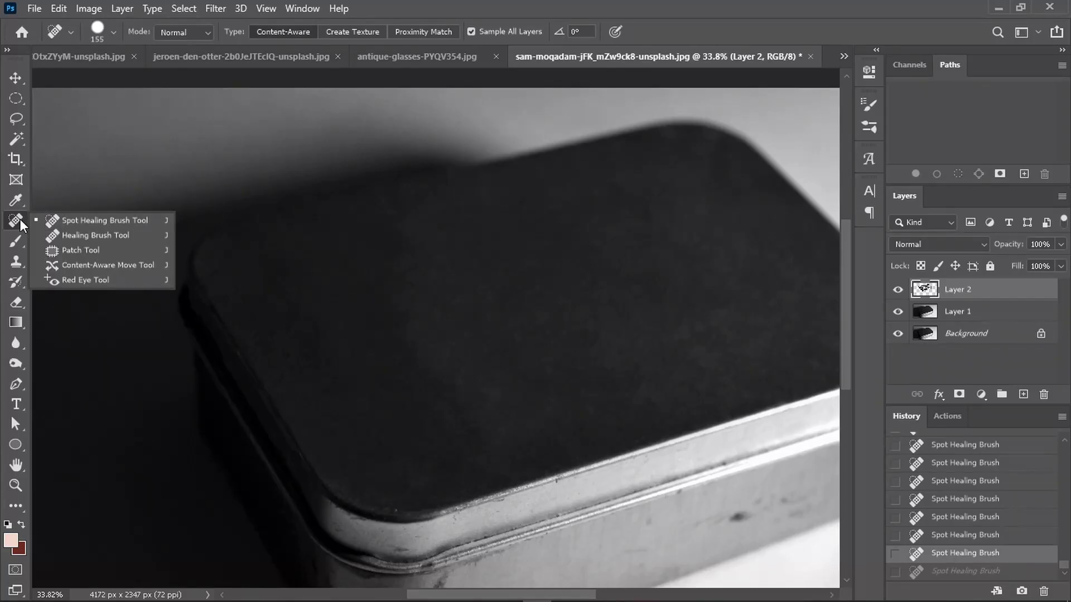
{"action": "left_click", "coordinate": [81, 248]}
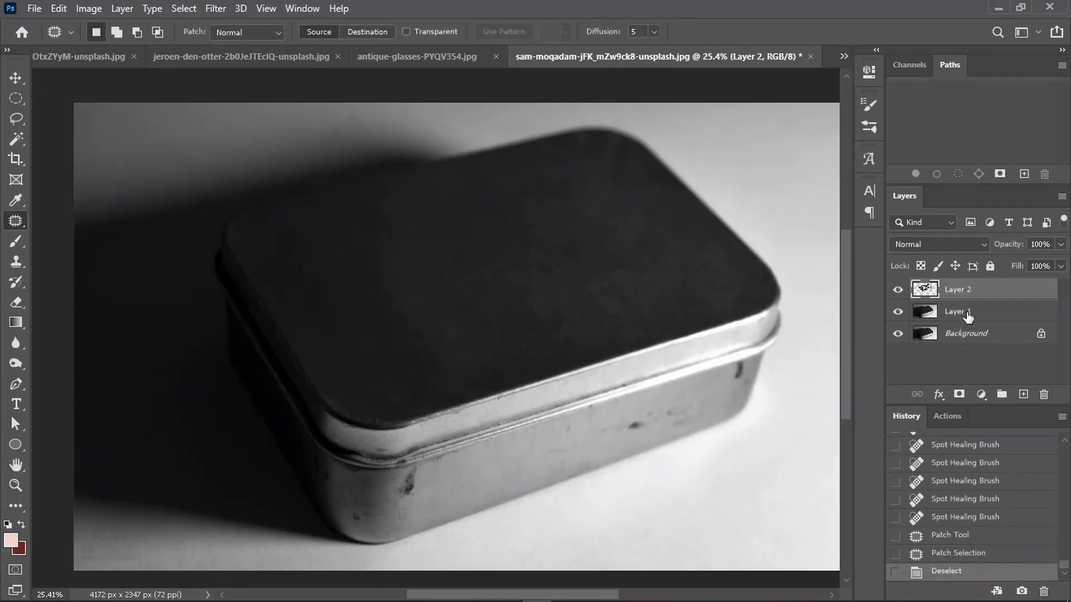
{"action": "left_click", "coordinate": [967, 317], "text": "shift"}
{"action": "key", "text": "ctrl+e"}
{"action": "scroll", "coordinate": [355, 275], "scroll_direction": "up", "scroll_amount": 2}
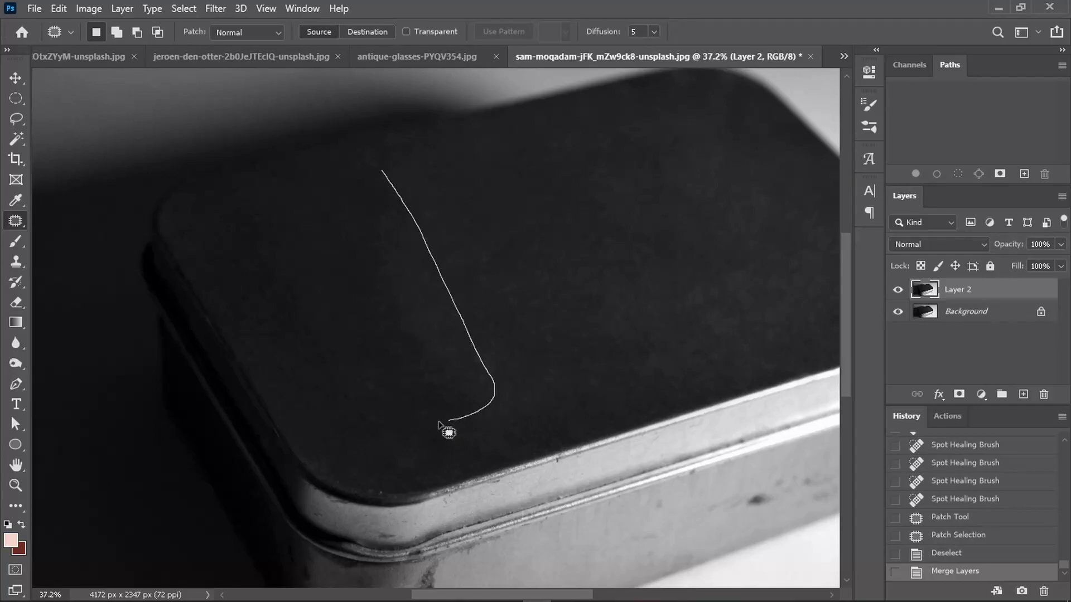
Step: Patch three dusty lid areas with clean texture dragged from the right
{"action": "left_click_drag", "start_coordinate": [255, 263], "coordinate": [255, 264]}
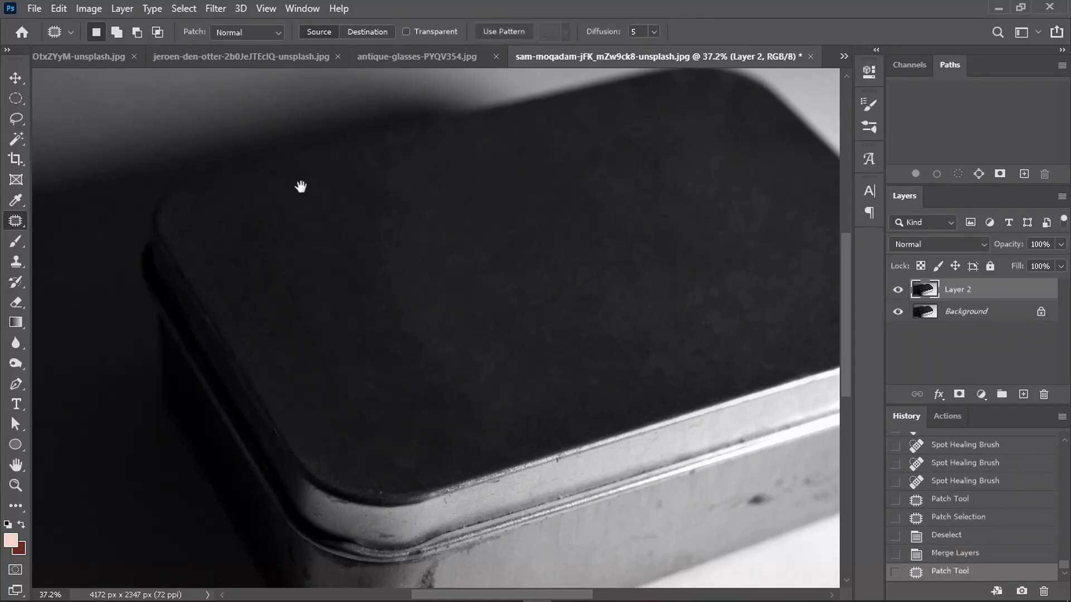
{"action": "left_click_drag", "start_coordinate": [323, 291], "coordinate": [526, 246]}
{"action": "key", "text": "ctrl+d"}
{"action": "key", "text": "ctrl+0"}
{"action": "scroll", "coordinate": [468, 283], "scroll_direction": "up", "scroll_amount": 1}
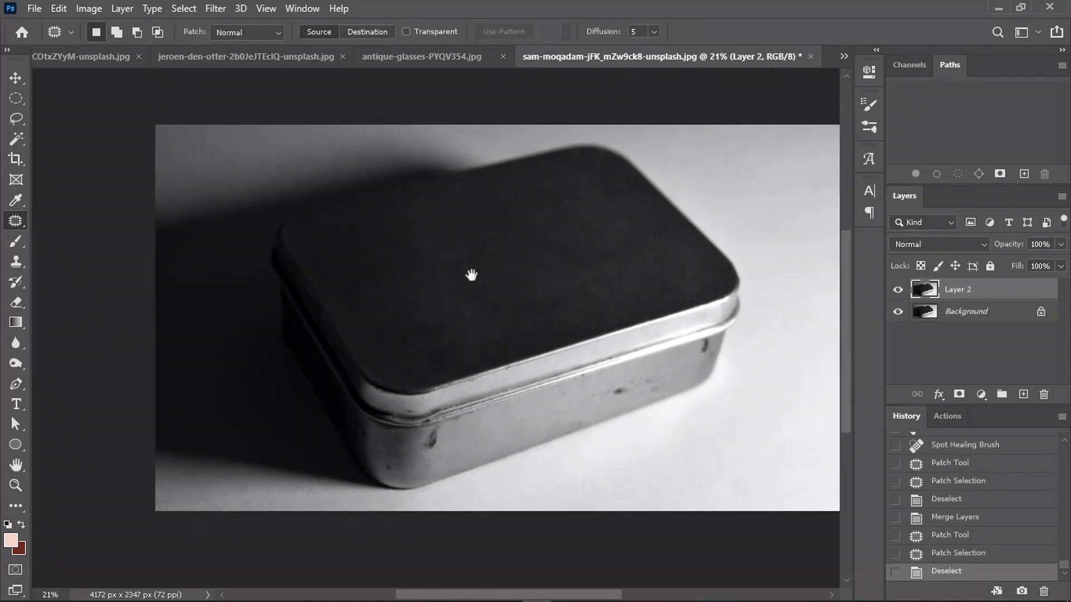
{"action": "scroll", "coordinate": [469, 275], "scroll_direction": "up", "scroll_amount": 1}
{"action": "scroll", "coordinate": [489, 265], "scroll_direction": "up", "scroll_amount": 1}
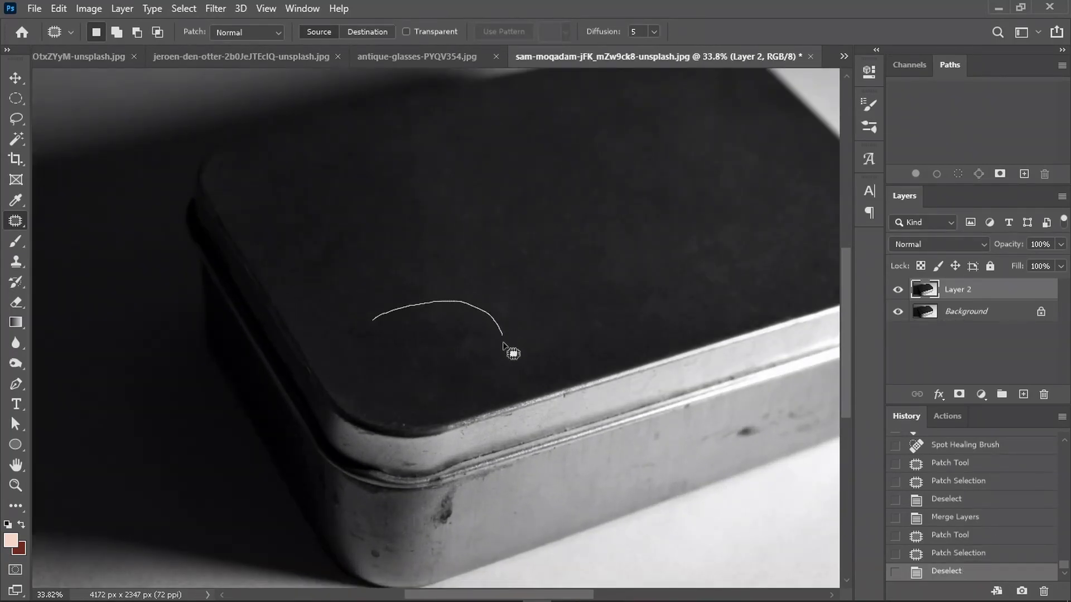
{"action": "left_click_drag", "start_coordinate": [369, 348], "coordinate": [369, 349]}
{"action": "mouse_move", "coordinate": [478, 311]}
{"action": "left_mouse_down"}
{"action": "mouse_move", "coordinate": [544, 303]}
{"action": "mouse_move", "coordinate": [545, 280]}
{"action": "left_mouse_up"}
{"action": "scroll", "coordinate": [375, 253], "scroll_direction": "left", "scroll_amount": 1}
{"action": "left_click_drag", "start_coordinate": [384, 227], "coordinate": [409, 226]}
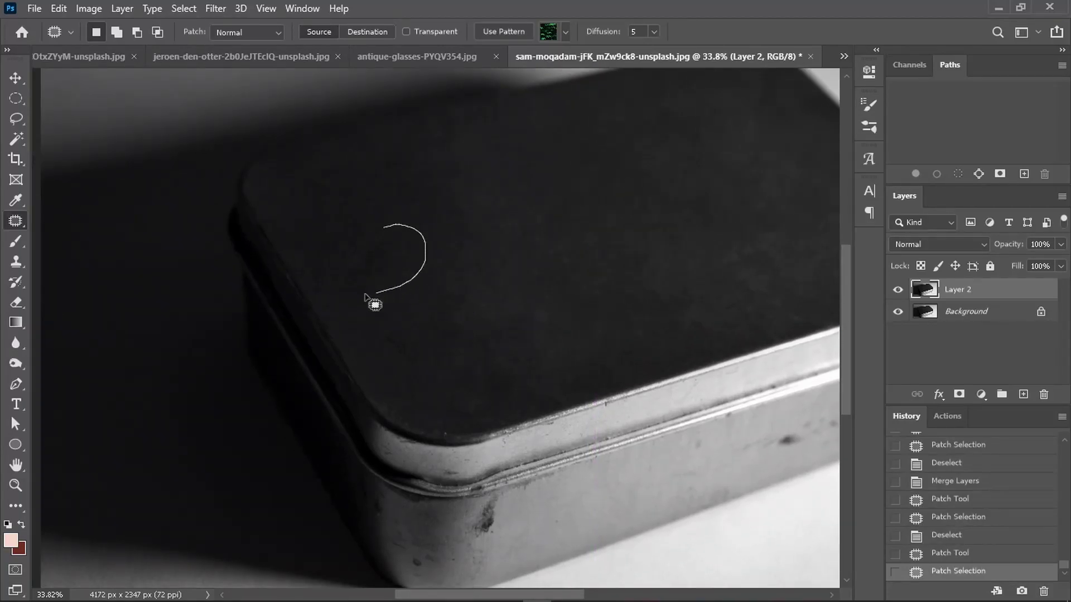
{"action": "mouse_move", "coordinate": [374, 303]}
{"action": "left_mouse_down"}
{"action": "mouse_move", "coordinate": [384, 227]}
{"action": "mouse_move", "coordinate": [546, 222]}
{"action": "left_mouse_up"}
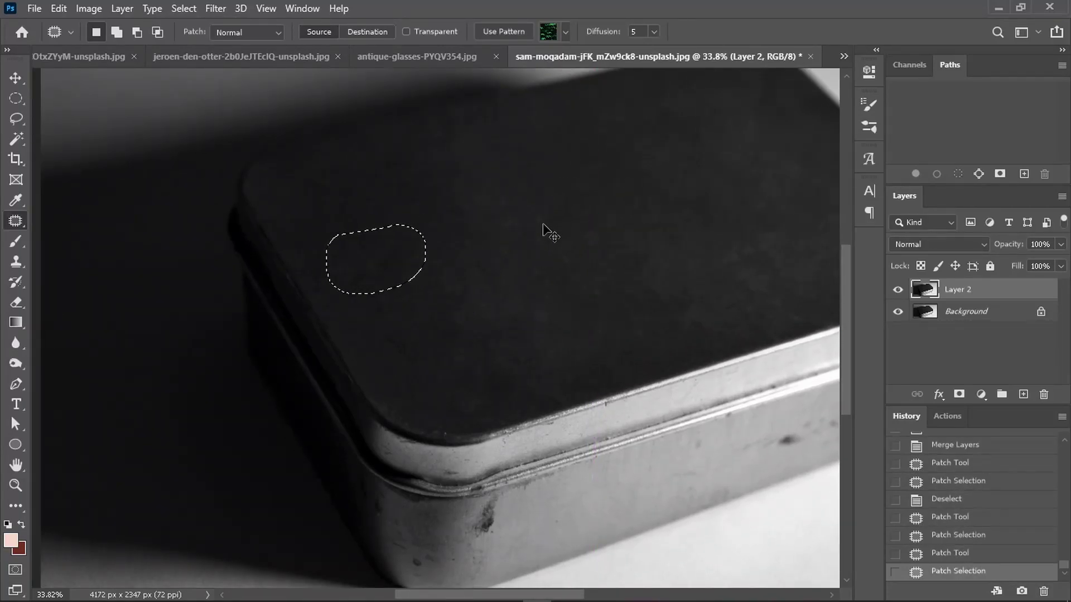
{"action": "key", "text": "ctrl+d"}
{"action": "scroll", "coordinate": [527, 235], "scroll_direction": "down", "scroll_amount": 2}
{"action": "key", "text": "j"}
{"action": "scroll", "coordinate": [518, 323], "scroll_direction": "up", "scroll_amount": 3}
Step: Toggle Layer 2 to compare and spot-heal smudges and specks on the tin's side panel
{"action": "left_click", "coordinate": [544, 398]}
{"action": "left_click", "coordinate": [544, 398]}
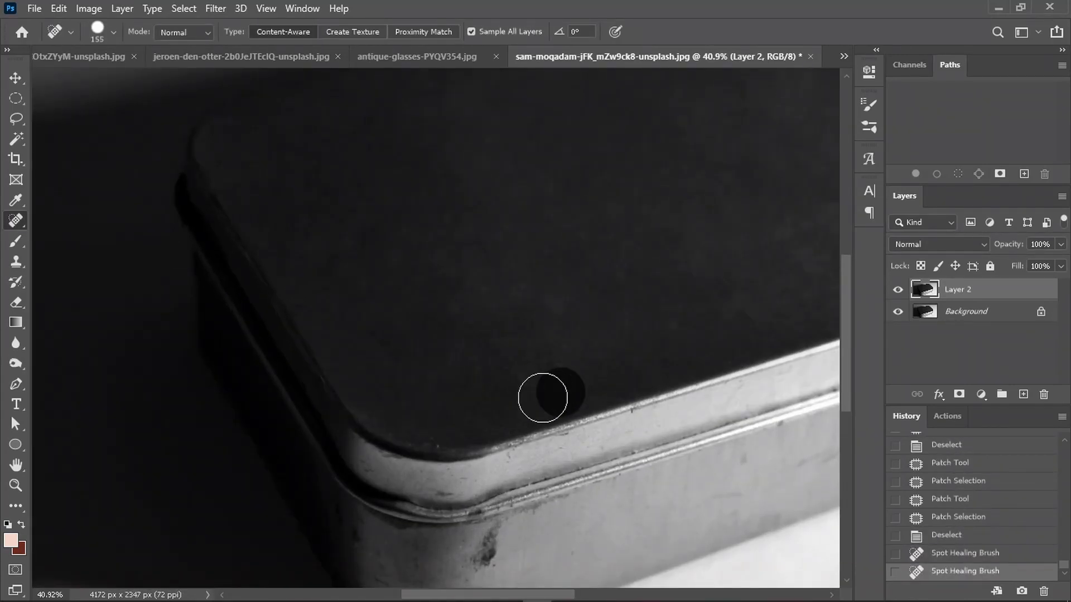
{"action": "left_click", "coordinate": [499, 336]}
{"action": "scroll", "coordinate": [503, 382], "scroll_direction": "down", "scroll_amount": 2}
{"action": "left_click", "coordinate": [898, 290]}
{"action": "left_click", "coordinate": [898, 289]}
{"action": "left_click", "coordinate": [898, 290]}
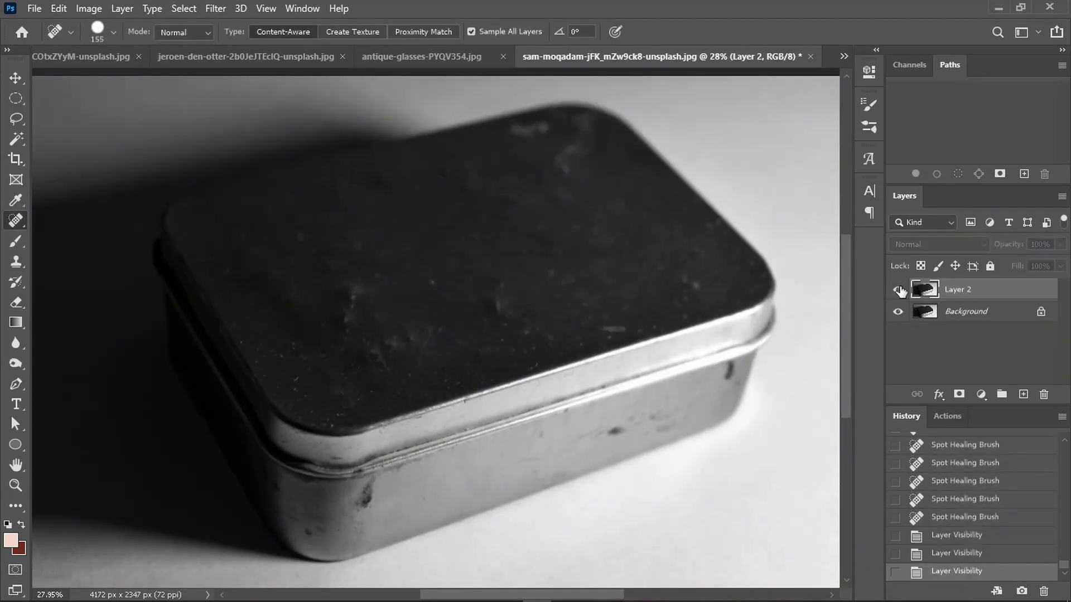
{"action": "left_click", "coordinate": [898, 290]}
{"action": "scroll", "coordinate": [577, 348], "scroll_direction": "up", "scroll_amount": 3}
{"action": "scroll", "coordinate": [577, 347], "scroll_direction": "up", "scroll_amount": 2}
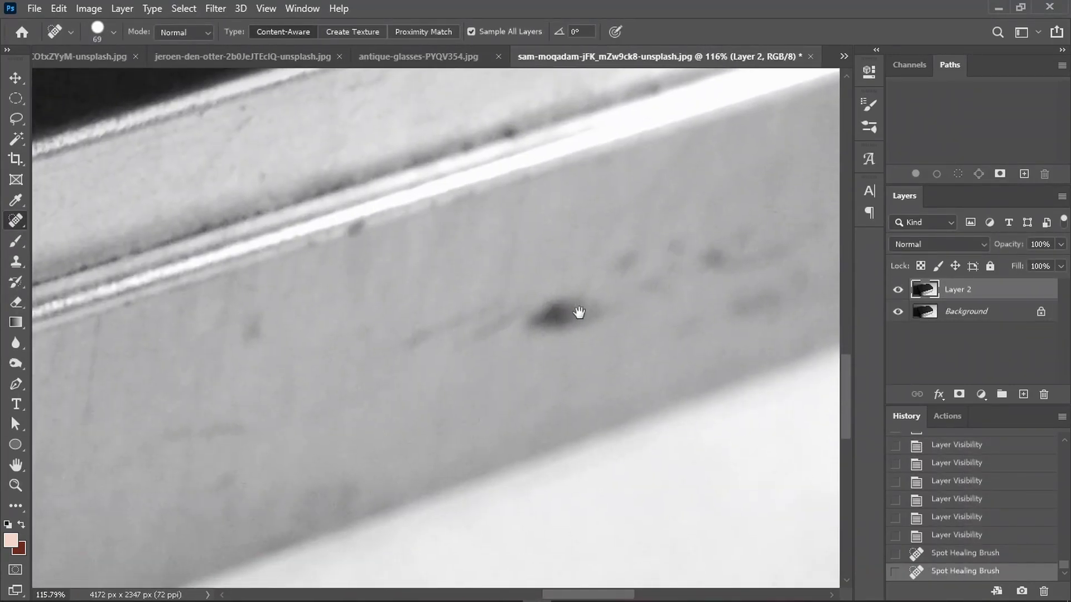
{"action": "left_click", "coordinate": [574, 312]}
{"action": "mouse_move", "coordinate": [579, 310]}
{"action": "left_mouse_down"}
{"action": "mouse_move", "coordinate": [482, 332]}
{"action": "mouse_move", "coordinate": [502, 351]}
{"action": "left_mouse_up"}
{"action": "left_click", "coordinate": [545, 332]}
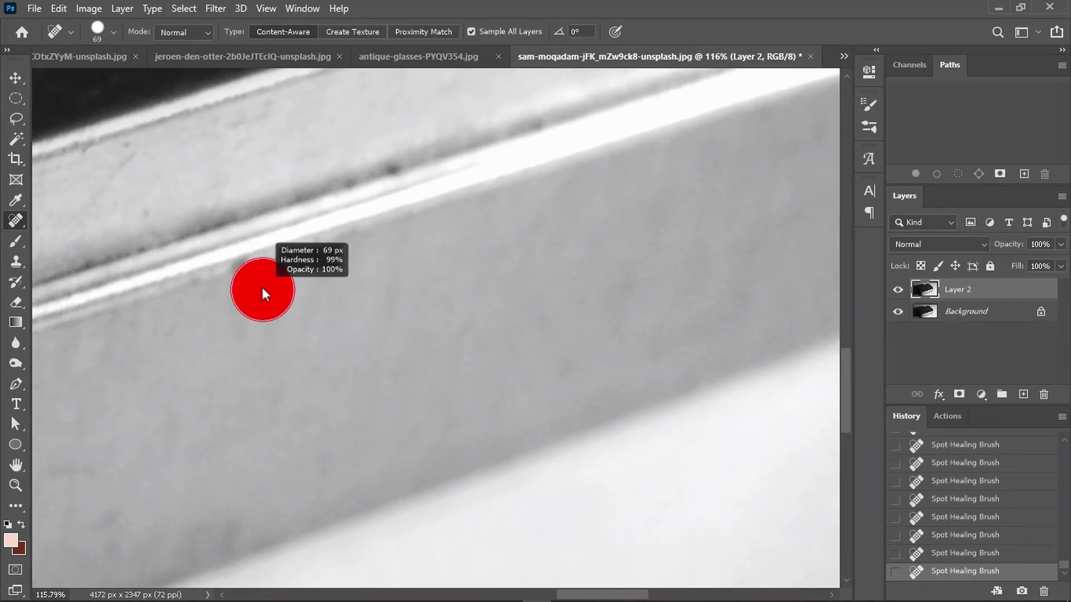
{"action": "left_click_drag", "start_coordinate": [259, 292], "coordinate": [204, 302]}
{"action": "left_click_drag", "start_coordinate": [567, 230], "coordinate": [567, 298]}
{"action": "scroll", "coordinate": [594, 251], "scroll_direction": "down", "scroll_amount": 3}
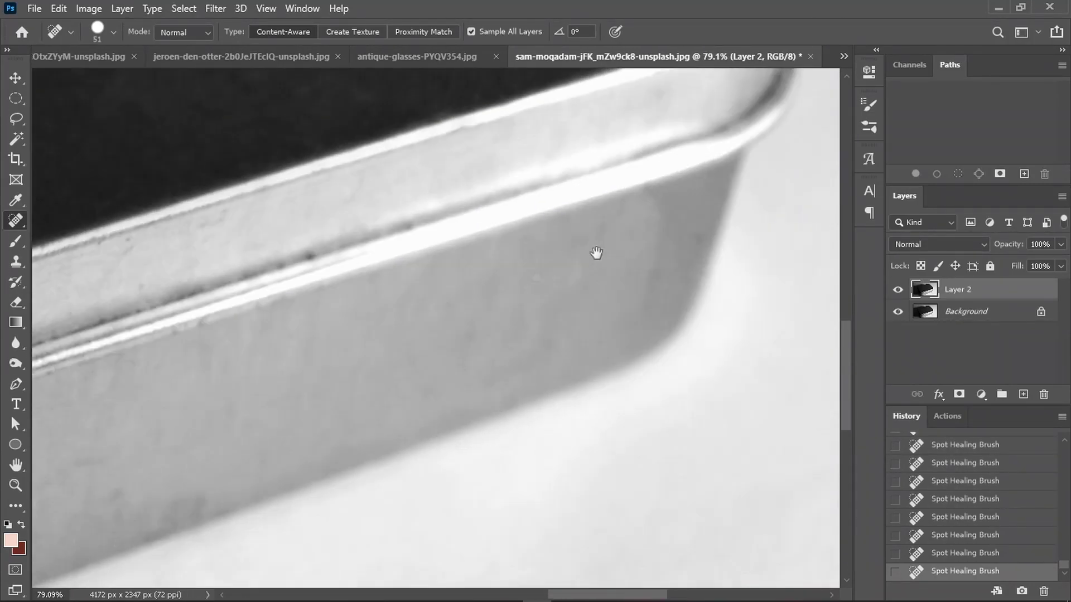
{"action": "scroll", "coordinate": [594, 218], "scroll_direction": "up", "scroll_amount": 2}
Step: Heal specks along the rim, side panel and lower corner, adjusting brush size
{"action": "left_click_drag", "start_coordinate": [592, 186], "coordinate": [593, 201]}
{"action": "scroll", "coordinate": [393, 282], "scroll_direction": "up", "scroll_amount": 2}
{"action": "key", "text": "x"}
{"action": "key", "text": "bracketleft"}
{"action": "key", "text": "bracketleft"}
{"action": "left_click", "coordinate": [391, 163]}
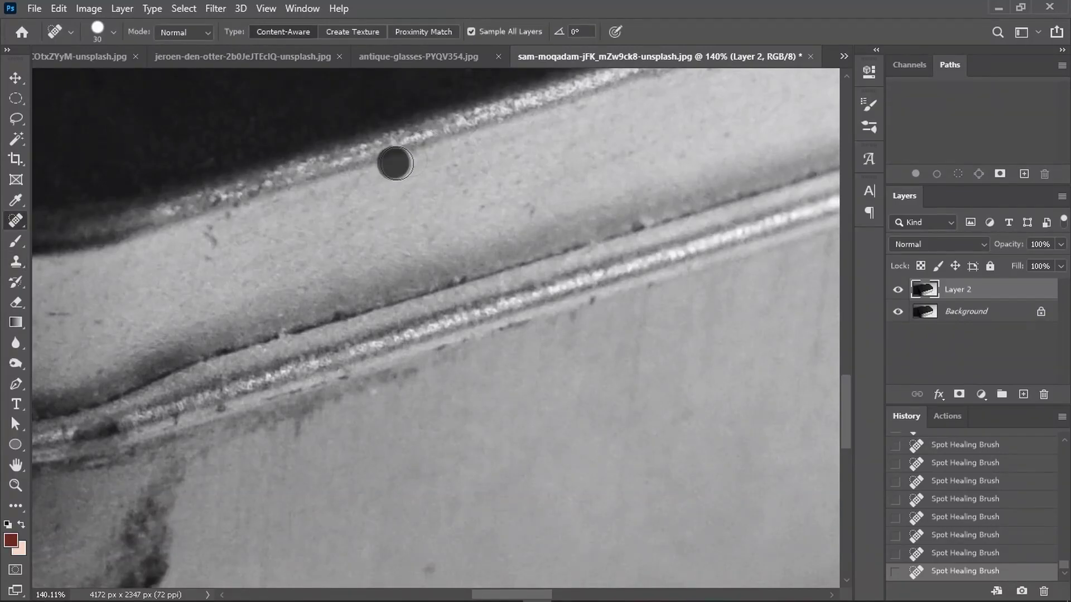
{"action": "scroll", "coordinate": [564, 375], "scroll_direction": "down", "scroll_amount": 2}
{"action": "left_click", "coordinate": [564, 376]}
{"action": "scroll", "coordinate": [560, 297], "scroll_direction": "up", "scroll_amount": 2}
{"action": "left_click_drag", "start_coordinate": [538, 294], "coordinate": [548, 318]}
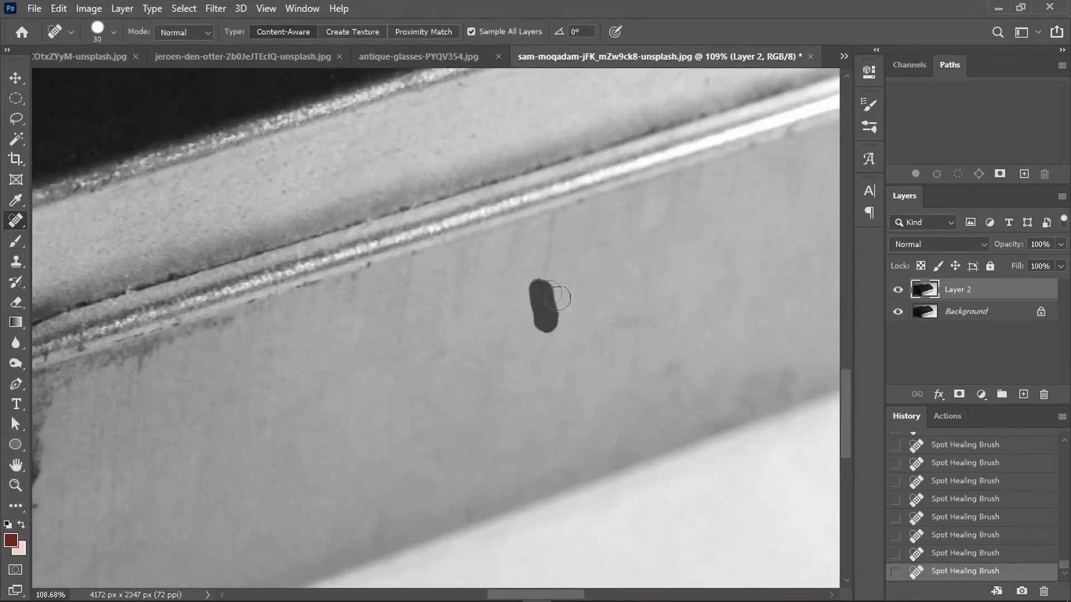
{"action": "scroll", "coordinate": [373, 268], "scroll_direction": "up", "scroll_amount": 1}
{"action": "left_click_drag", "start_coordinate": [452, 346], "coordinate": [394, 370]}
{"action": "scroll", "coordinate": [423, 210], "scroll_direction": "down", "scroll_amount": 1}
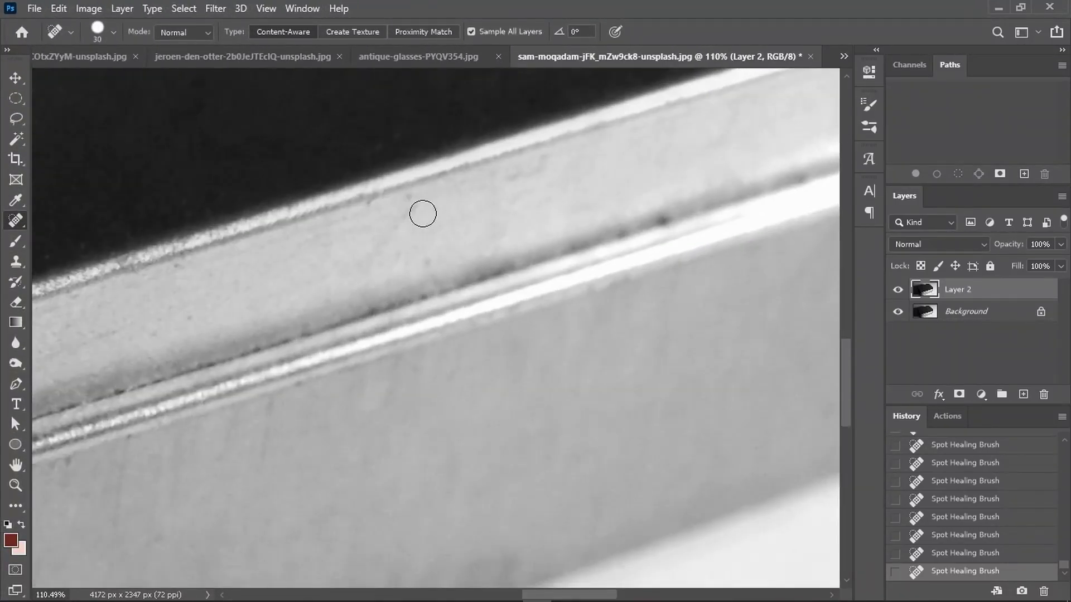
{"action": "scroll", "coordinate": [424, 210], "scroll_direction": "down", "scroll_amount": 2}
{"action": "scroll", "coordinate": [570, 292], "scroll_direction": "up", "scroll_amount": 2}
{"action": "right_click", "coordinate": [570, 293], "text": "alt"}
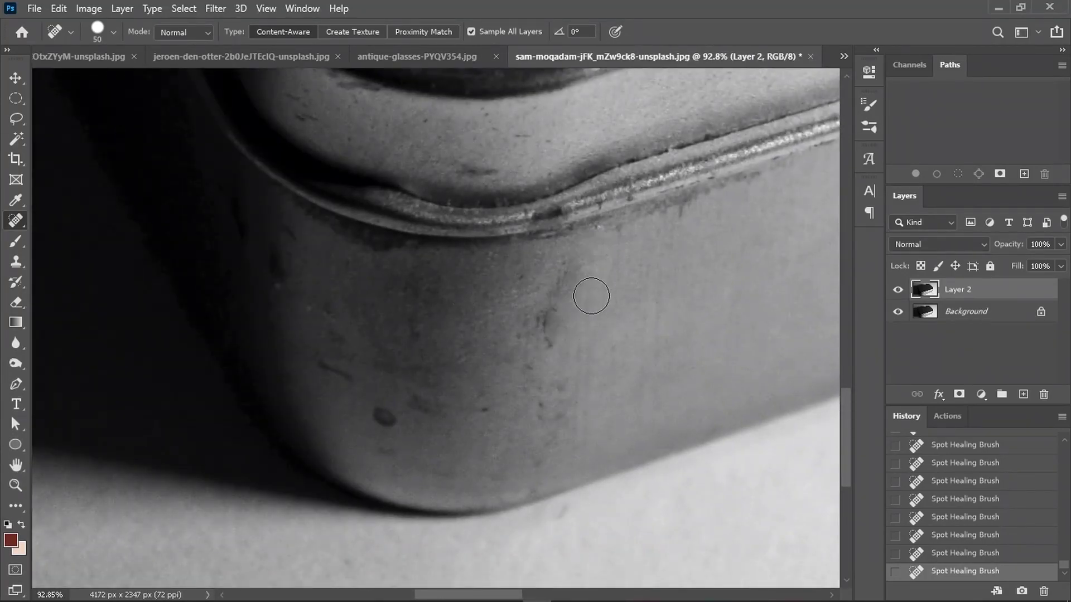
{"action": "left_click", "coordinate": [561, 276]}
{"action": "scroll", "coordinate": [469, 380], "scroll_direction": "up", "scroll_amount": 1}
{"action": "scroll", "coordinate": [468, 380], "scroll_direction": "up", "scroll_amount": 1}
{"action": "left_click", "coordinate": [523, 360]}
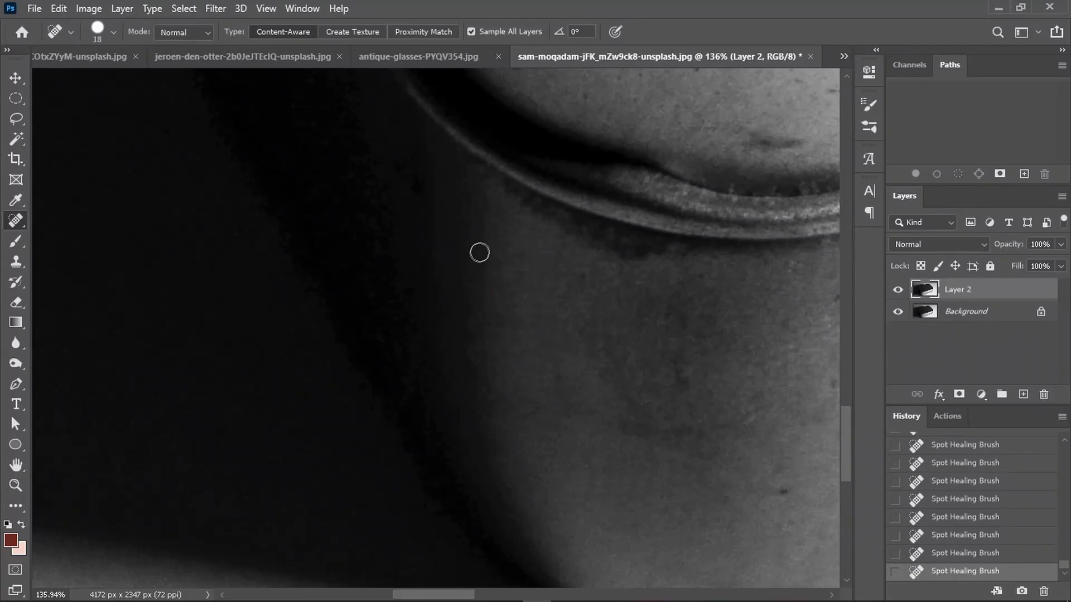
{"action": "key", "text": "bracketright"}
{"action": "key", "text": "bracketright"}
{"action": "scroll", "coordinate": [601, 366], "scroll_direction": "down", "scroll_amount": 3}
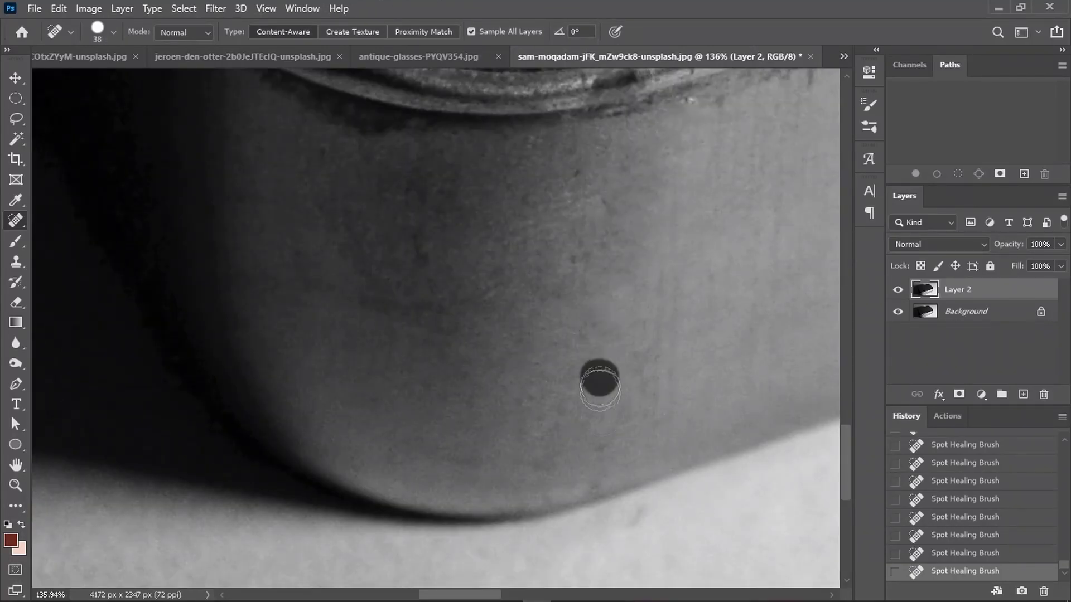
{"action": "scroll", "coordinate": [590, 222], "scroll_direction": "up", "scroll_amount": 3}
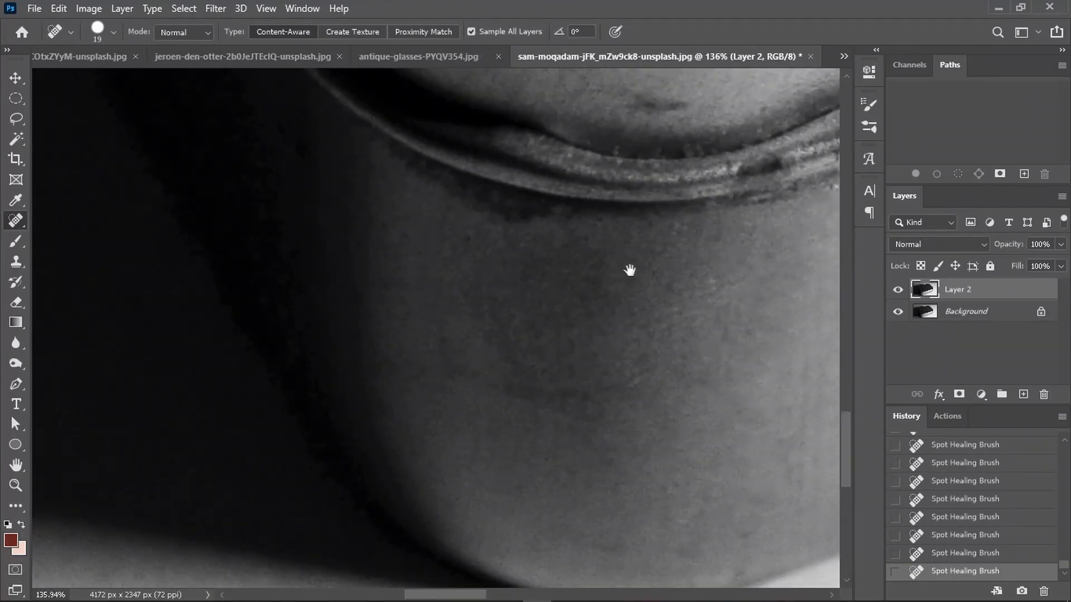
Step: Zoom in on the rim edge and heal its remaining specks
{"action": "left_click_drag", "start_coordinate": [630, 270], "coordinate": [603, 328]}
{"action": "scroll", "coordinate": [533, 297], "scroll_direction": "up", "scroll_amount": 3}
{"action": "scroll", "coordinate": [510, 299], "scroll_direction": "up", "scroll_amount": 2}
{"action": "scroll", "coordinate": [517, 282], "scroll_direction": "up", "scroll_amount": 2}
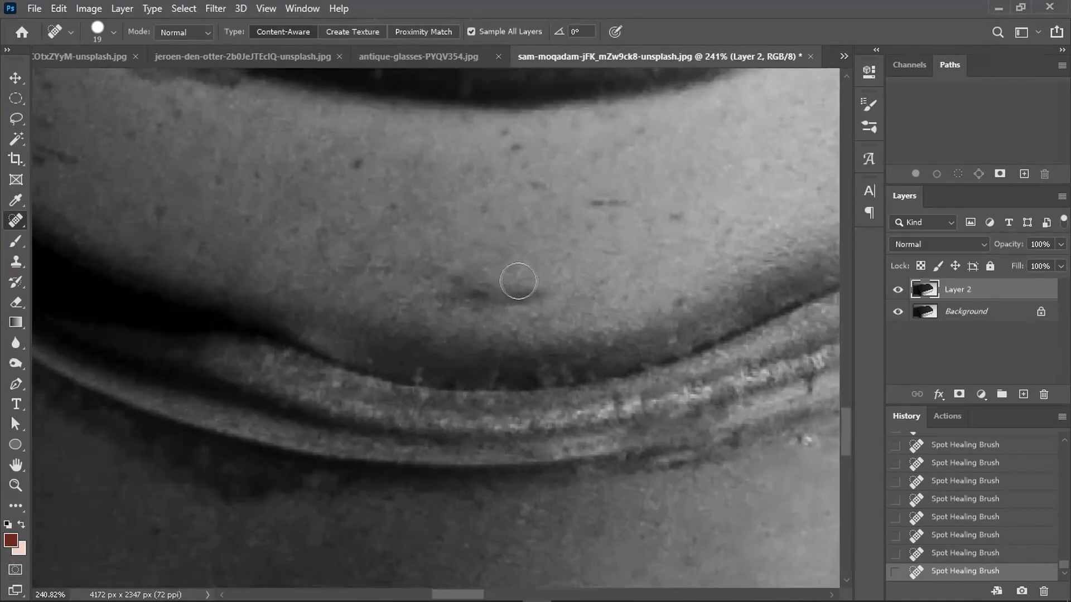
{"action": "scroll", "coordinate": [518, 281], "scroll_direction": "down", "scroll_amount": 3}
{"action": "scroll", "coordinate": [474, 278], "scroll_direction": "up", "scroll_amount": 3}
{"action": "scroll", "coordinate": [481, 292], "scroll_direction": "up", "scroll_amount": 1}
{"action": "left_click_drag", "start_coordinate": [466, 227], "coordinate": [555, 249]}
{"action": "left_click", "coordinate": [407, 277]}
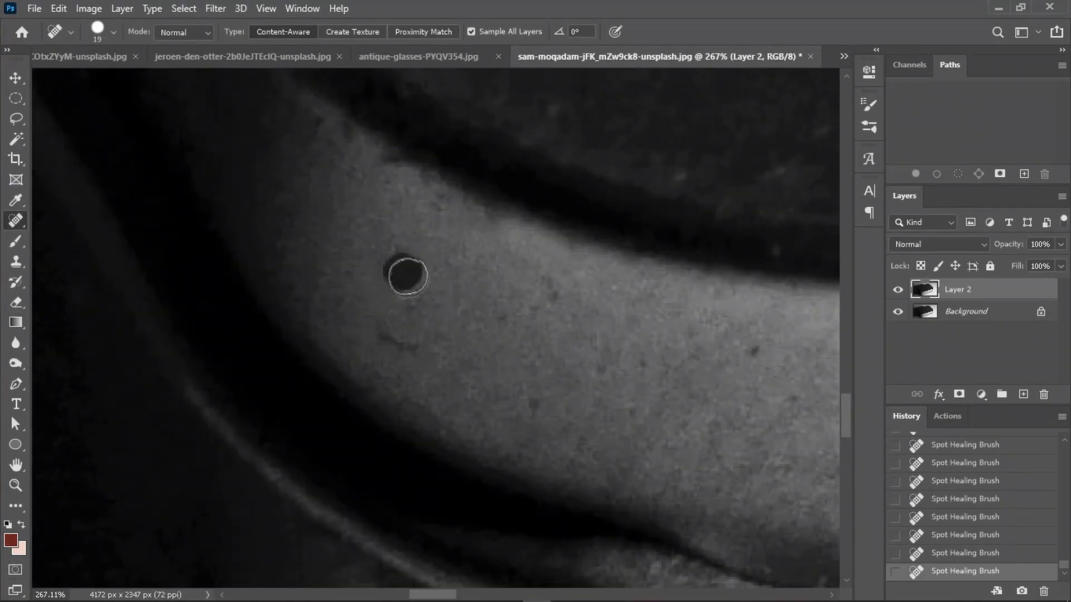
{"action": "scroll", "coordinate": [557, 299], "scroll_direction": "up", "scroll_amount": 2}
{"action": "scroll", "coordinate": [461, 240], "scroll_direction": "down", "scroll_amount": 1}
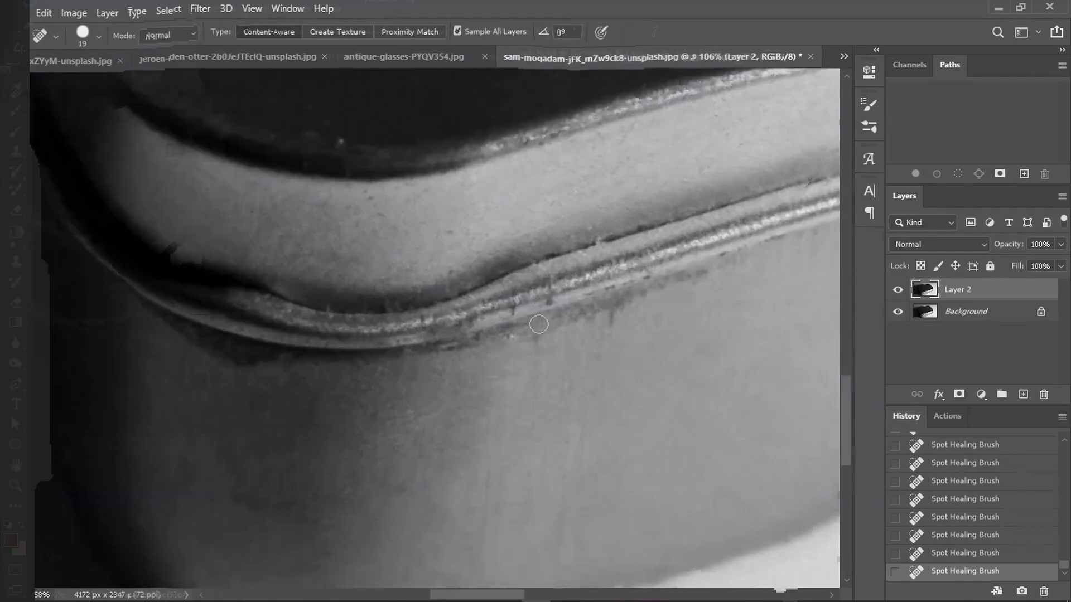
{"action": "scroll", "coordinate": [552, 294], "scroll_direction": "down", "scroll_amount": 2}
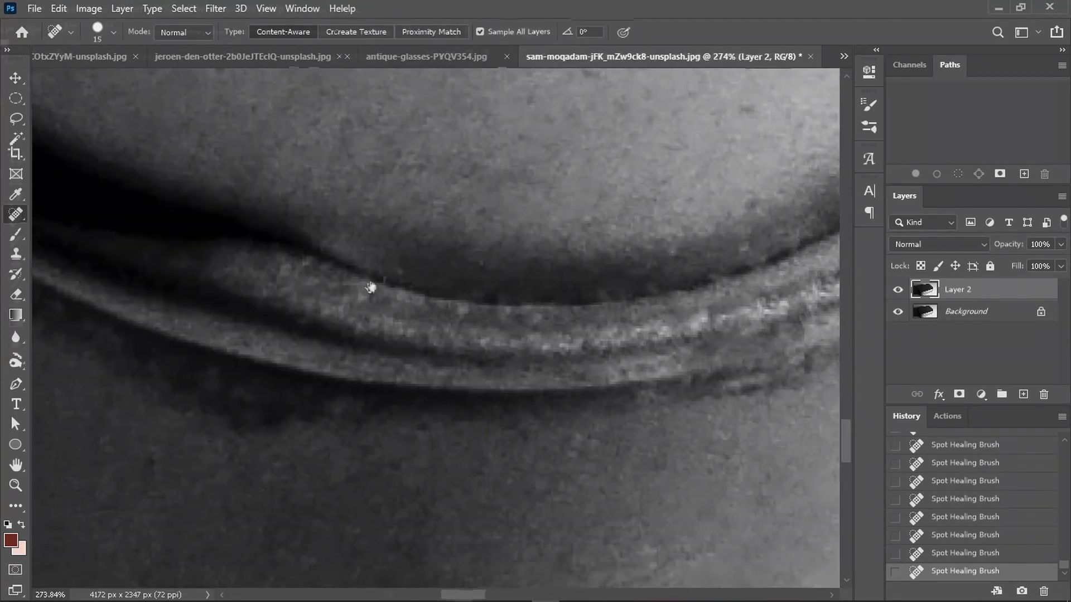
{"action": "scroll", "coordinate": [371, 288], "scroll_direction": "down", "scroll_amount": 3}
{"action": "scroll", "coordinate": [496, 369], "scroll_direction": "down", "scroll_amount": 2}
{"action": "key", "text": "bracketleft"}
{"action": "scroll", "coordinate": [426, 311], "scroll_direction": "up", "scroll_amount": 3}
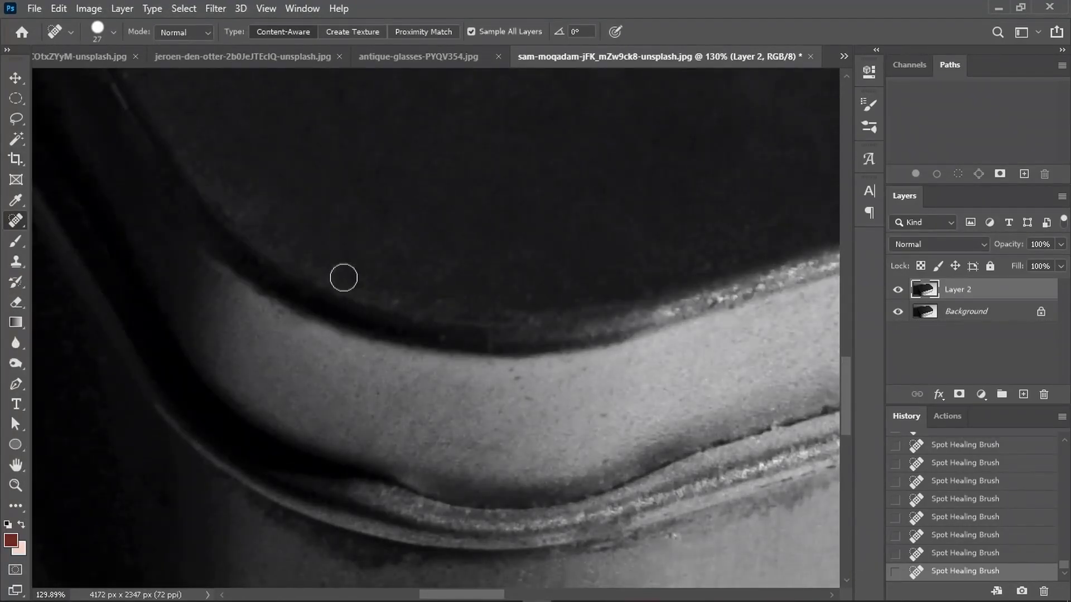
{"action": "scroll", "coordinate": [343, 278], "scroll_direction": "down", "scroll_amount": 2}
{"action": "scroll", "coordinate": [617, 307], "scroll_direction": "up", "scroll_amount": 2}
{"action": "scroll", "coordinate": [611, 232], "scroll_direction": "up", "scroll_amount": 1}
{"action": "scroll", "coordinate": [461, 156], "scroll_direction": "down", "scroll_amount": 3}
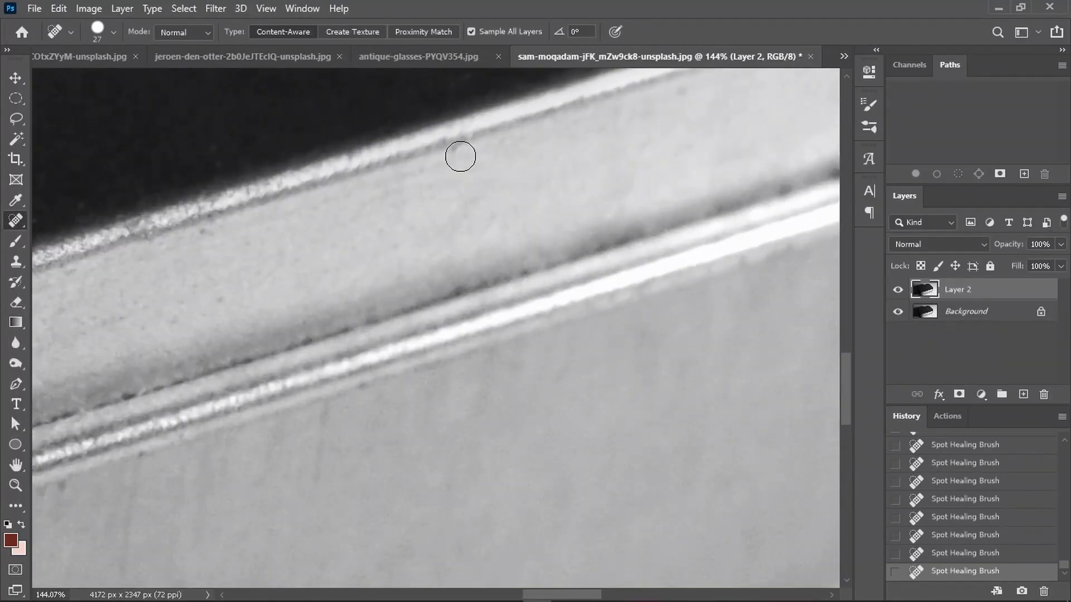
{"action": "scroll", "coordinate": [585, 211], "scroll_direction": "down", "scroll_amount": 1}
{"action": "scroll", "coordinate": [469, 270], "scroll_direction": "down", "scroll_amount": 1}
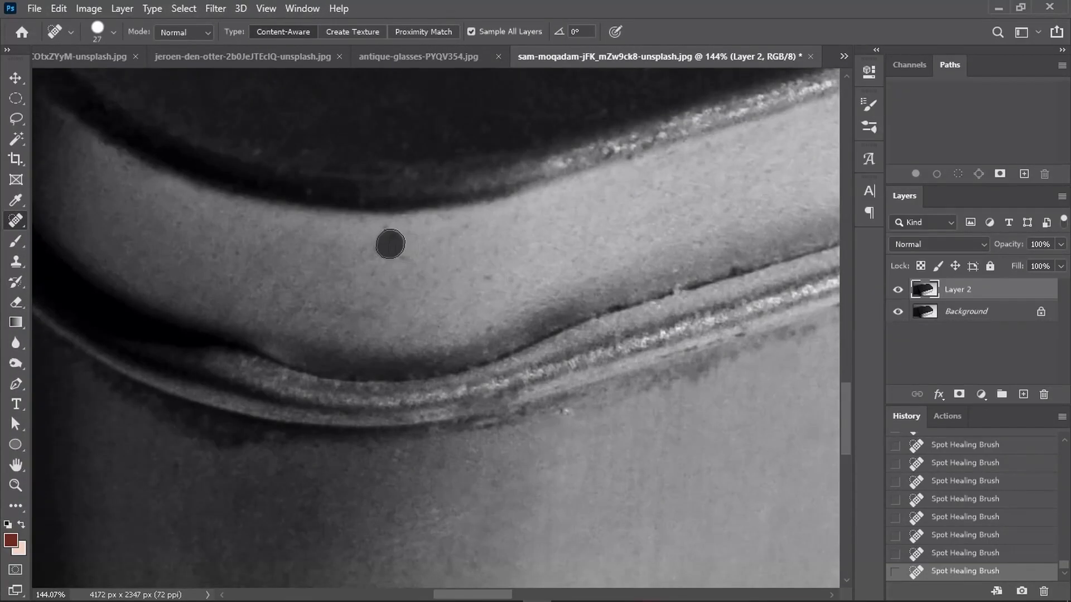
{"action": "scroll", "coordinate": [442, 264], "scroll_direction": "down", "scroll_amount": 4}
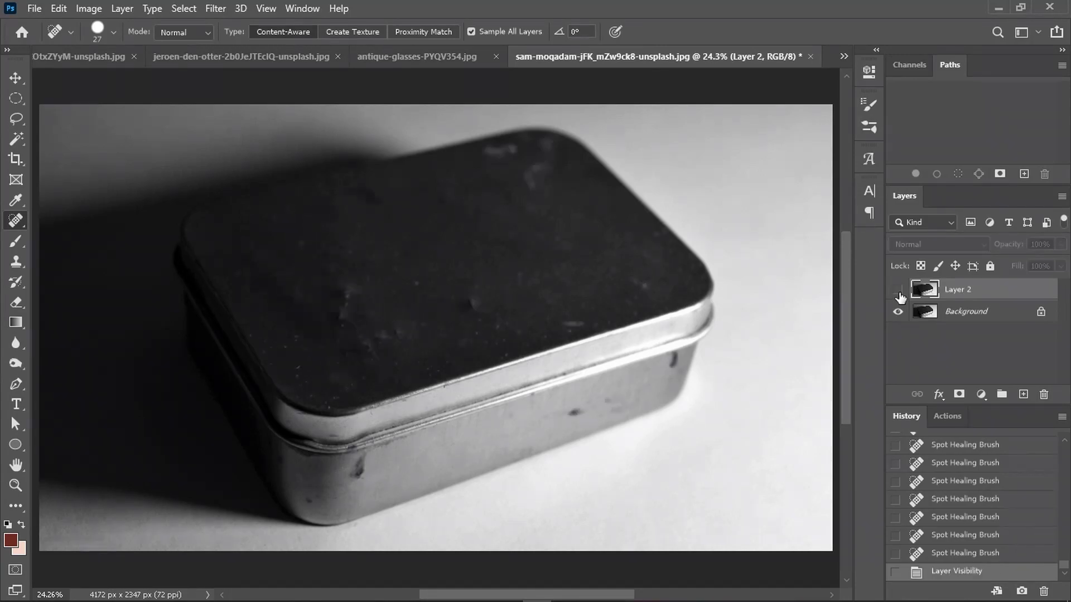